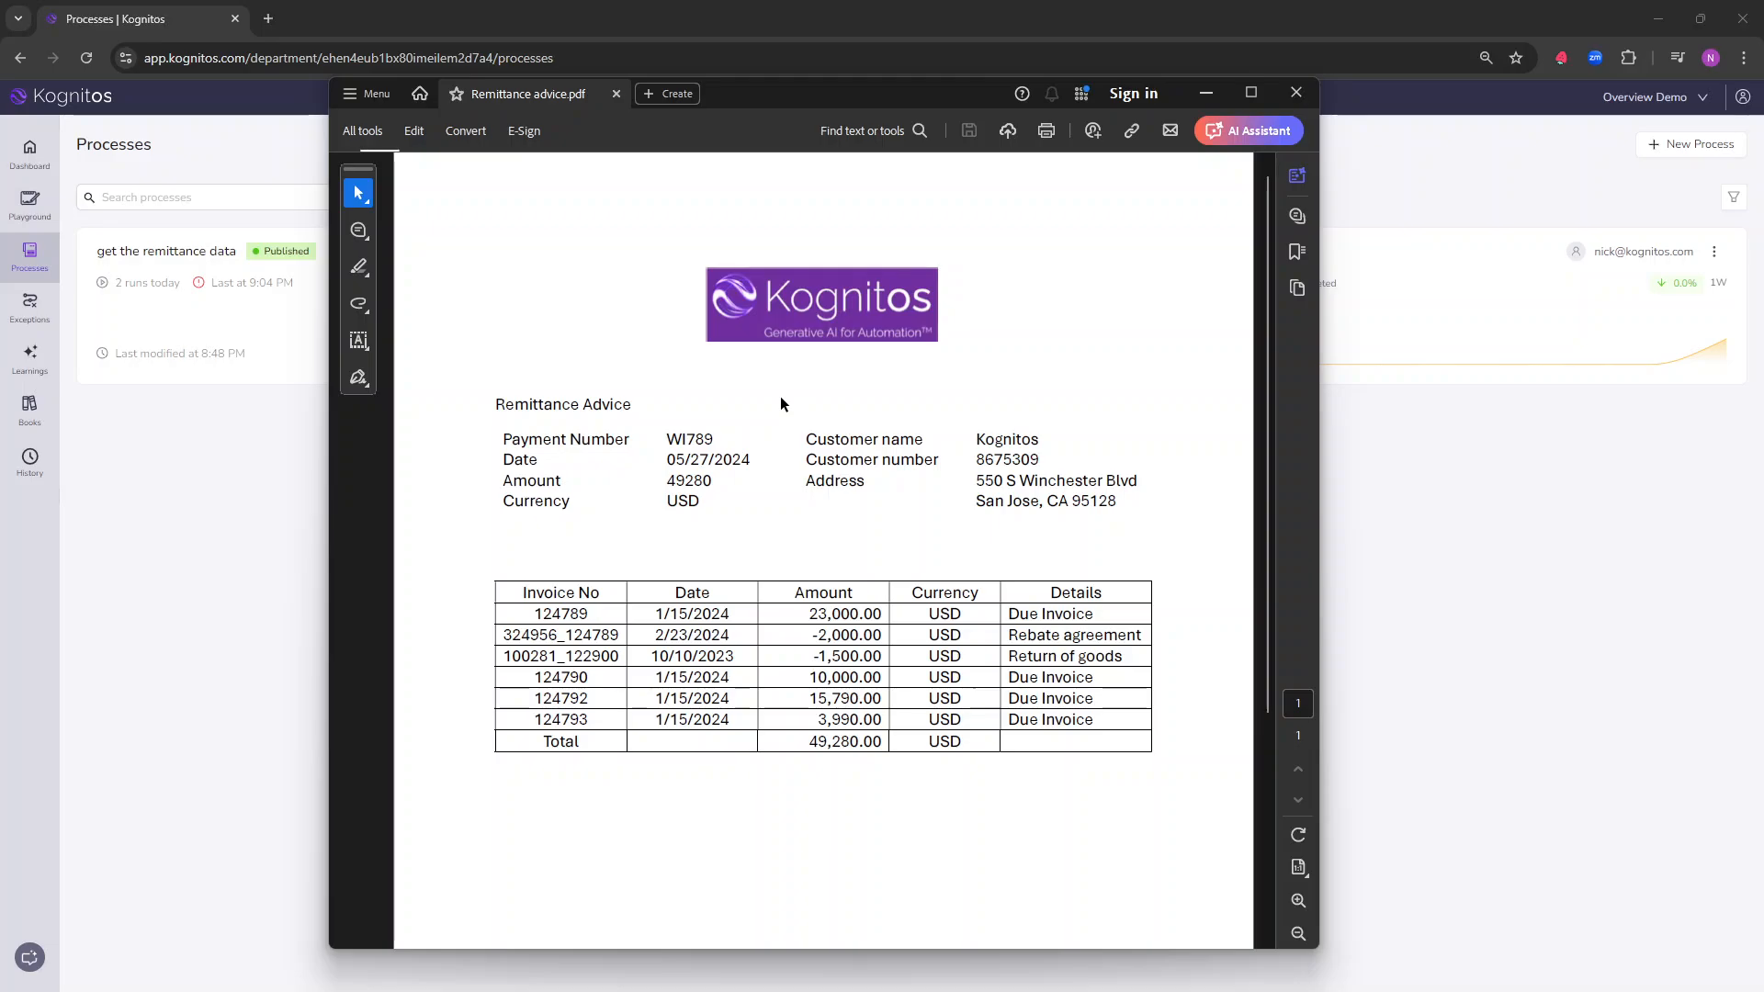
Step: Put the remittance PDF away, open the "get the remittance data" process and copy its trigger email address
click(1214, 97)
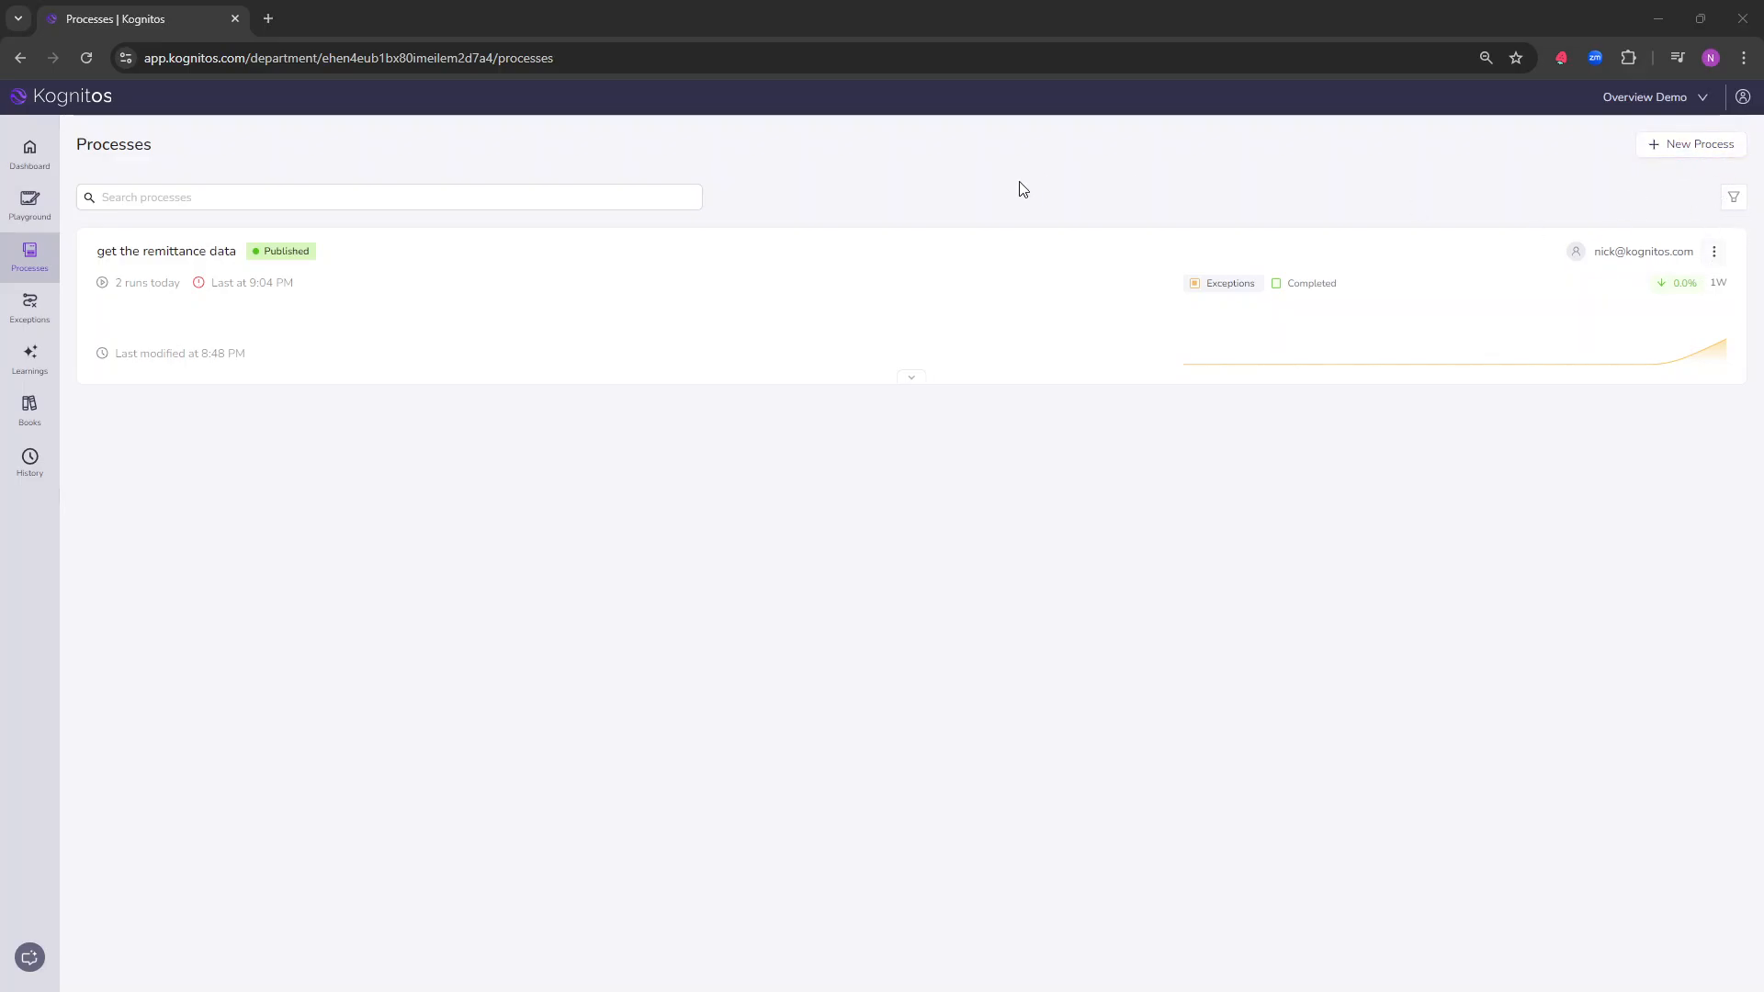
click(205, 255)
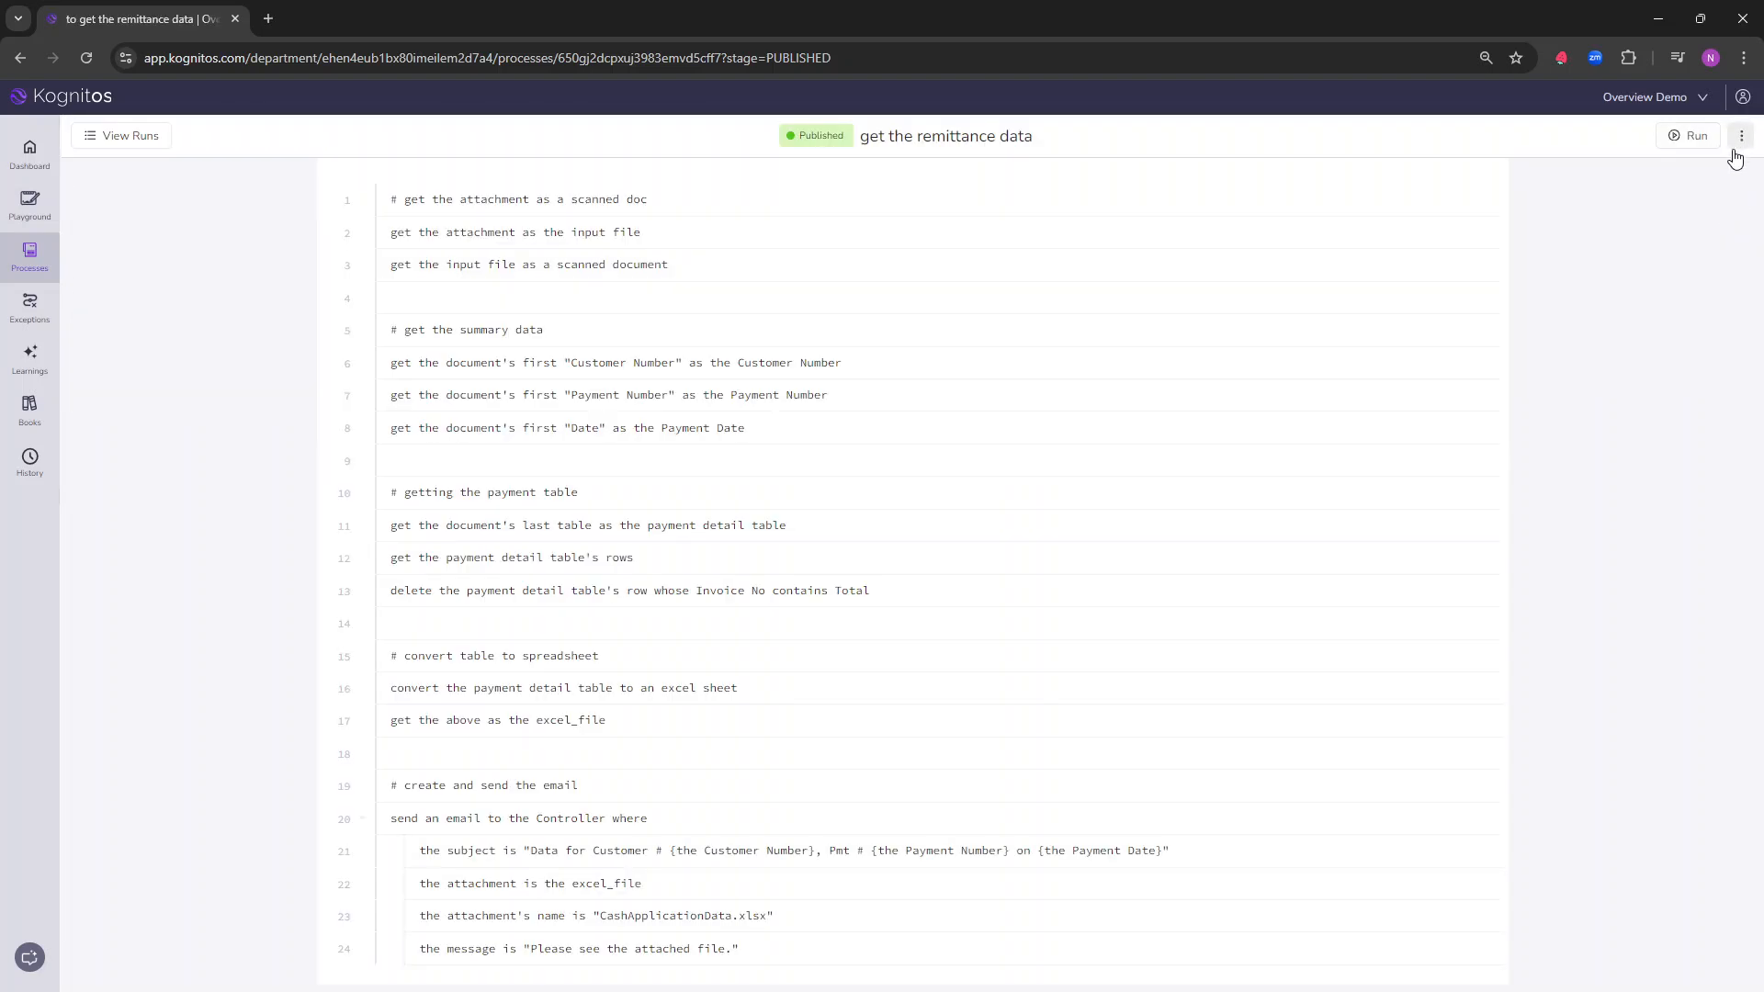
click(1739, 140)
click(1686, 170)
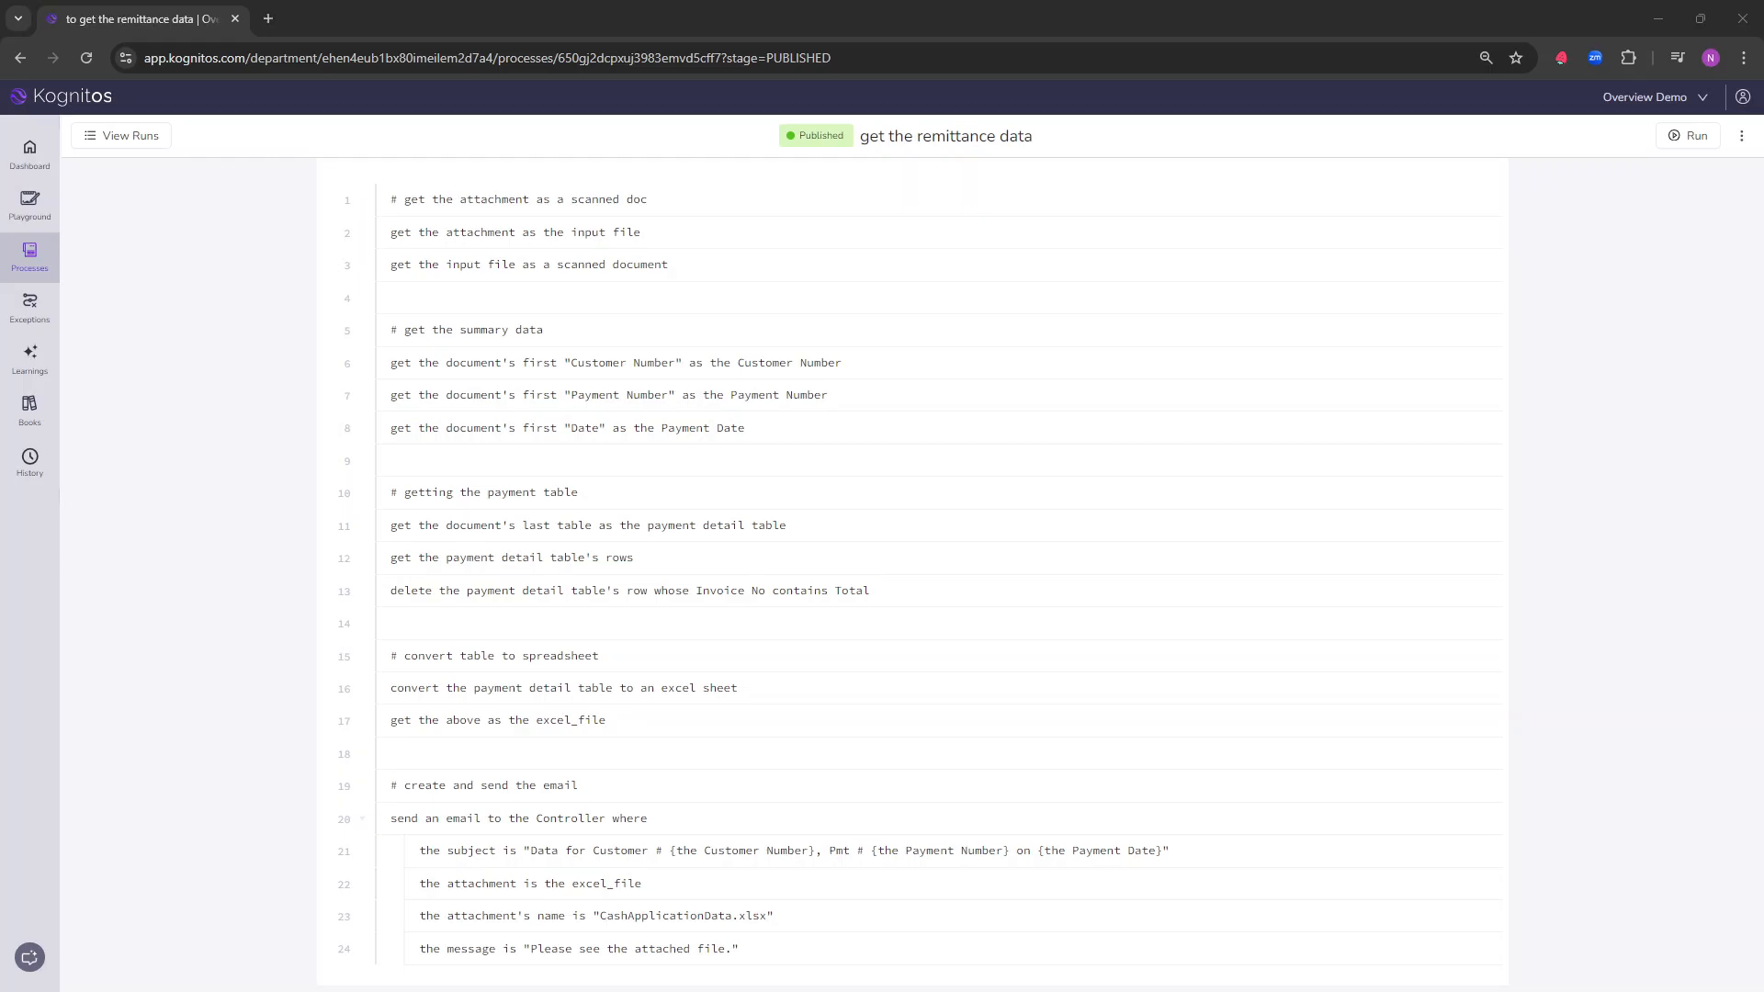
Step: Create a new email in Outlook addressed once to the copied process address, removing the duplicate recipient
key(ctrl+n)
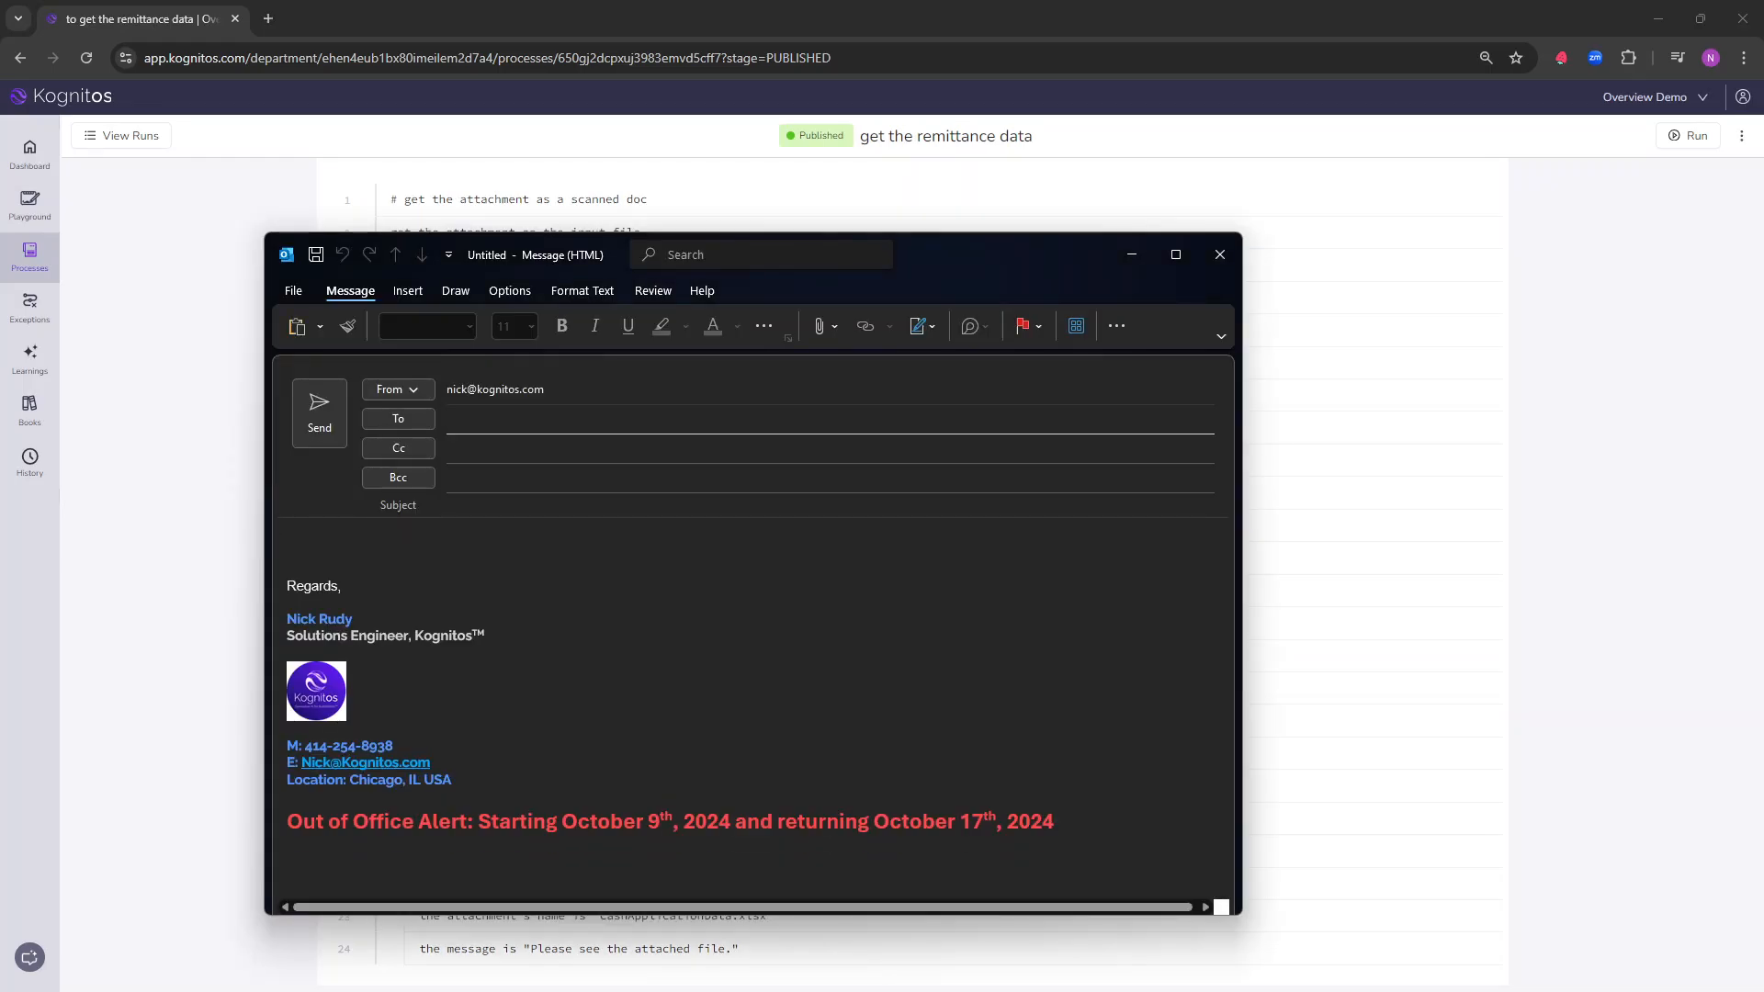
key(ctrl+v)
key(Tab)
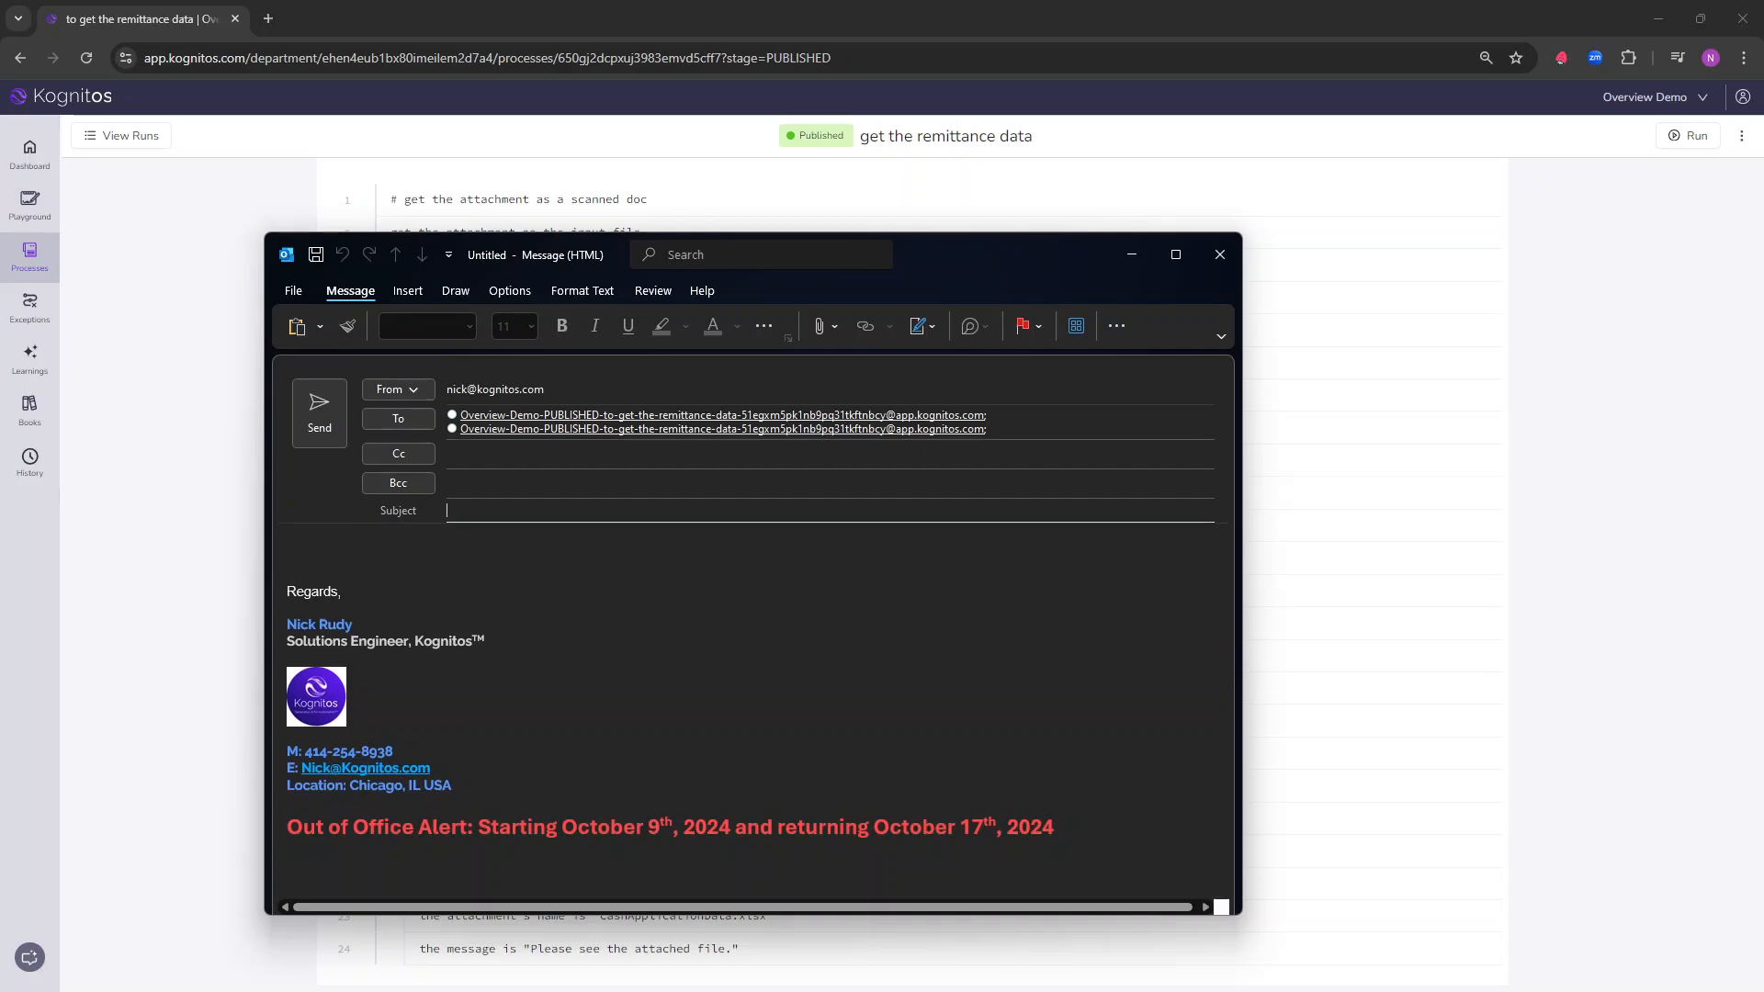
click(1041, 433)
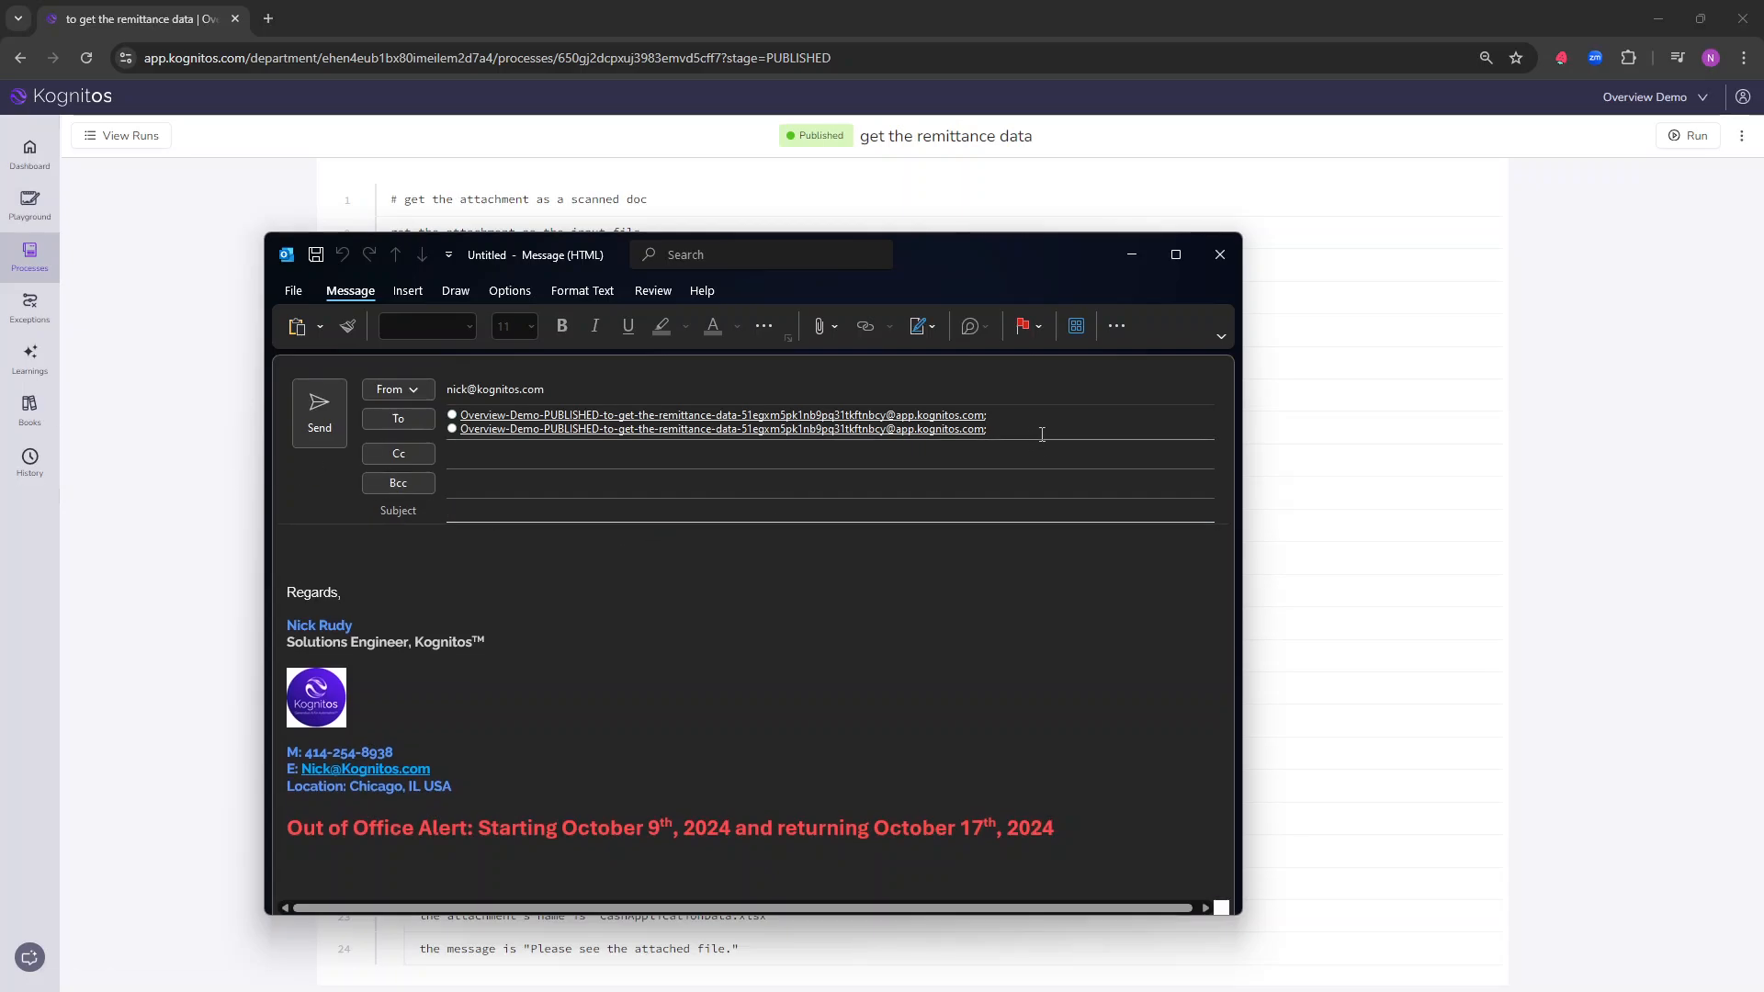
key(BackSpace)
key(BackSpace)
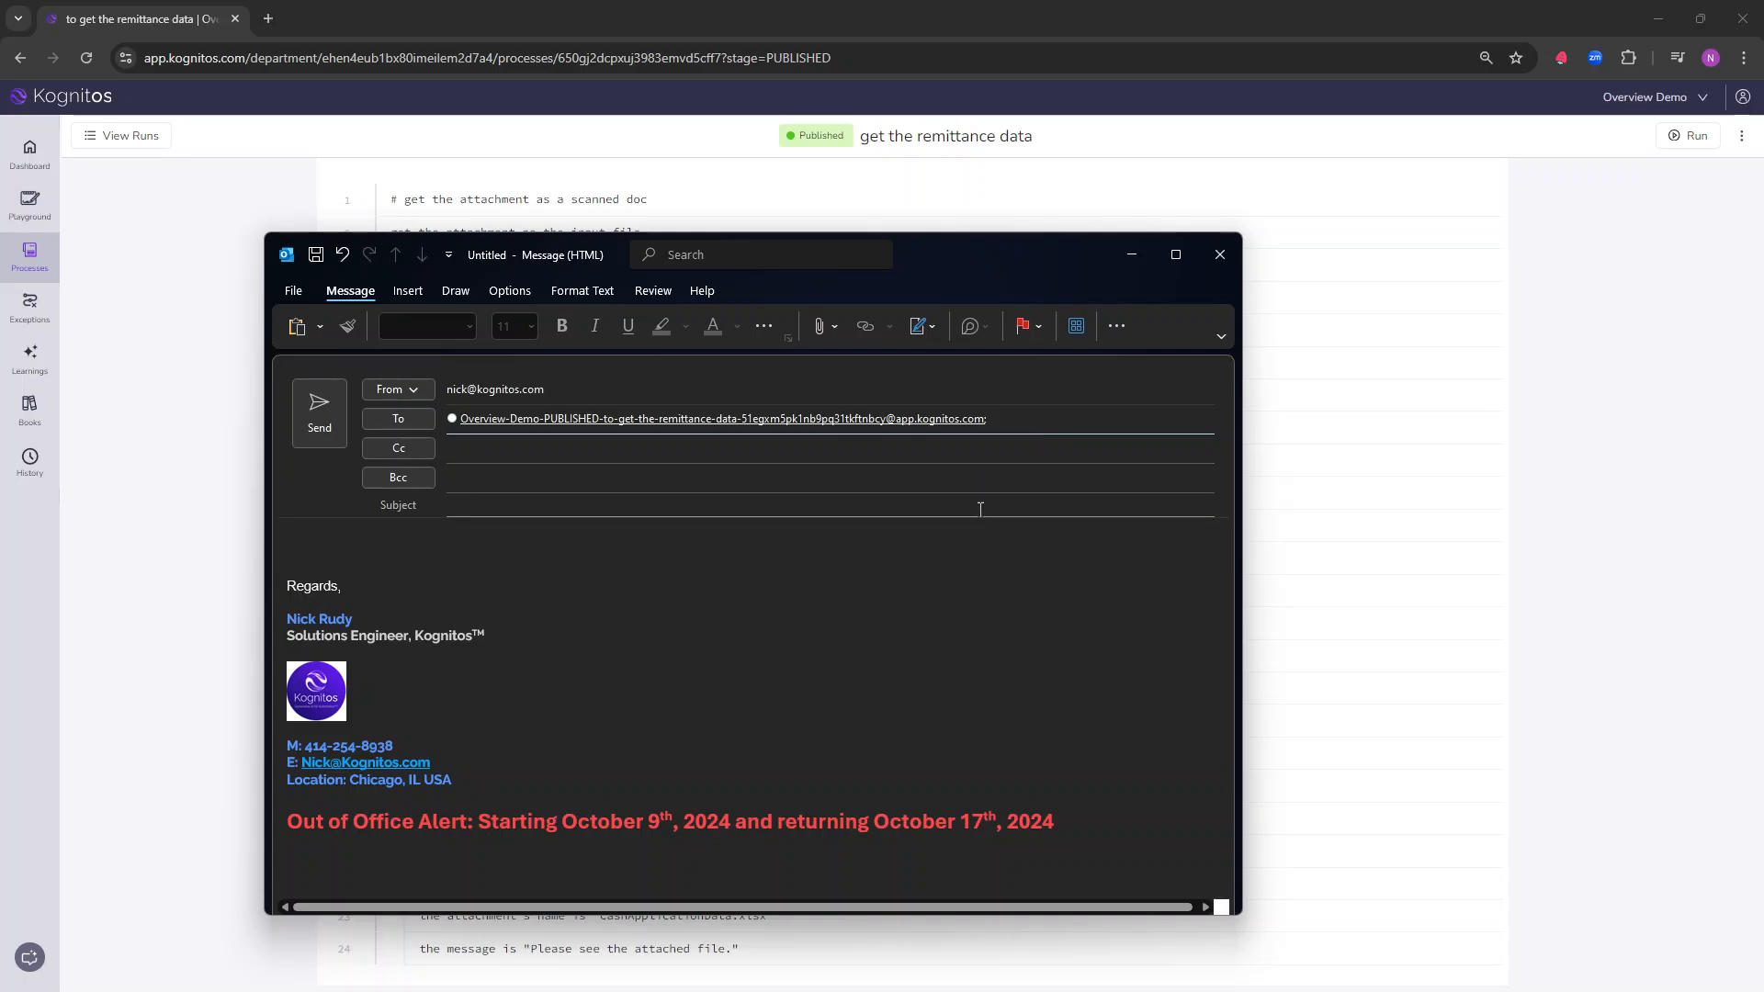
Step: Enter "Exception test" as the subject of the email
click(992, 492)
key(Tab)
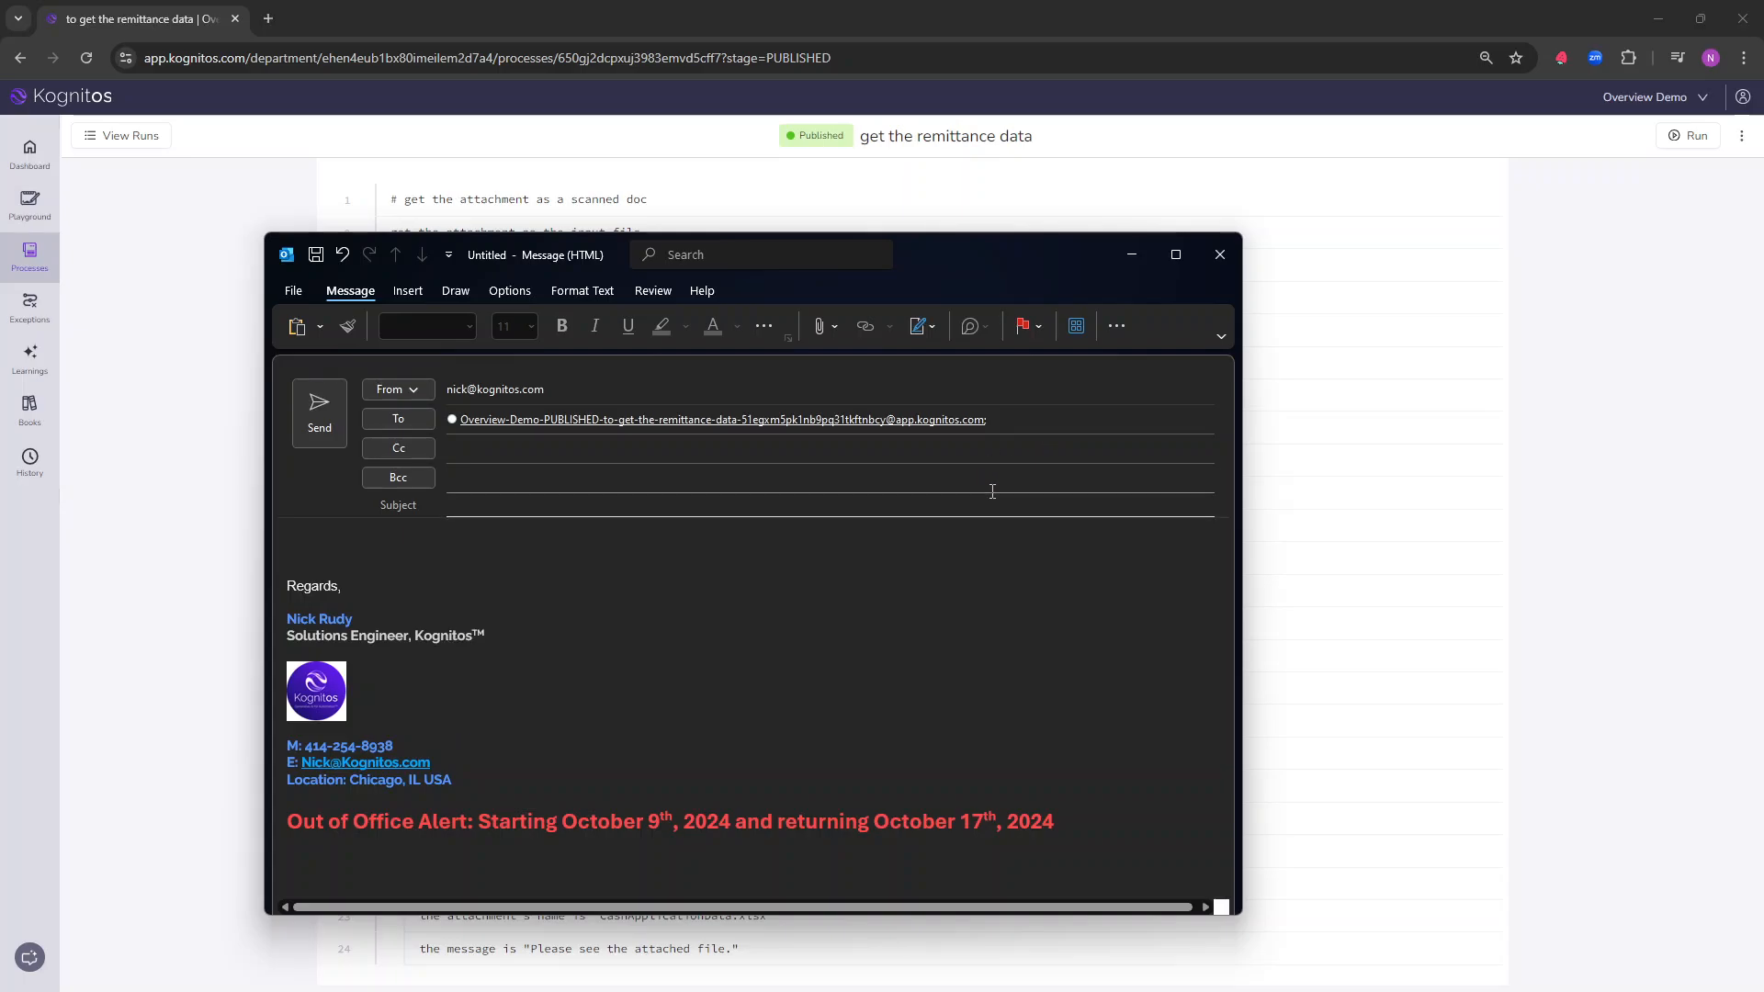
text(Exception text)
key(BackSpace)
key(BackSpace)
text(st)
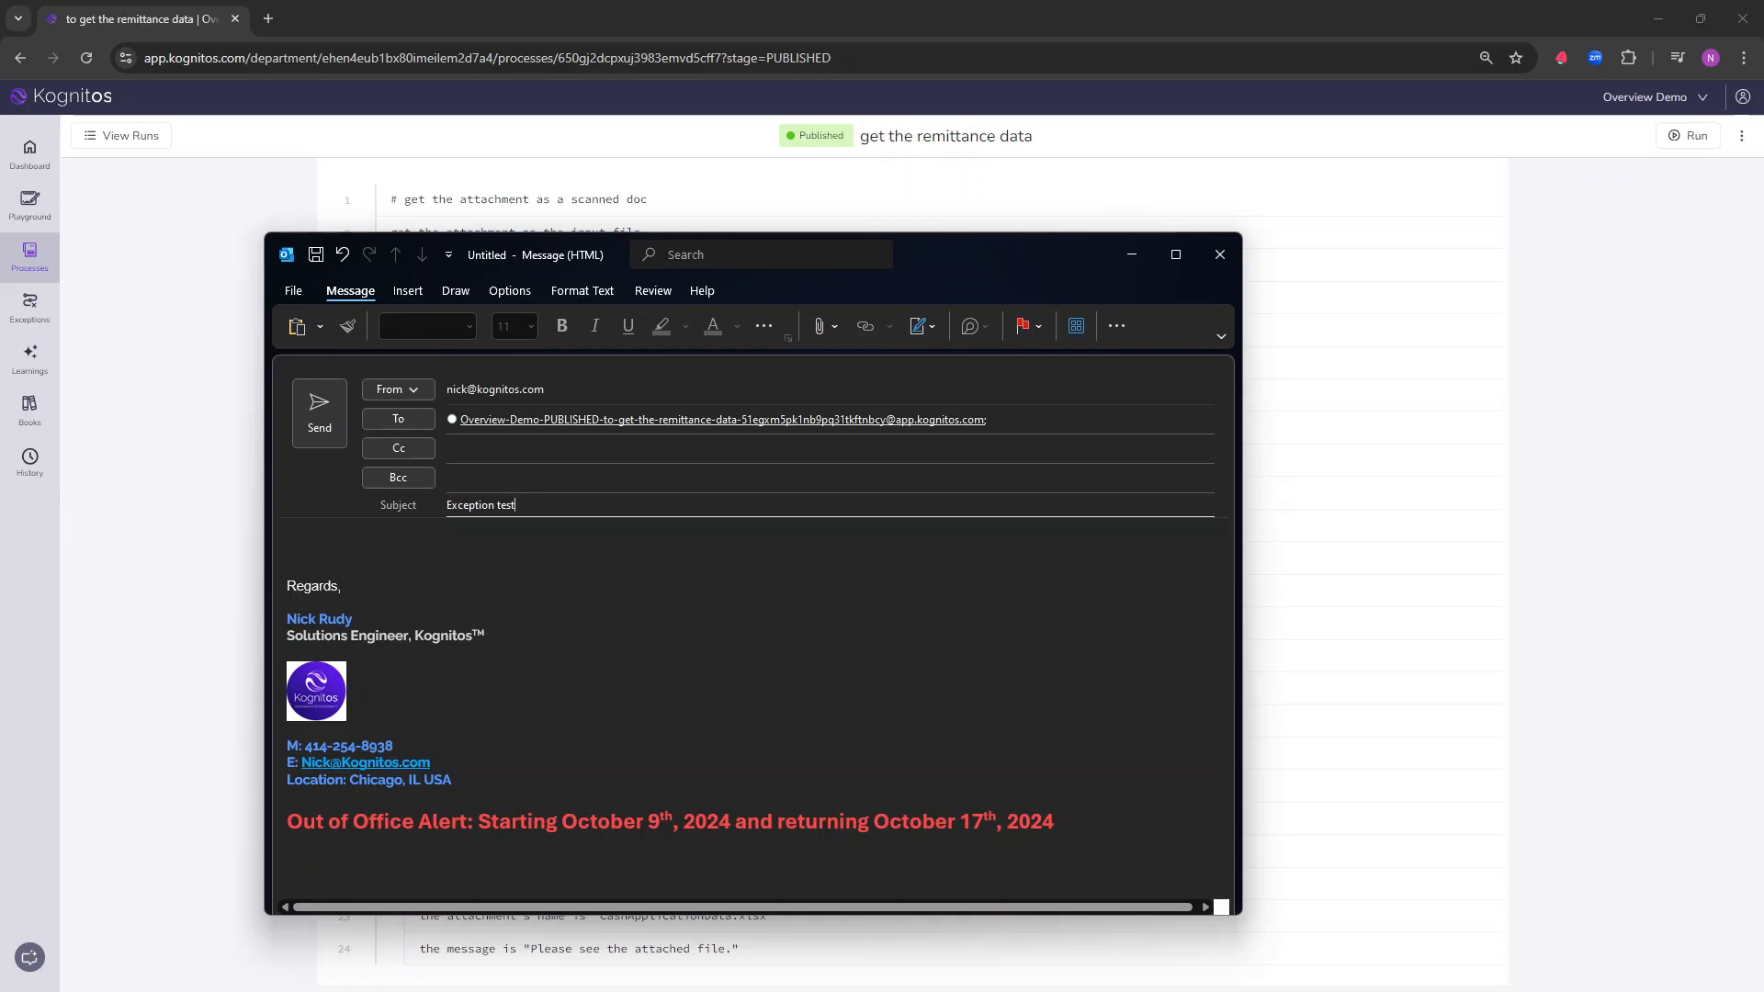
Step: Attach Remittance advice_ex2.pdf from the Input Docs folder to the email and clear the folder window from view
drag(1759, 987, 1420, 316)
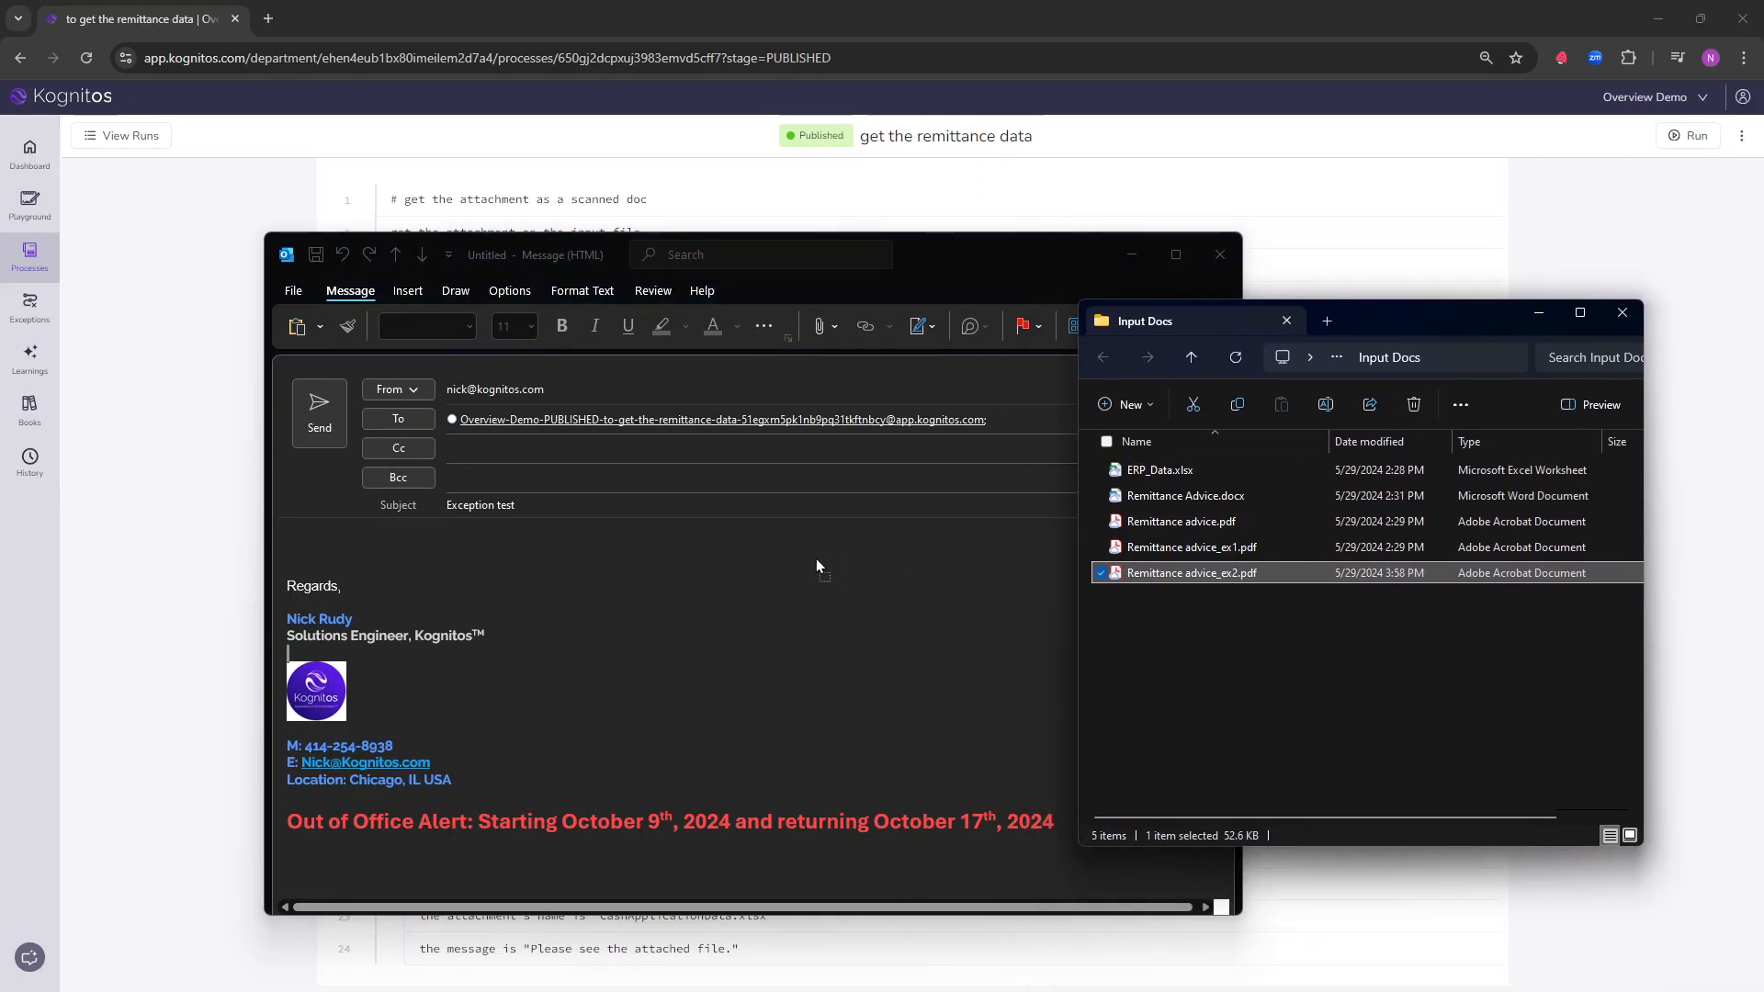
drag(815, 564, 698, 542)
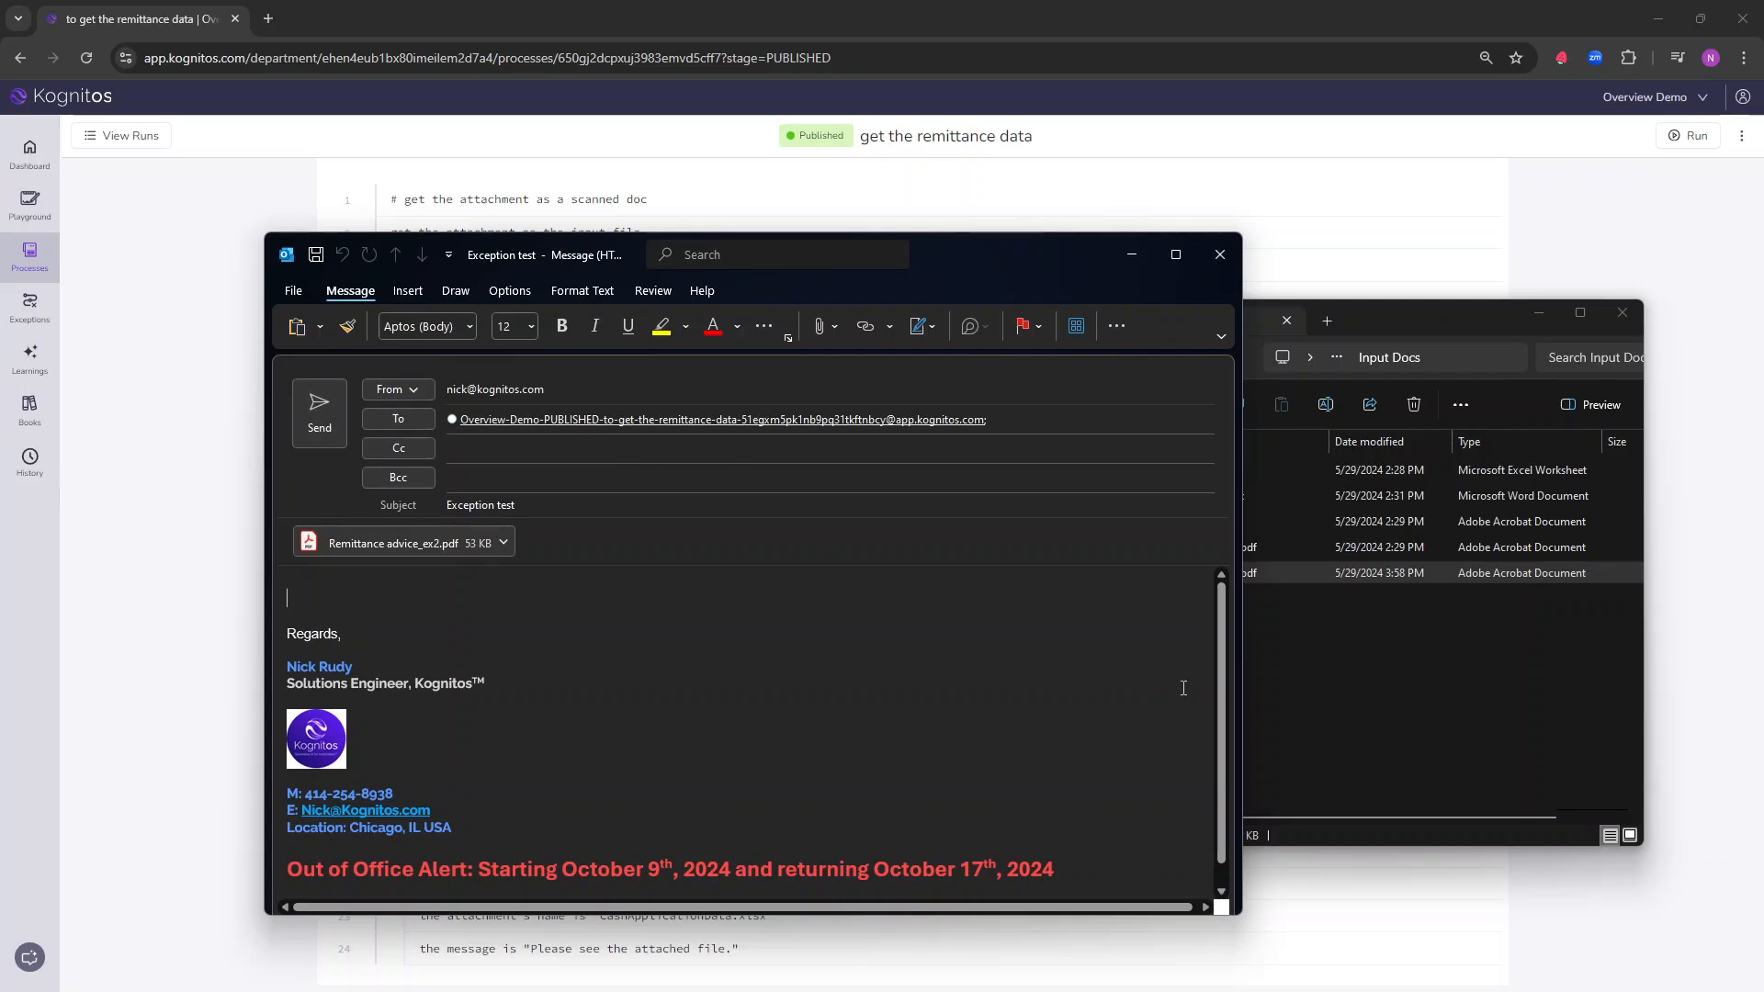
drag(1466, 316, 1762, 496)
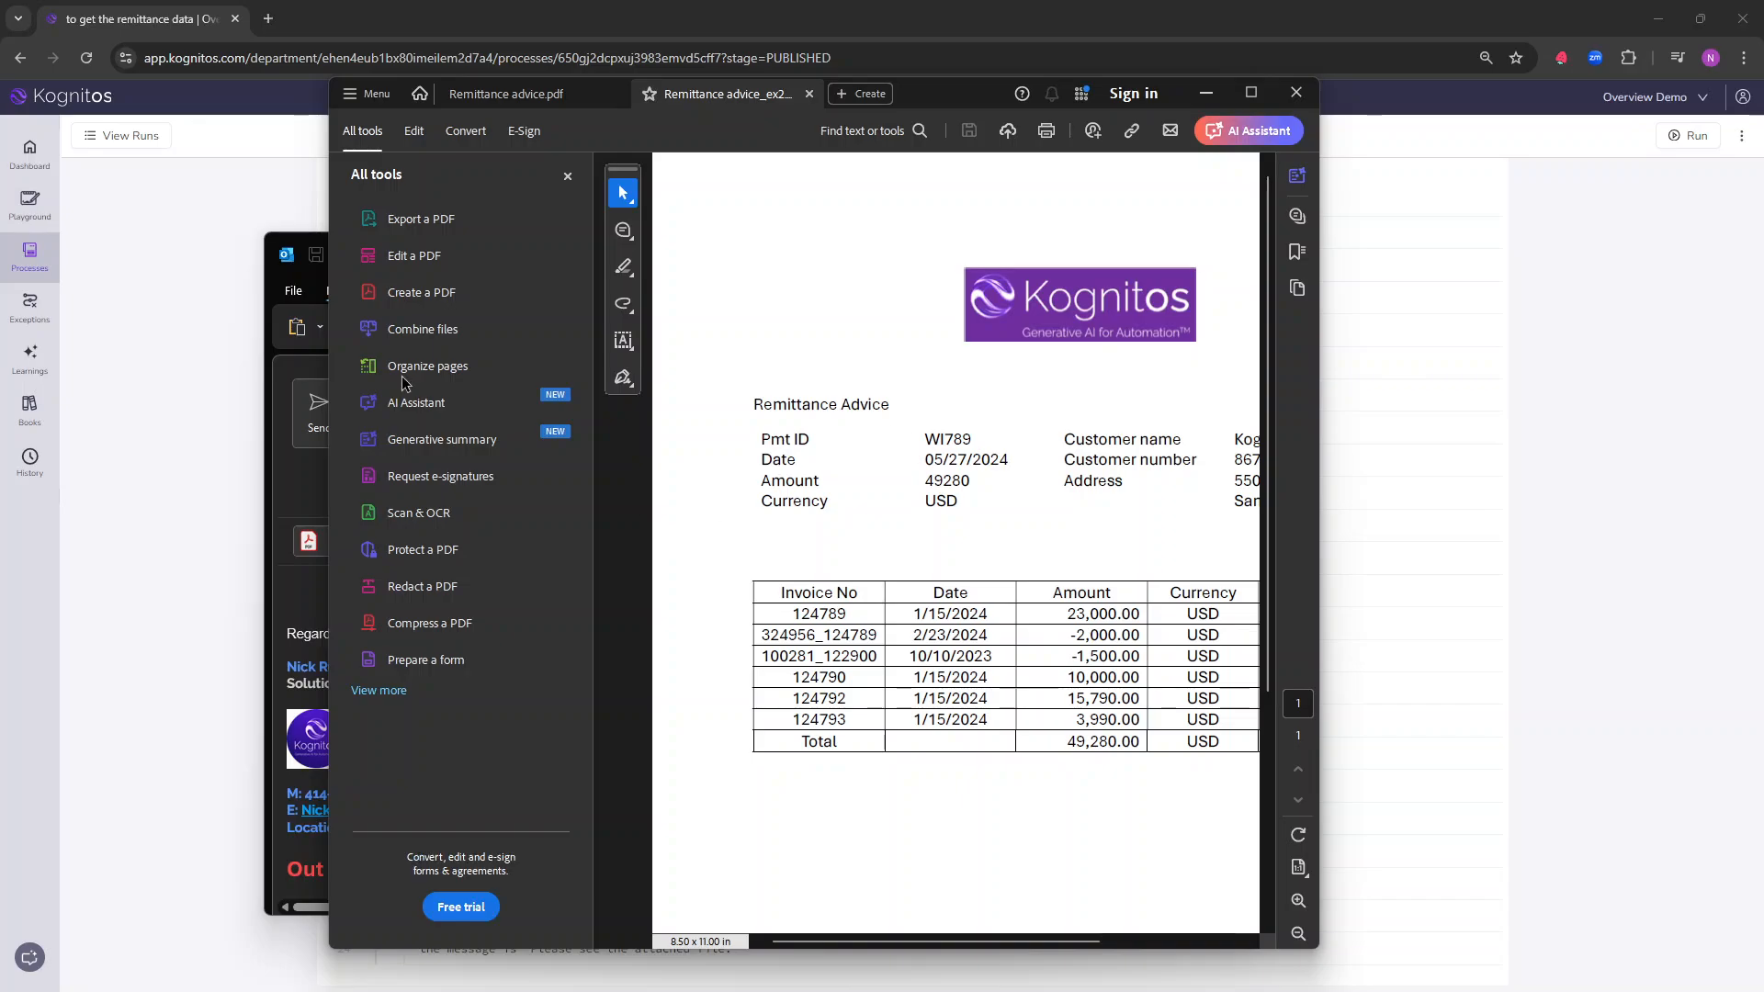
Step: Hide the tools list in the PDF viewer and detach Remittance advice_ex2.pdf into its own window
click(566, 176)
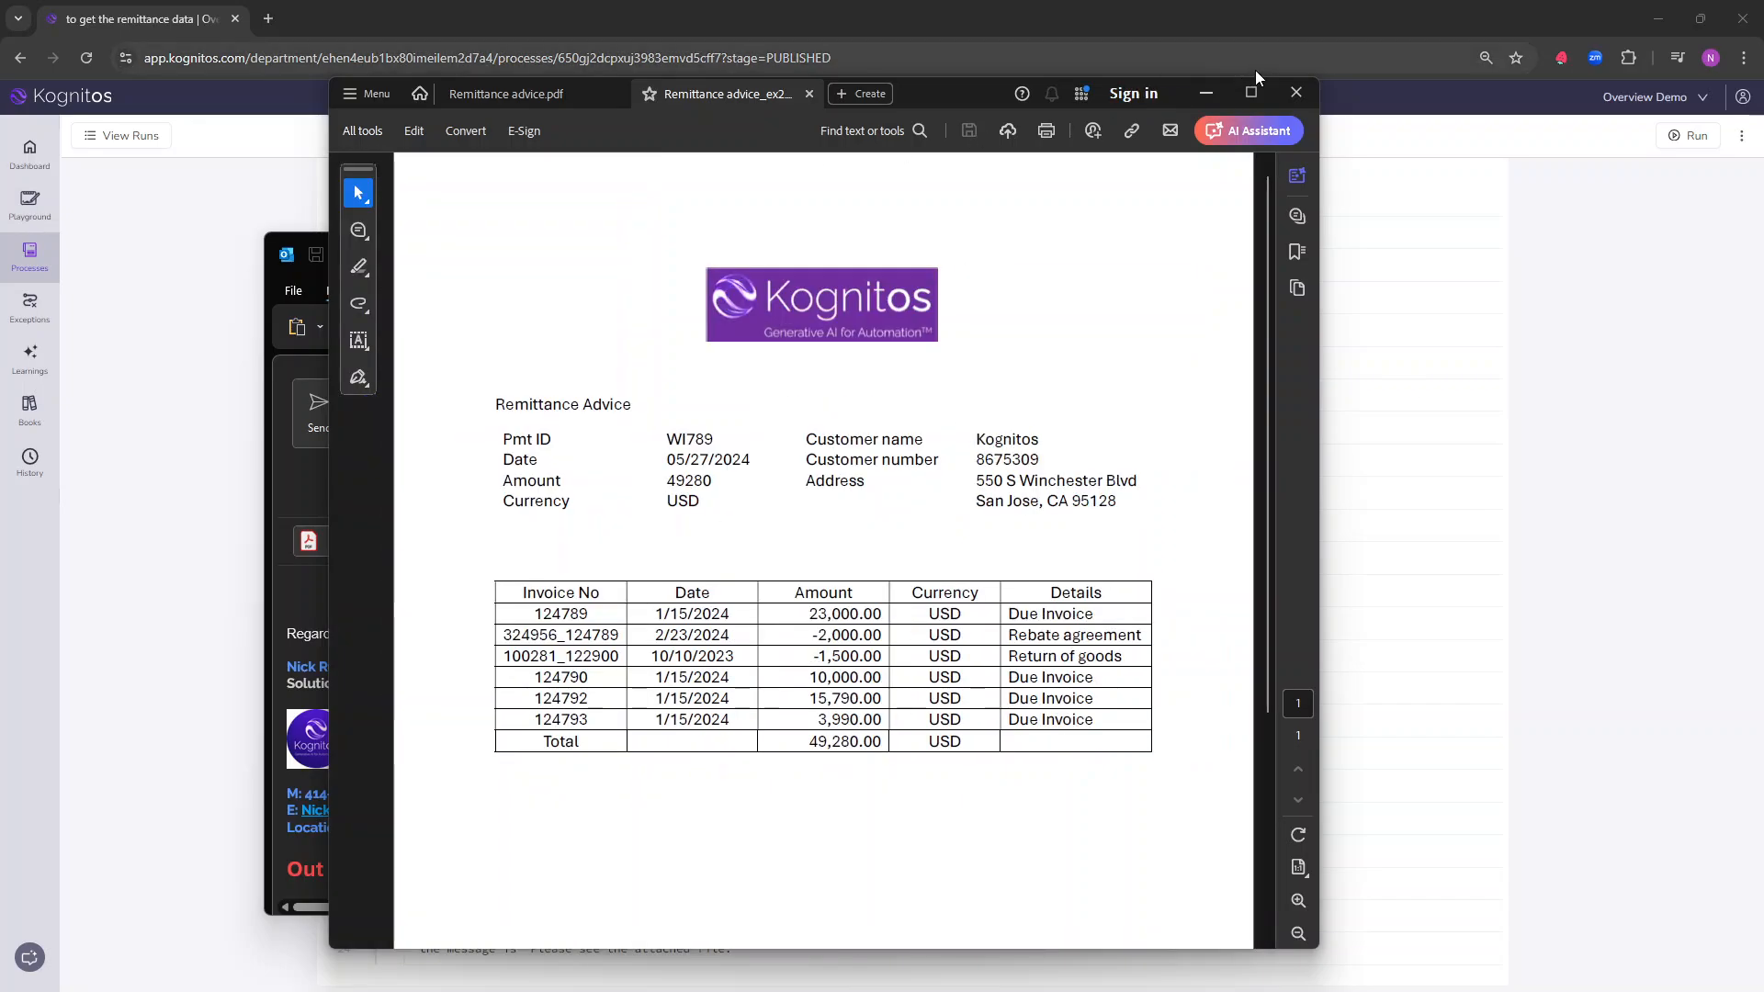
click(809, 93)
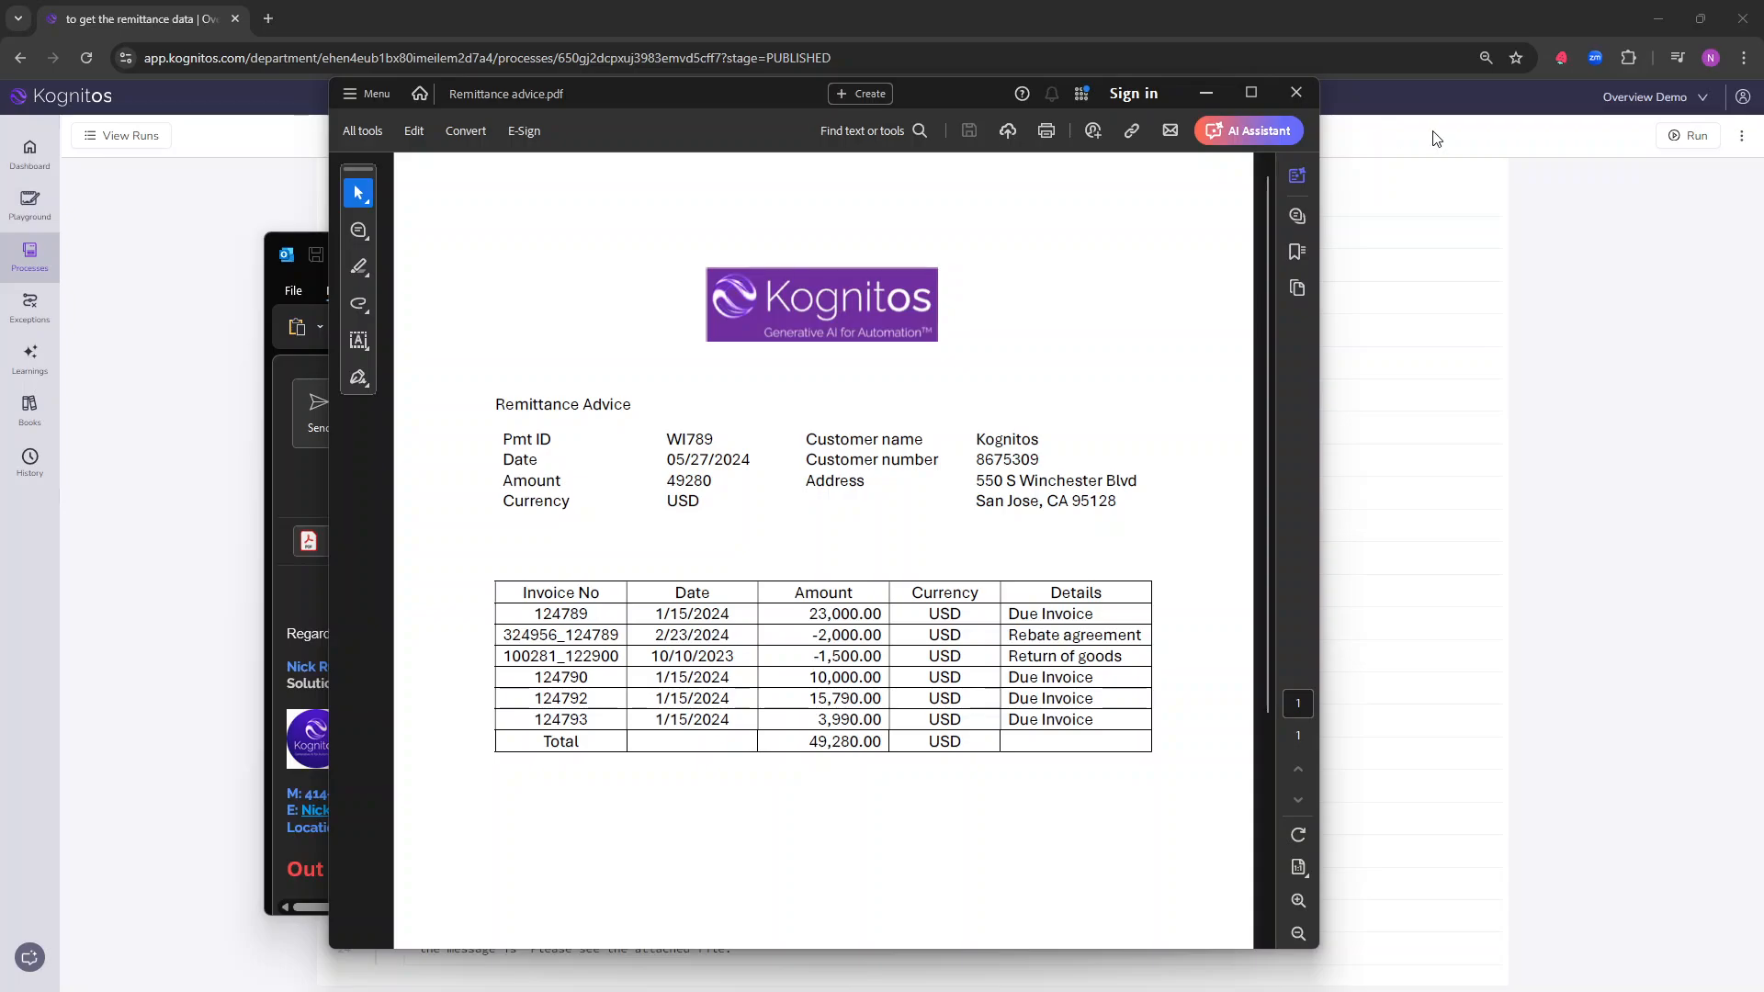
click(750, 92)
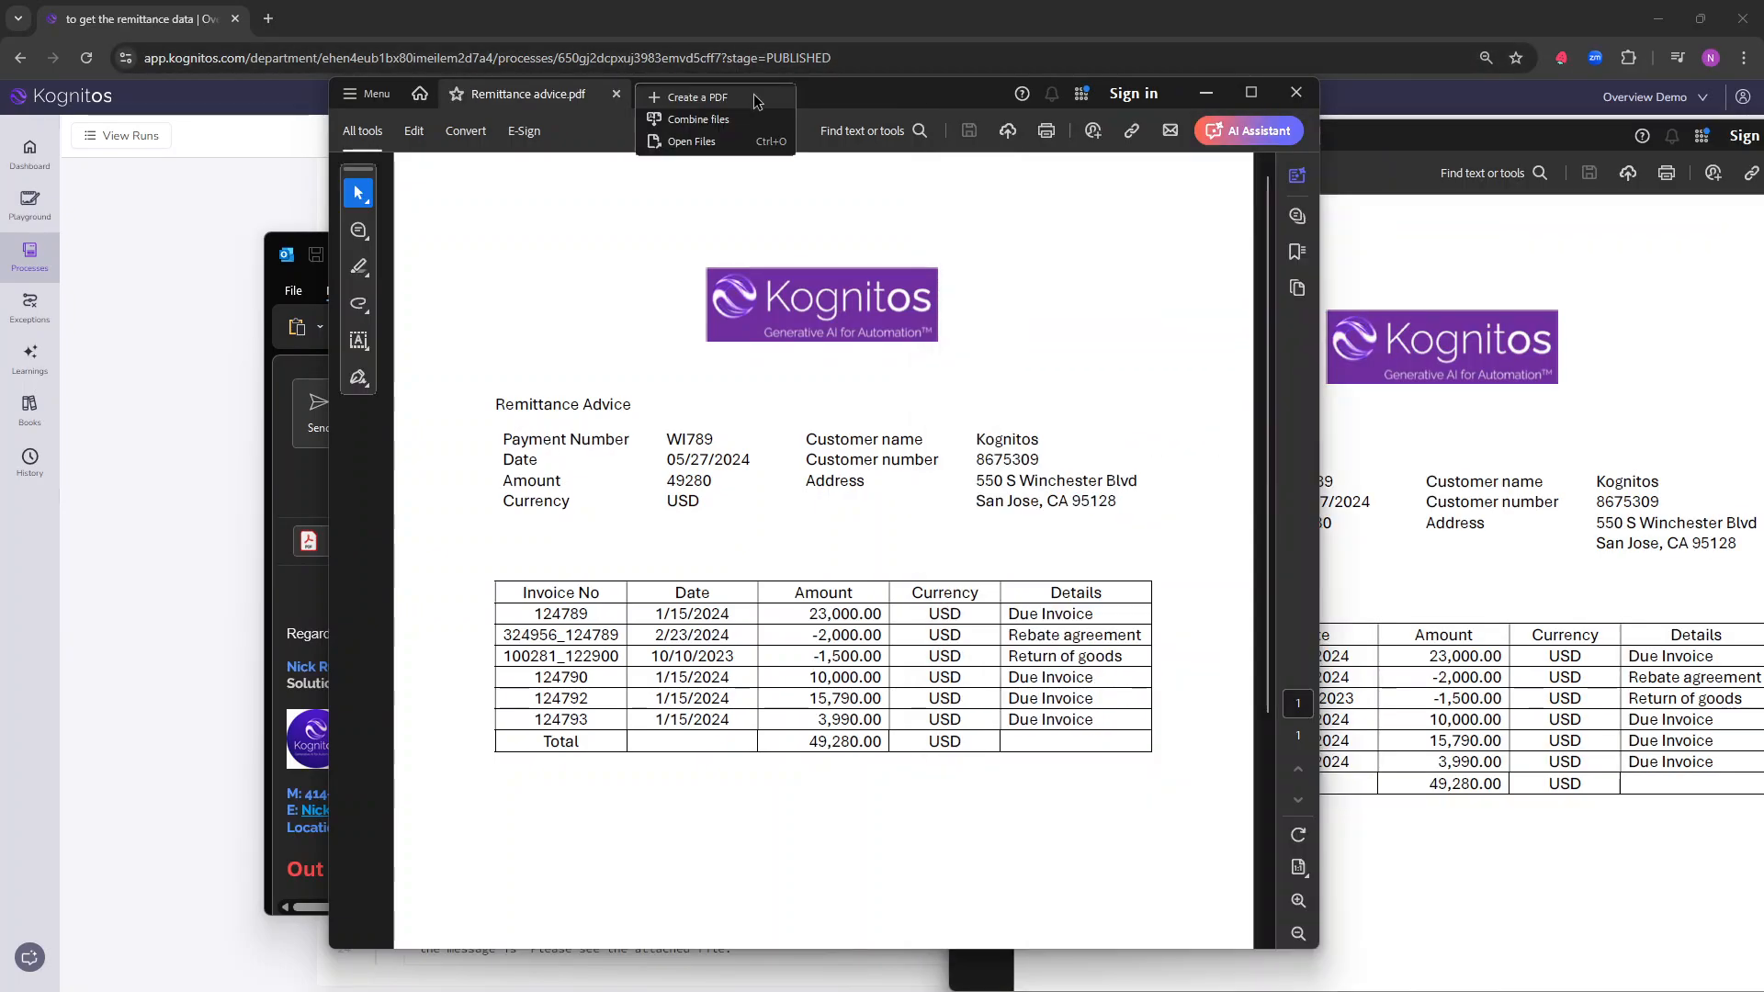
click(740, 96)
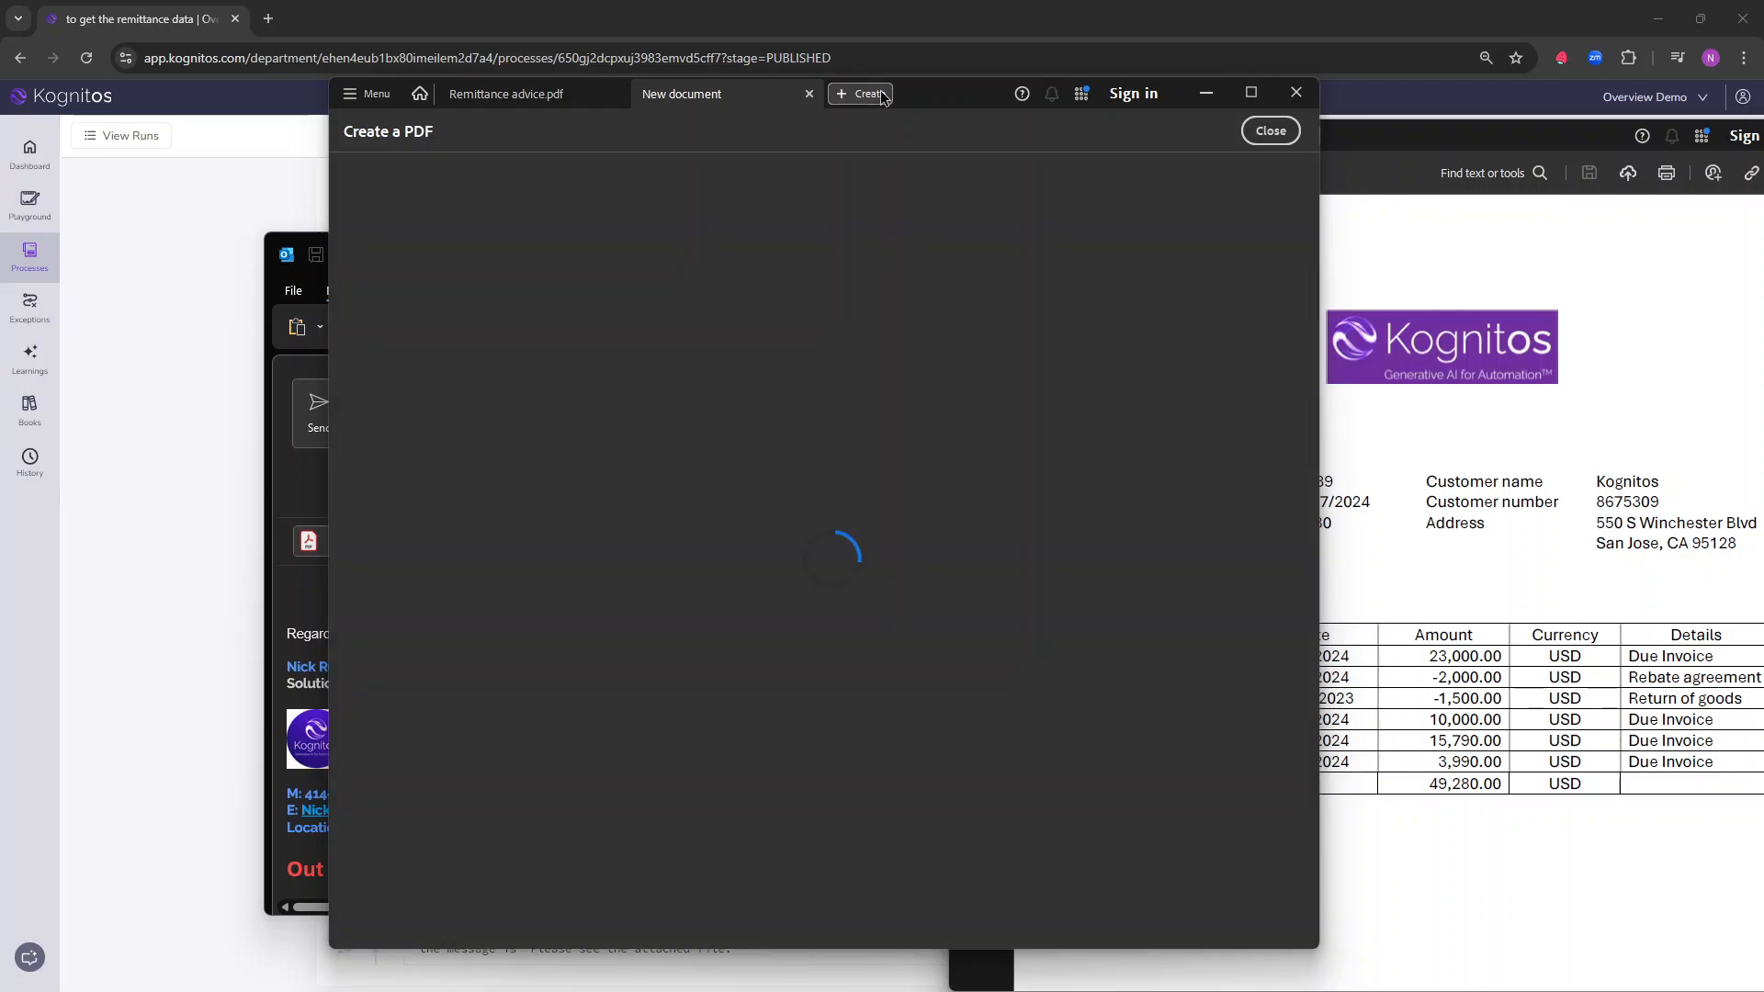
click(973, 94)
click(972, 93)
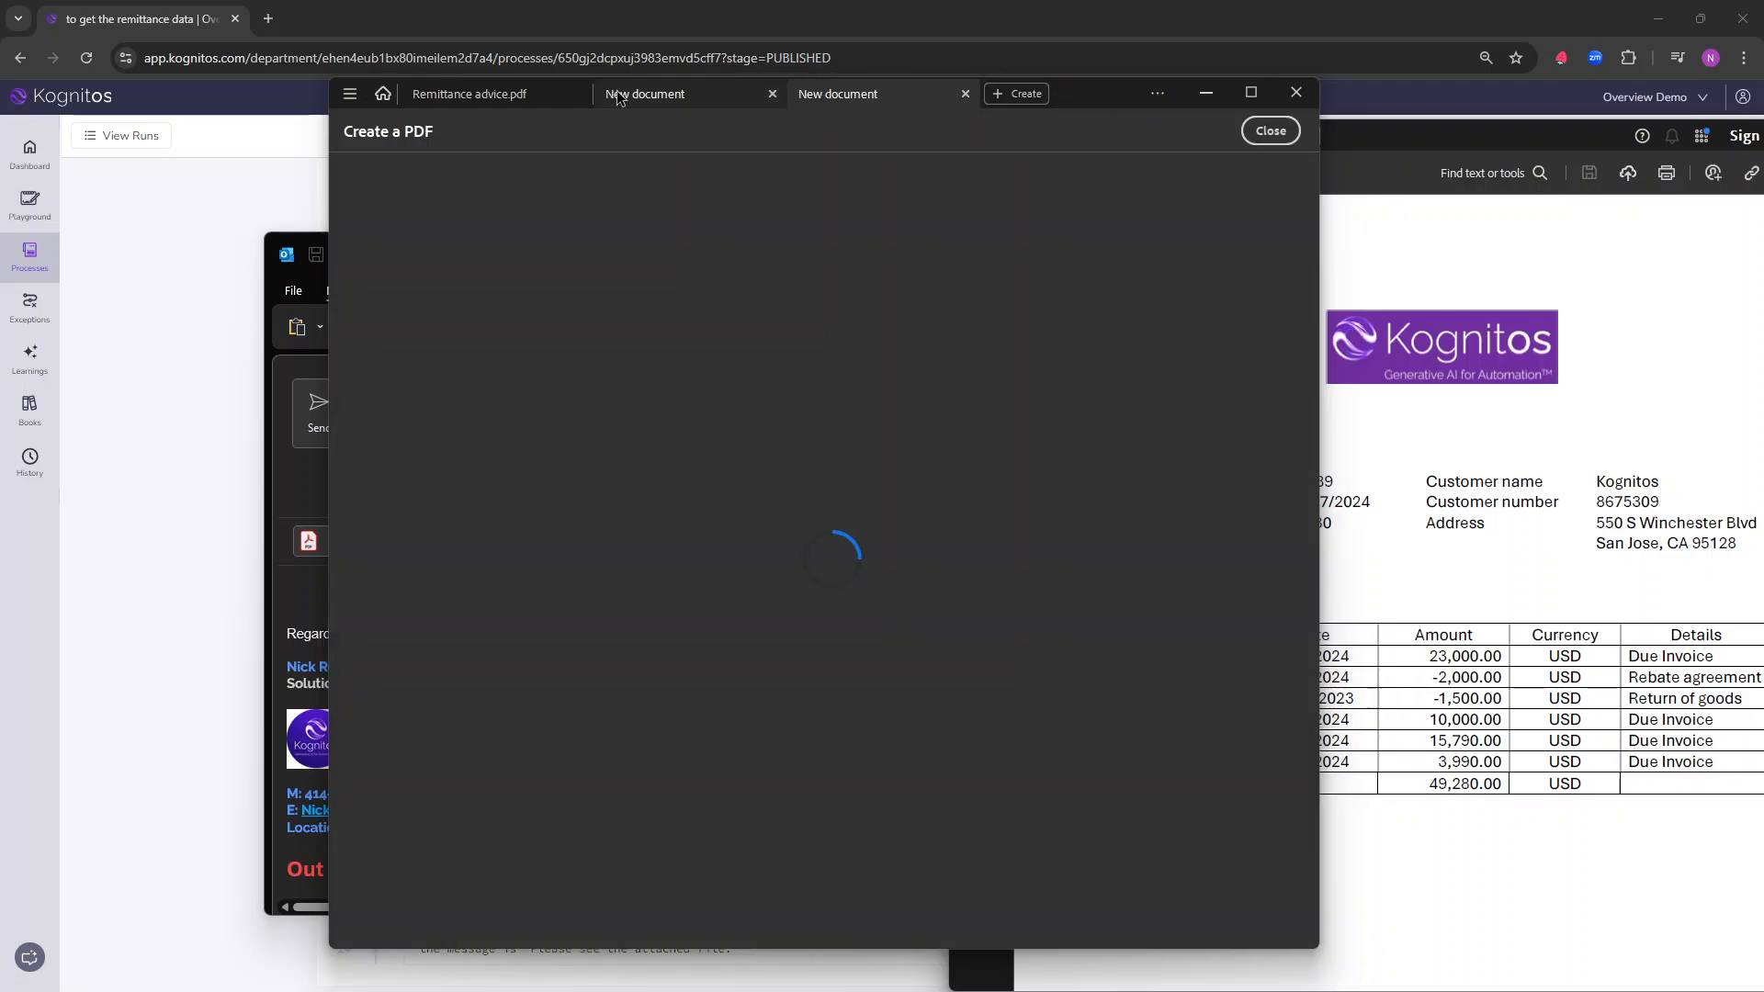
click(532, 96)
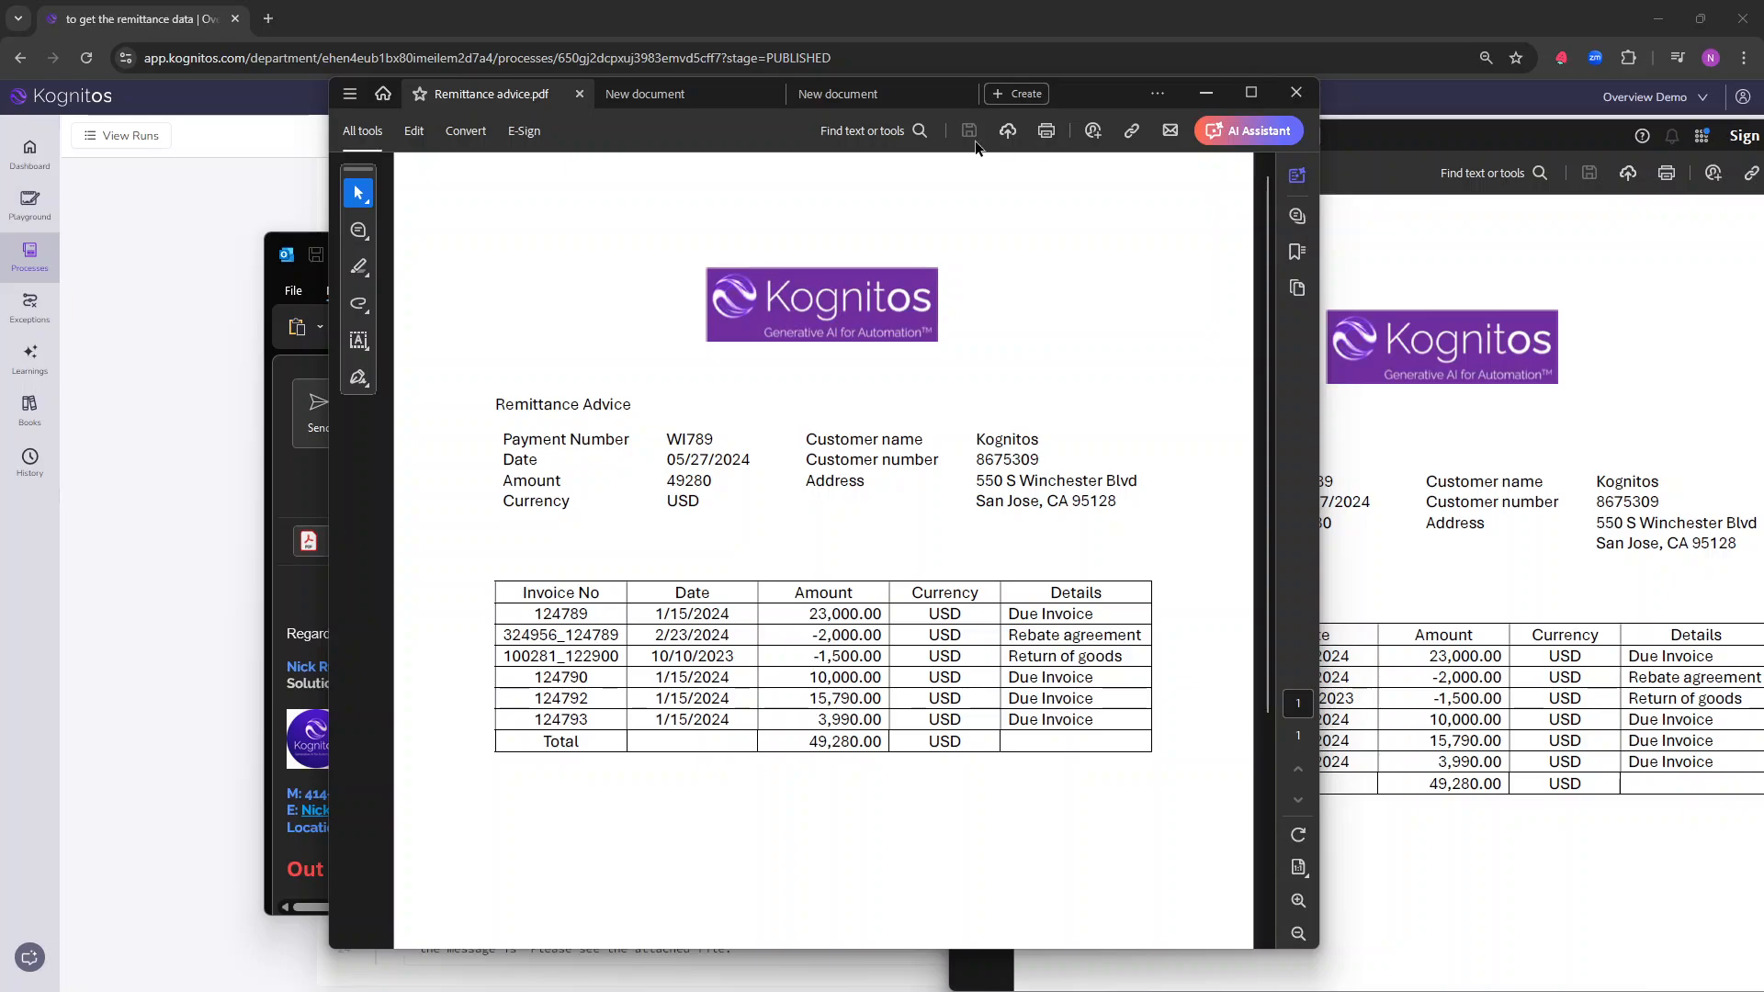
Step: Compare Remittance advice.pdf and Remittance advice_ex2.pdf side by side, focusing on the payment number label, and clear both windows from view
drag(1116, 94, 845, 91)
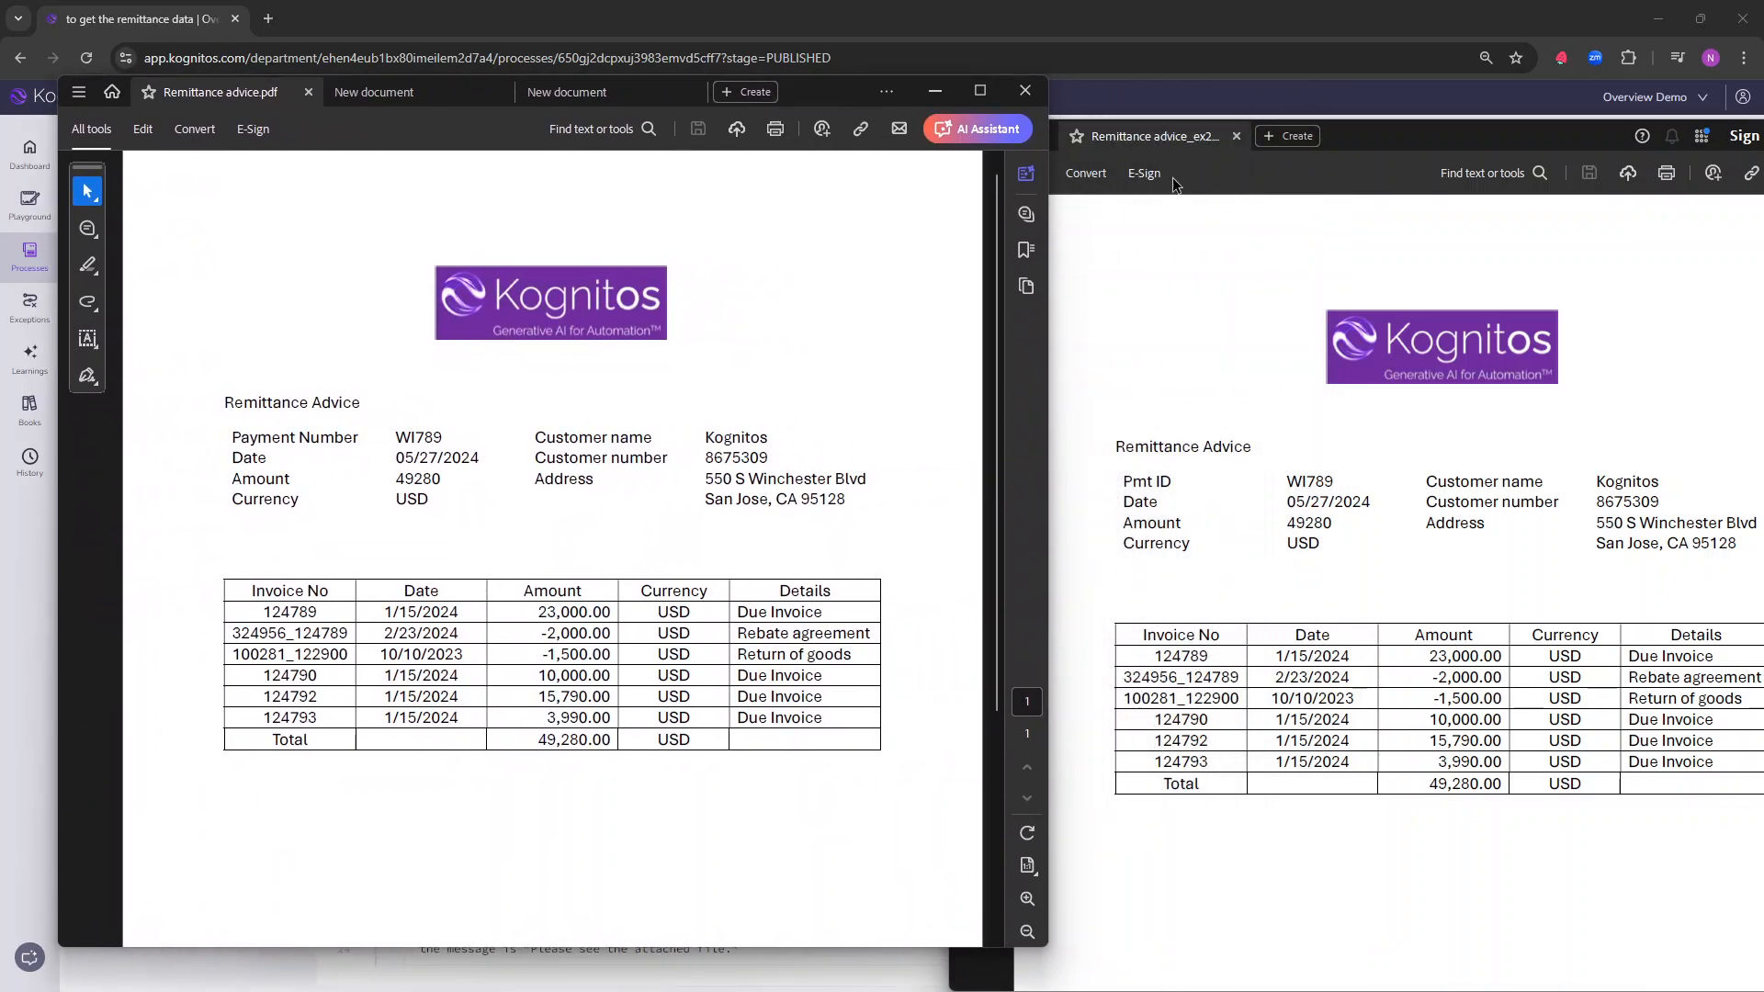
drag(1366, 149, 1350, 91)
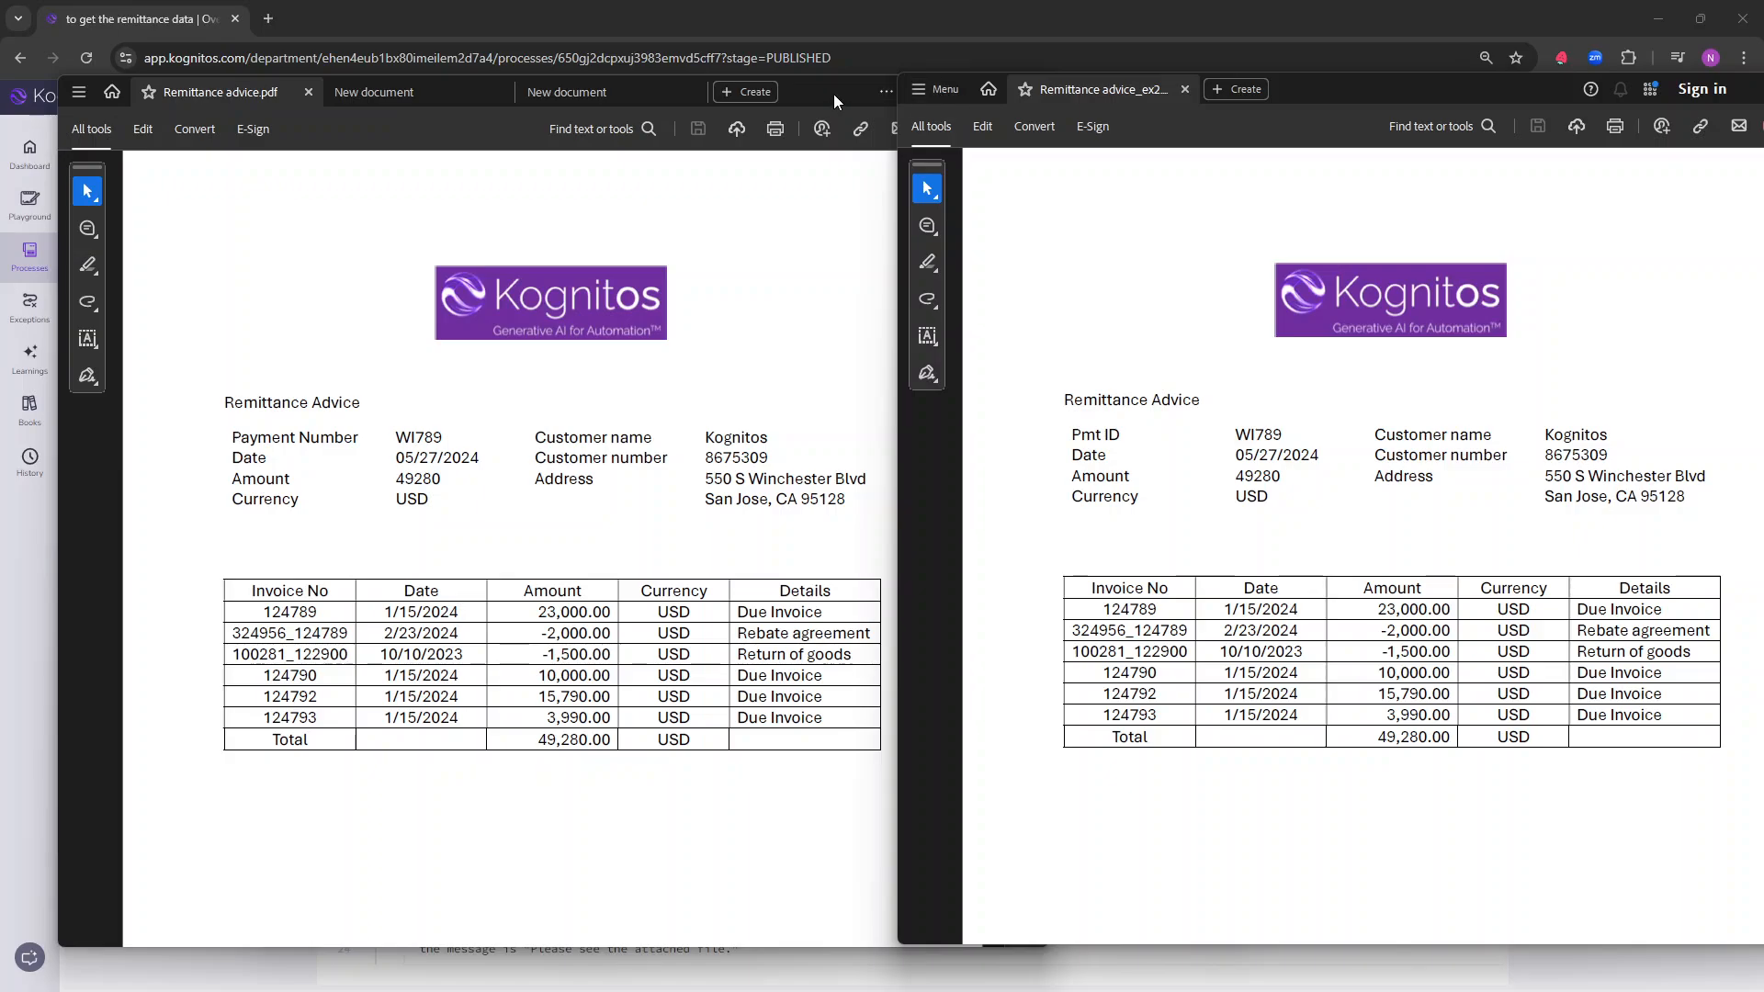
drag(834, 93, 1762, 441)
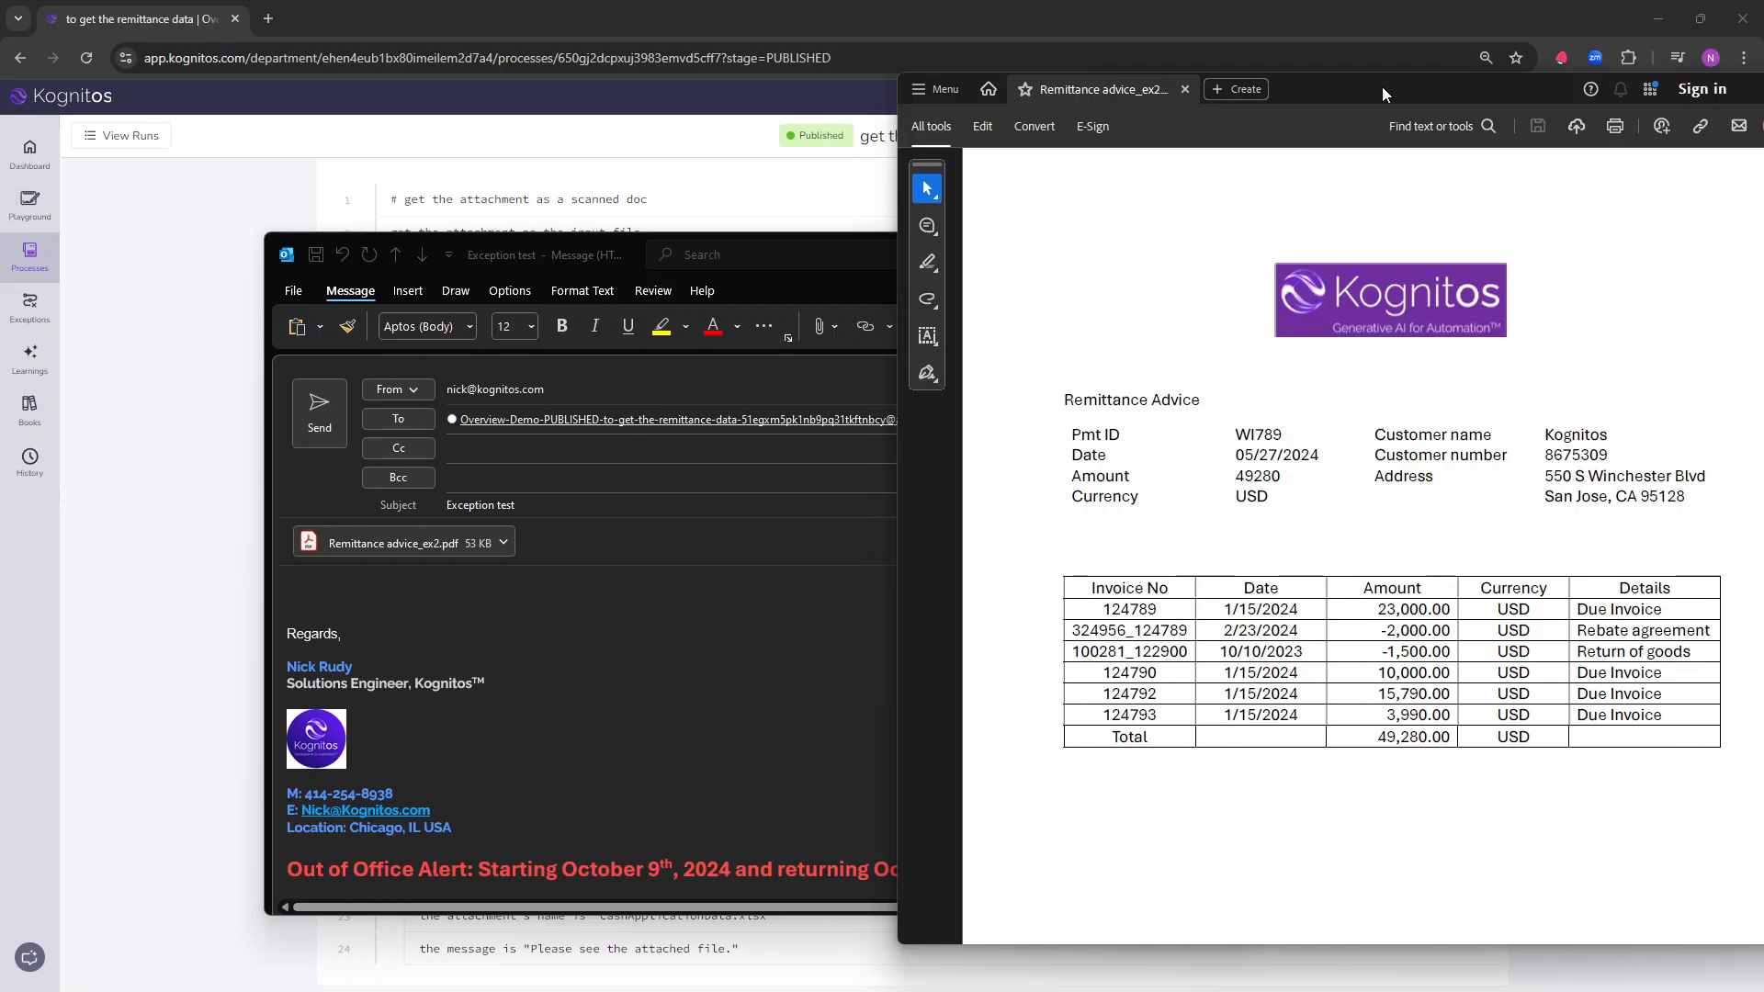
drag(1381, 86, 1763, 404)
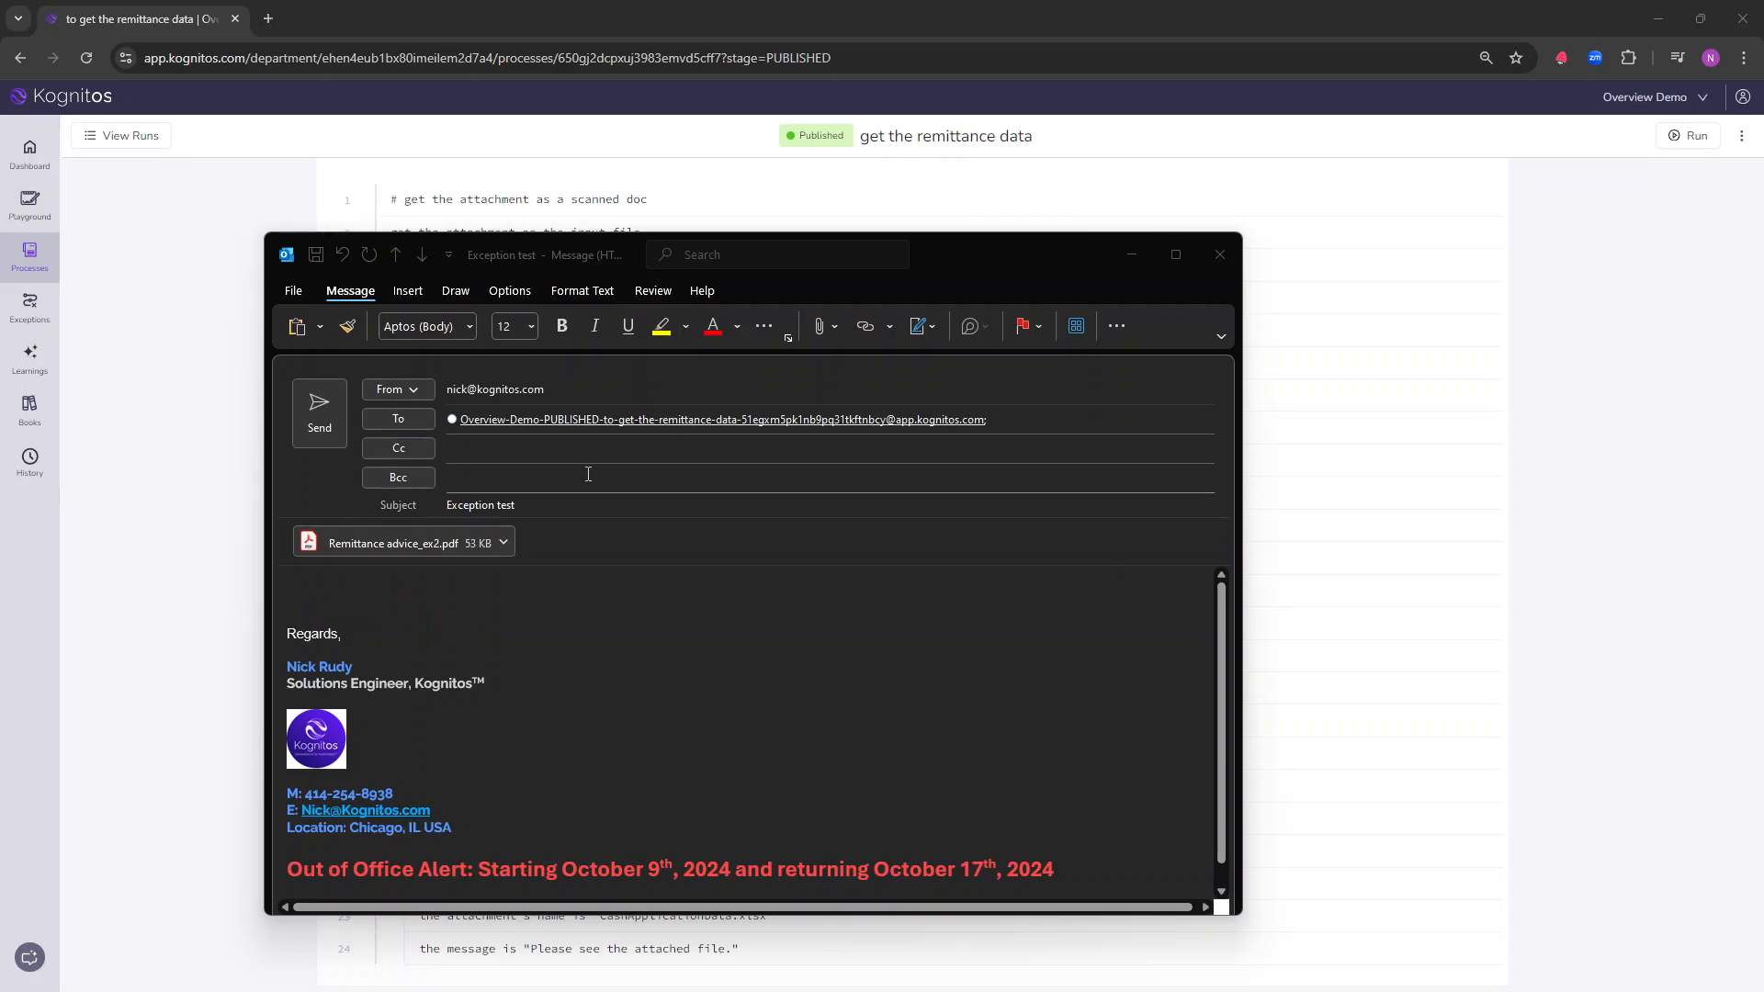
Step: Send the Exception test email and check the run status of the "get the remittance data" process
click(341, 421)
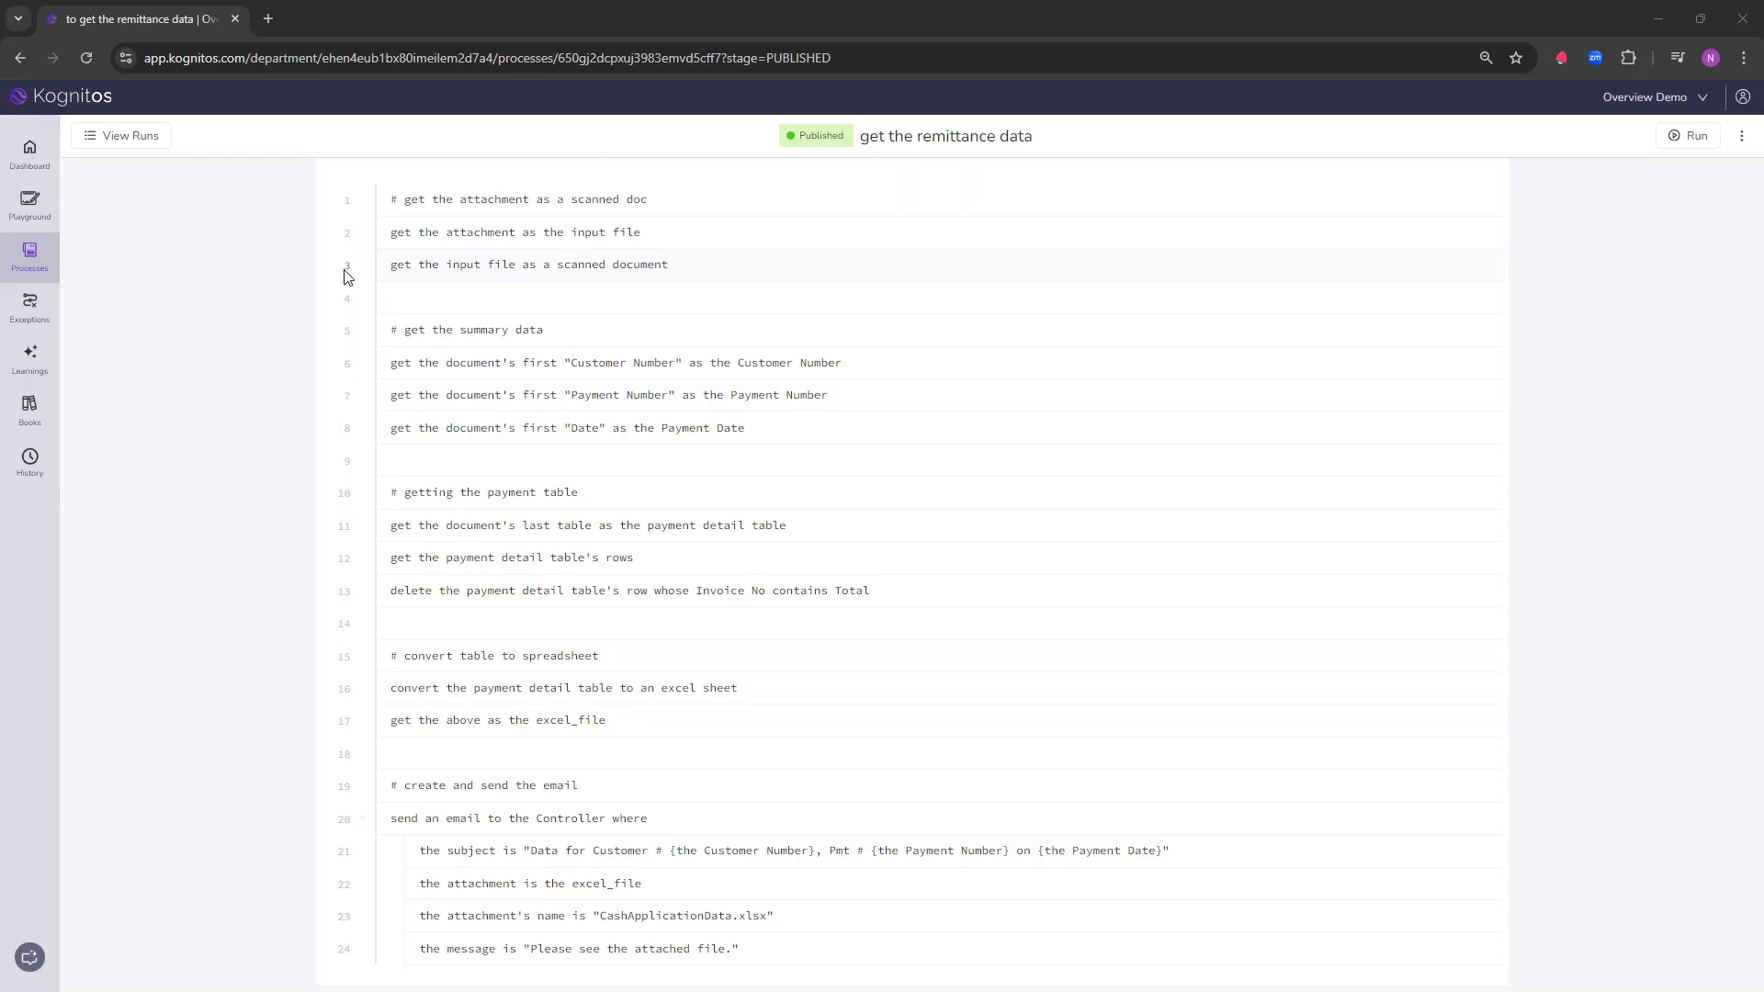
click(128, 138)
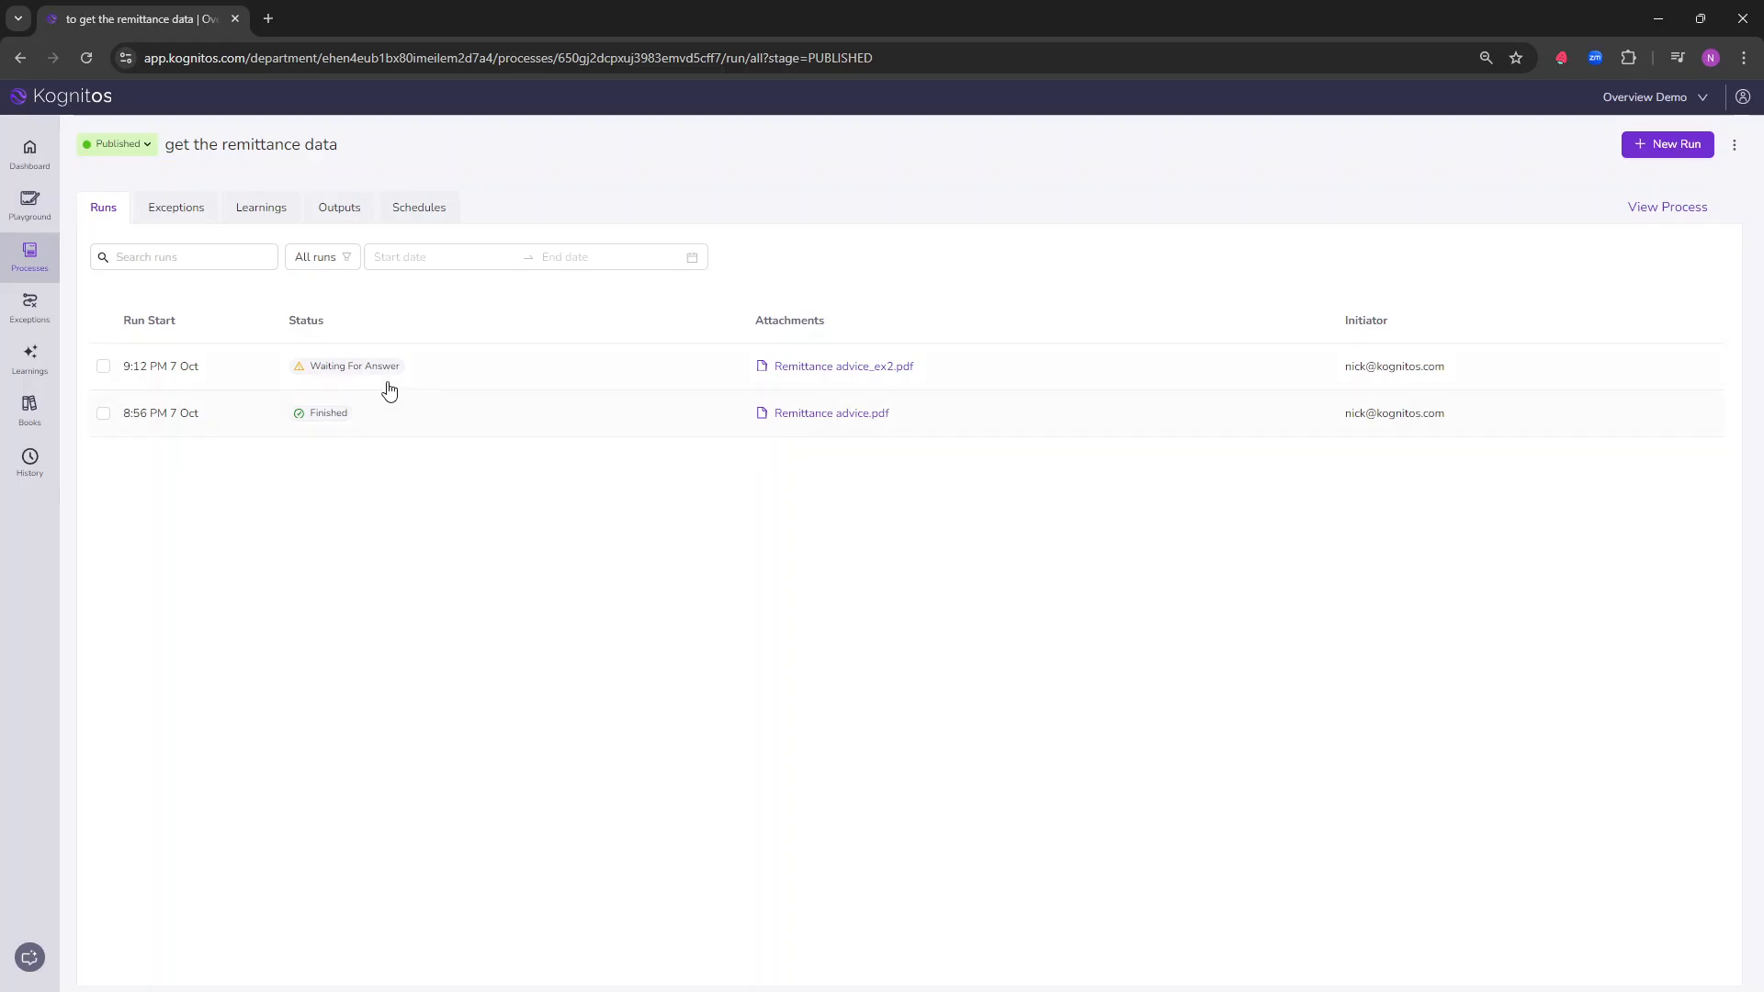
click(342, 361)
Step: Open the pending "Payment Number" exception in the Exception Center and review the available answer methods
click(38, 312)
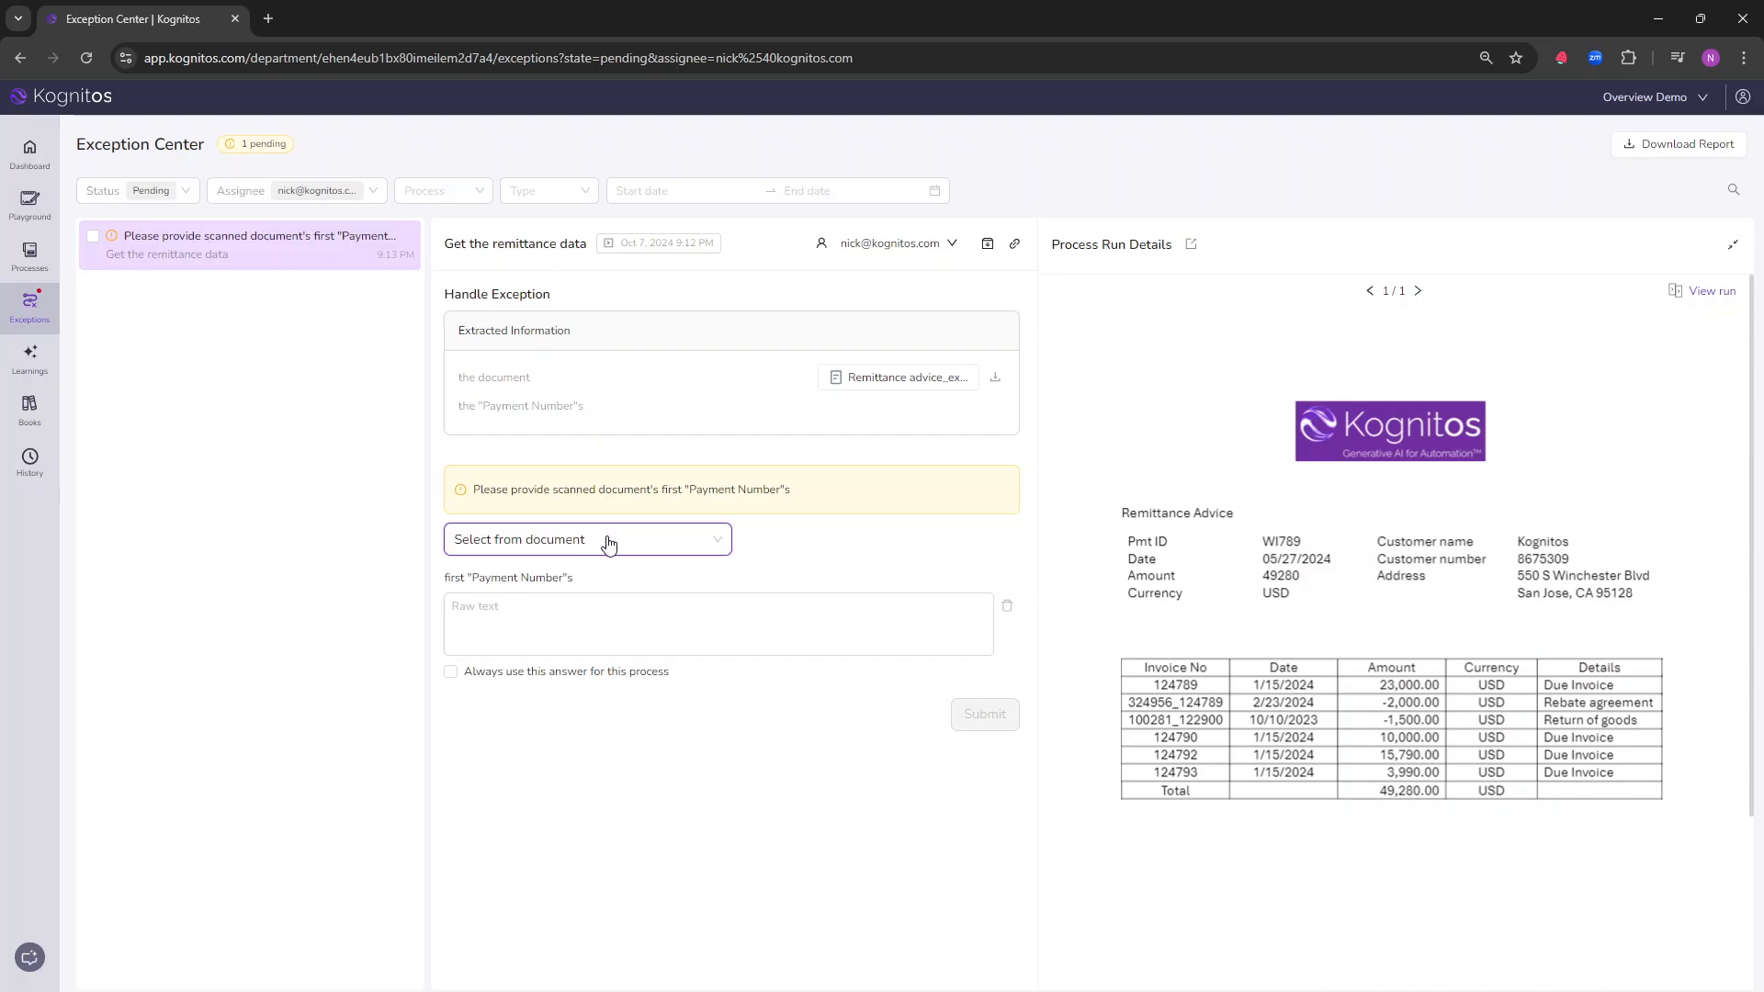
click(716, 542)
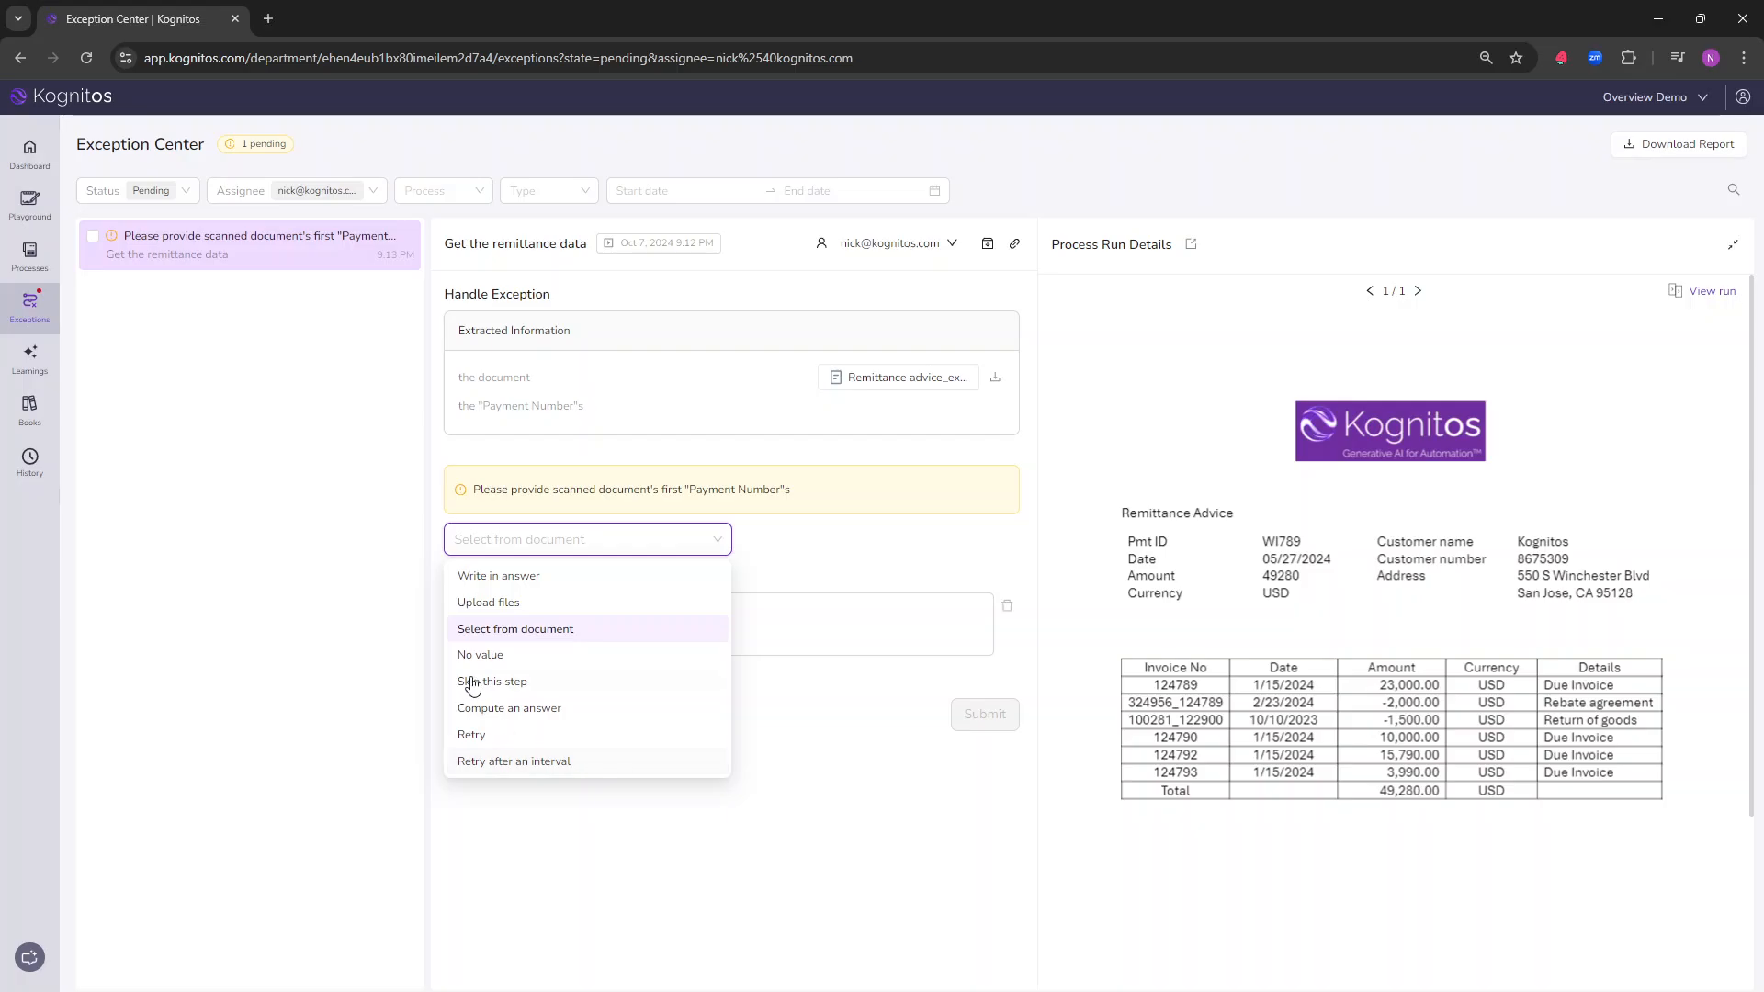
click(926, 551)
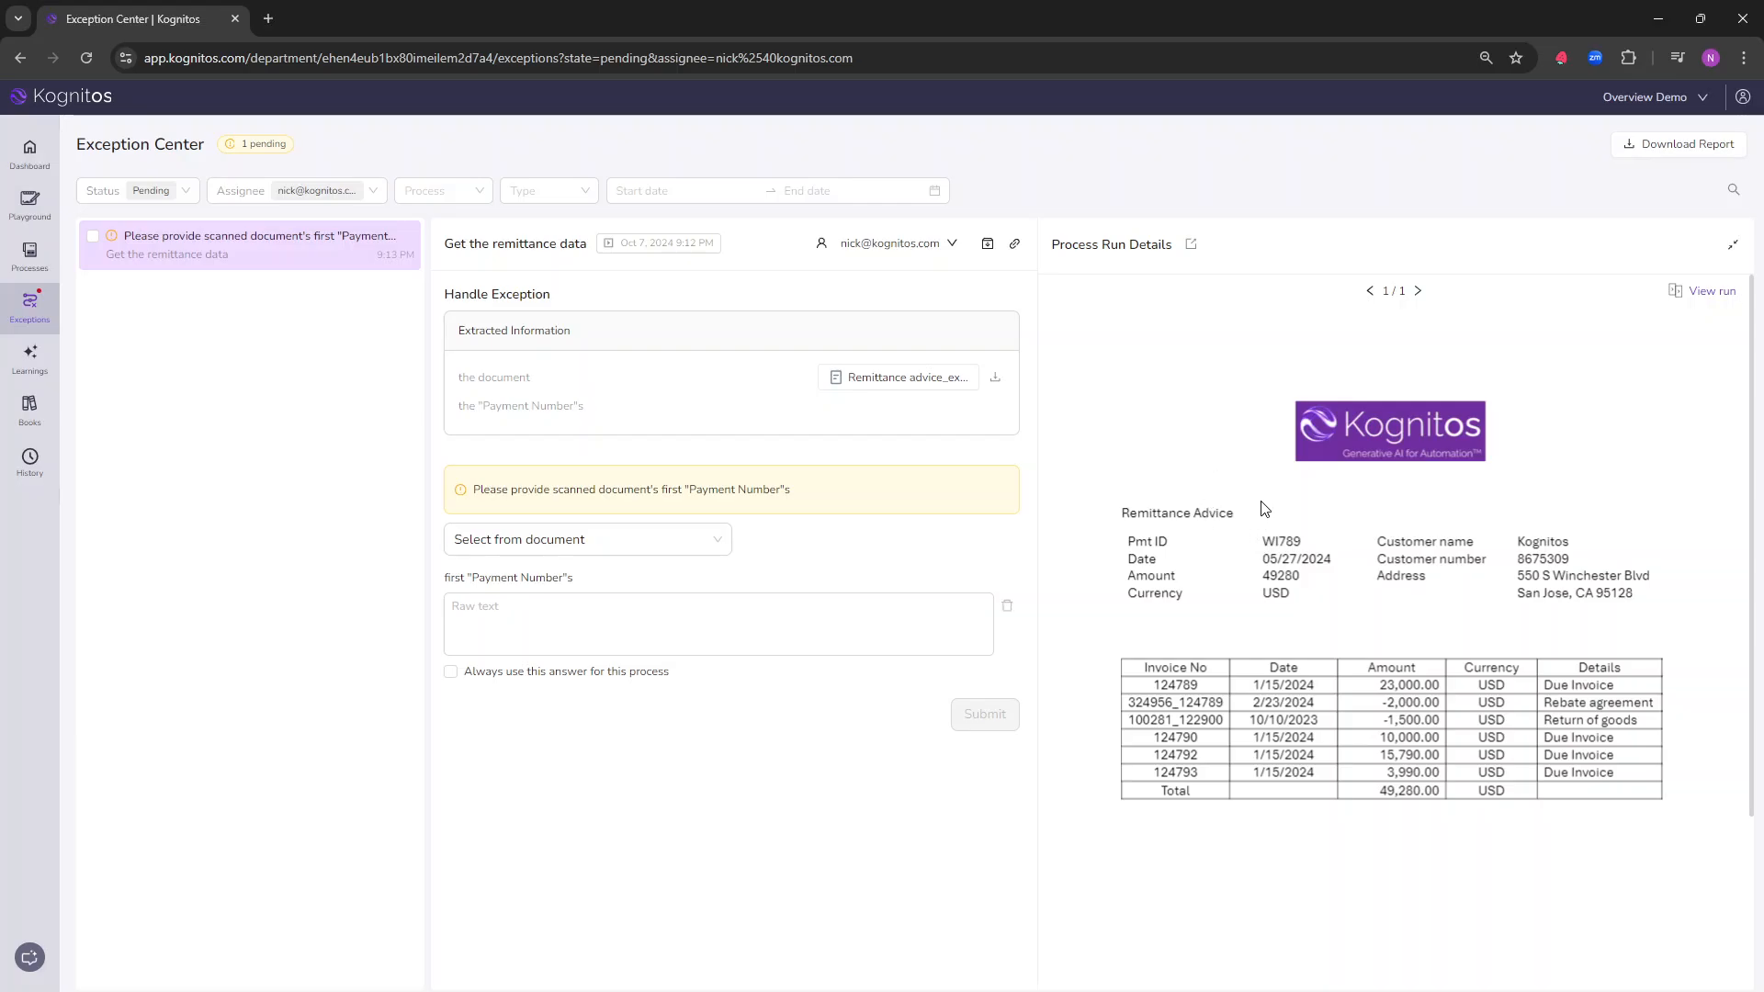
Step: Capture the Pmt ID value from the document as the "Payment Number" answer and clear that selection again
drag(1245, 532, 1323, 554)
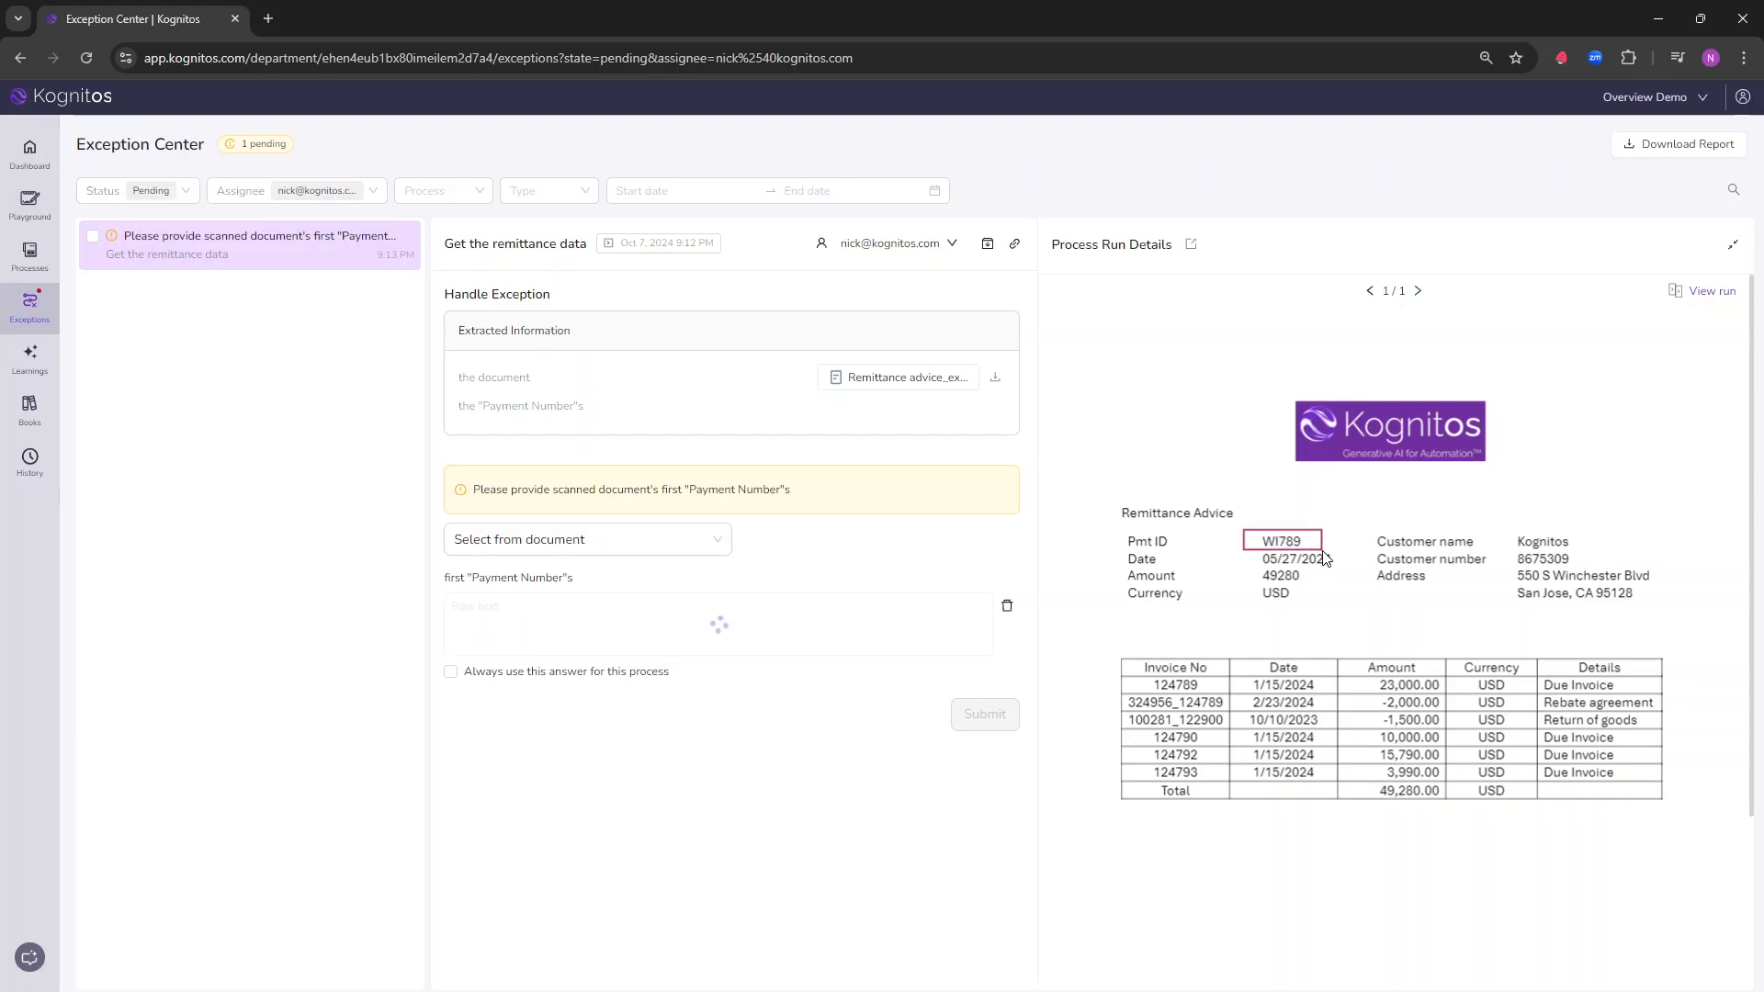
click(653, 612)
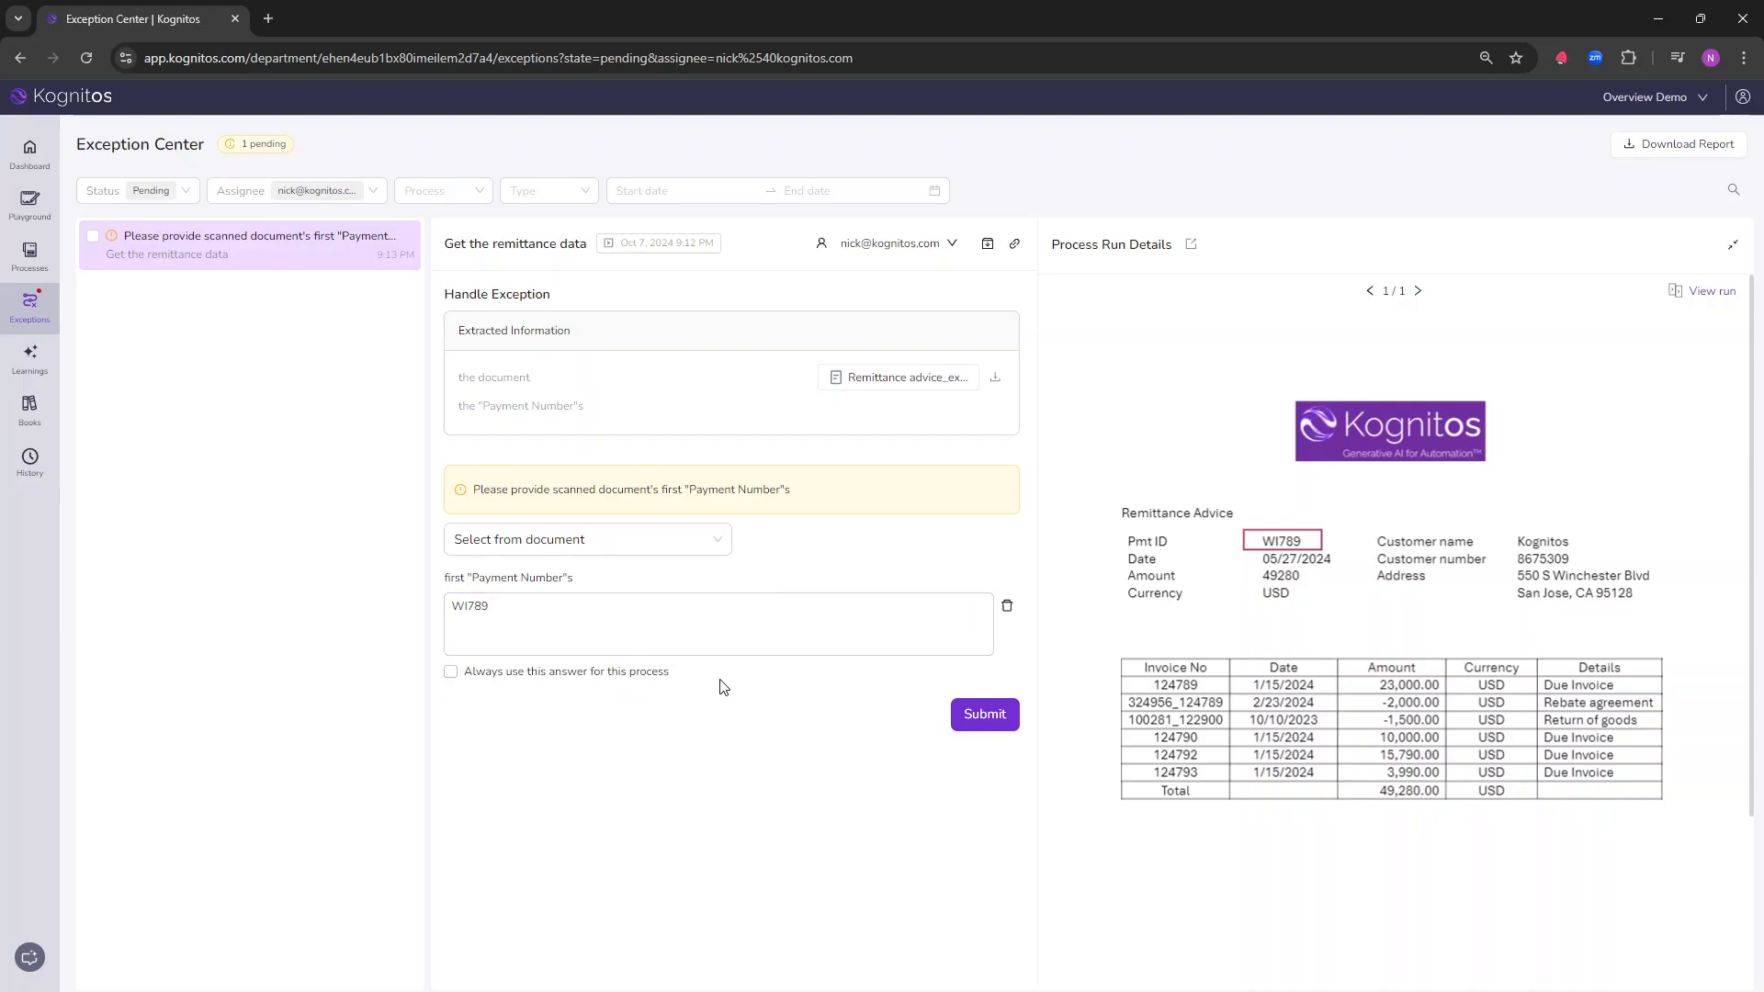
click(1008, 607)
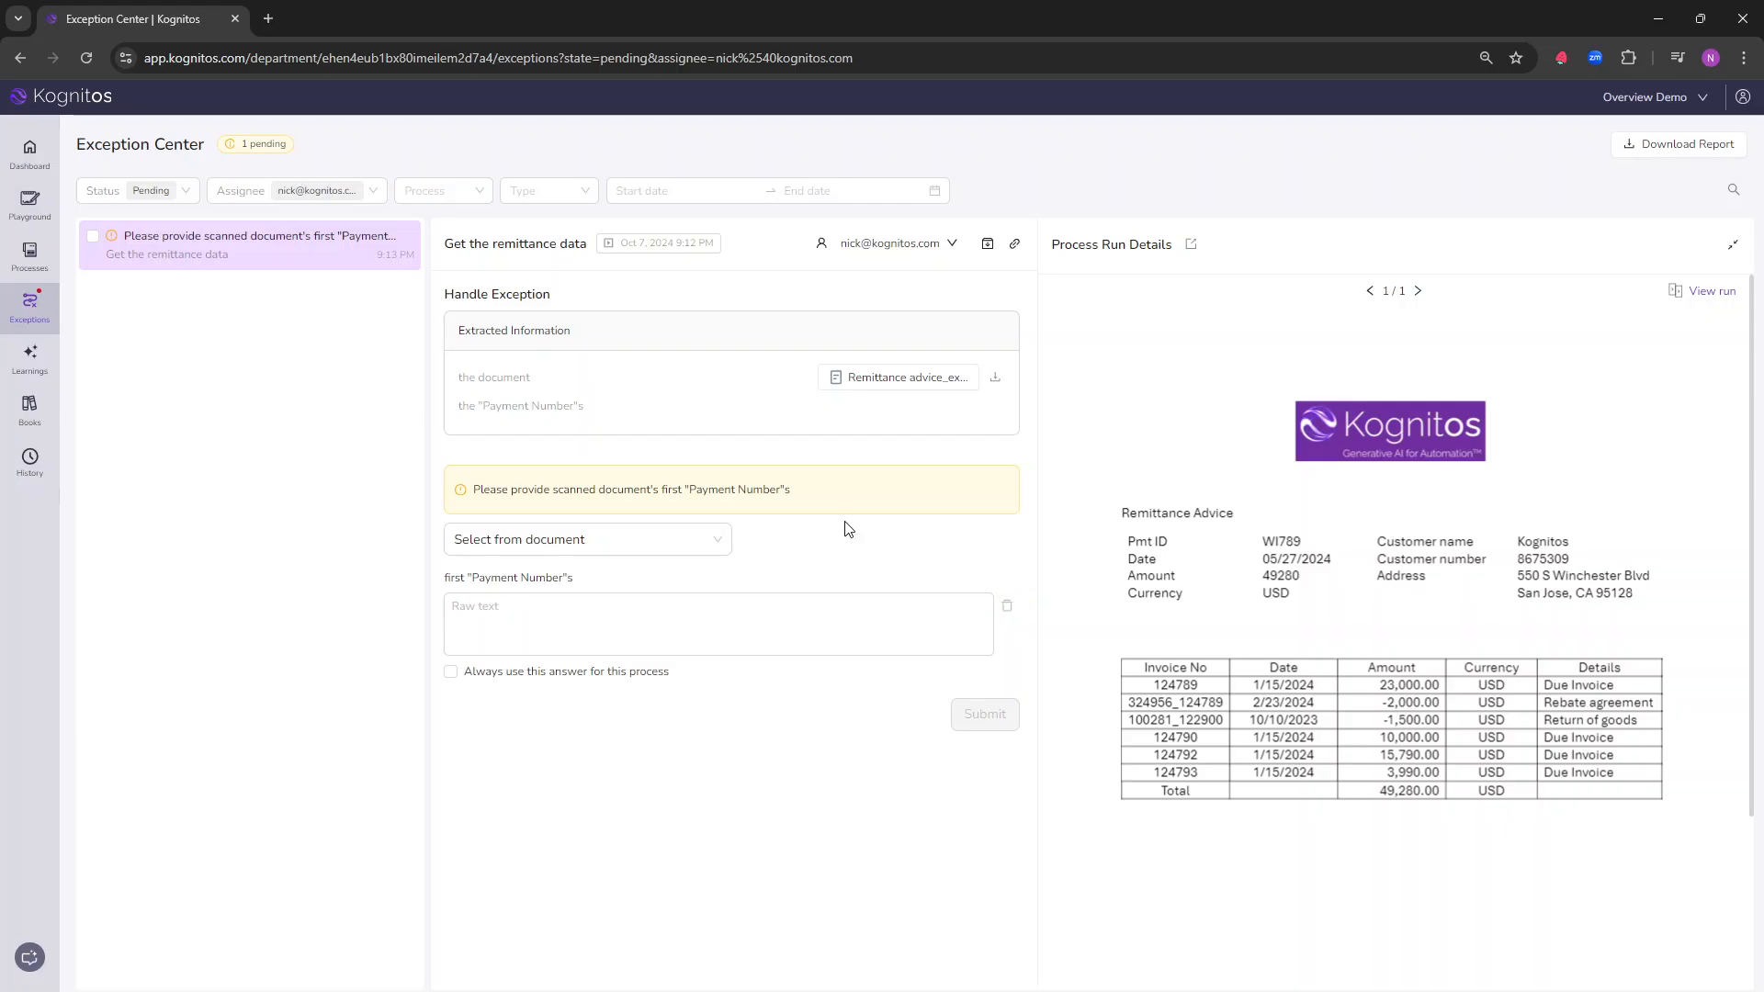
Step: Choose Compute an answer for the exception and write the instruction get the document's first "PMT ID"
click(718, 550)
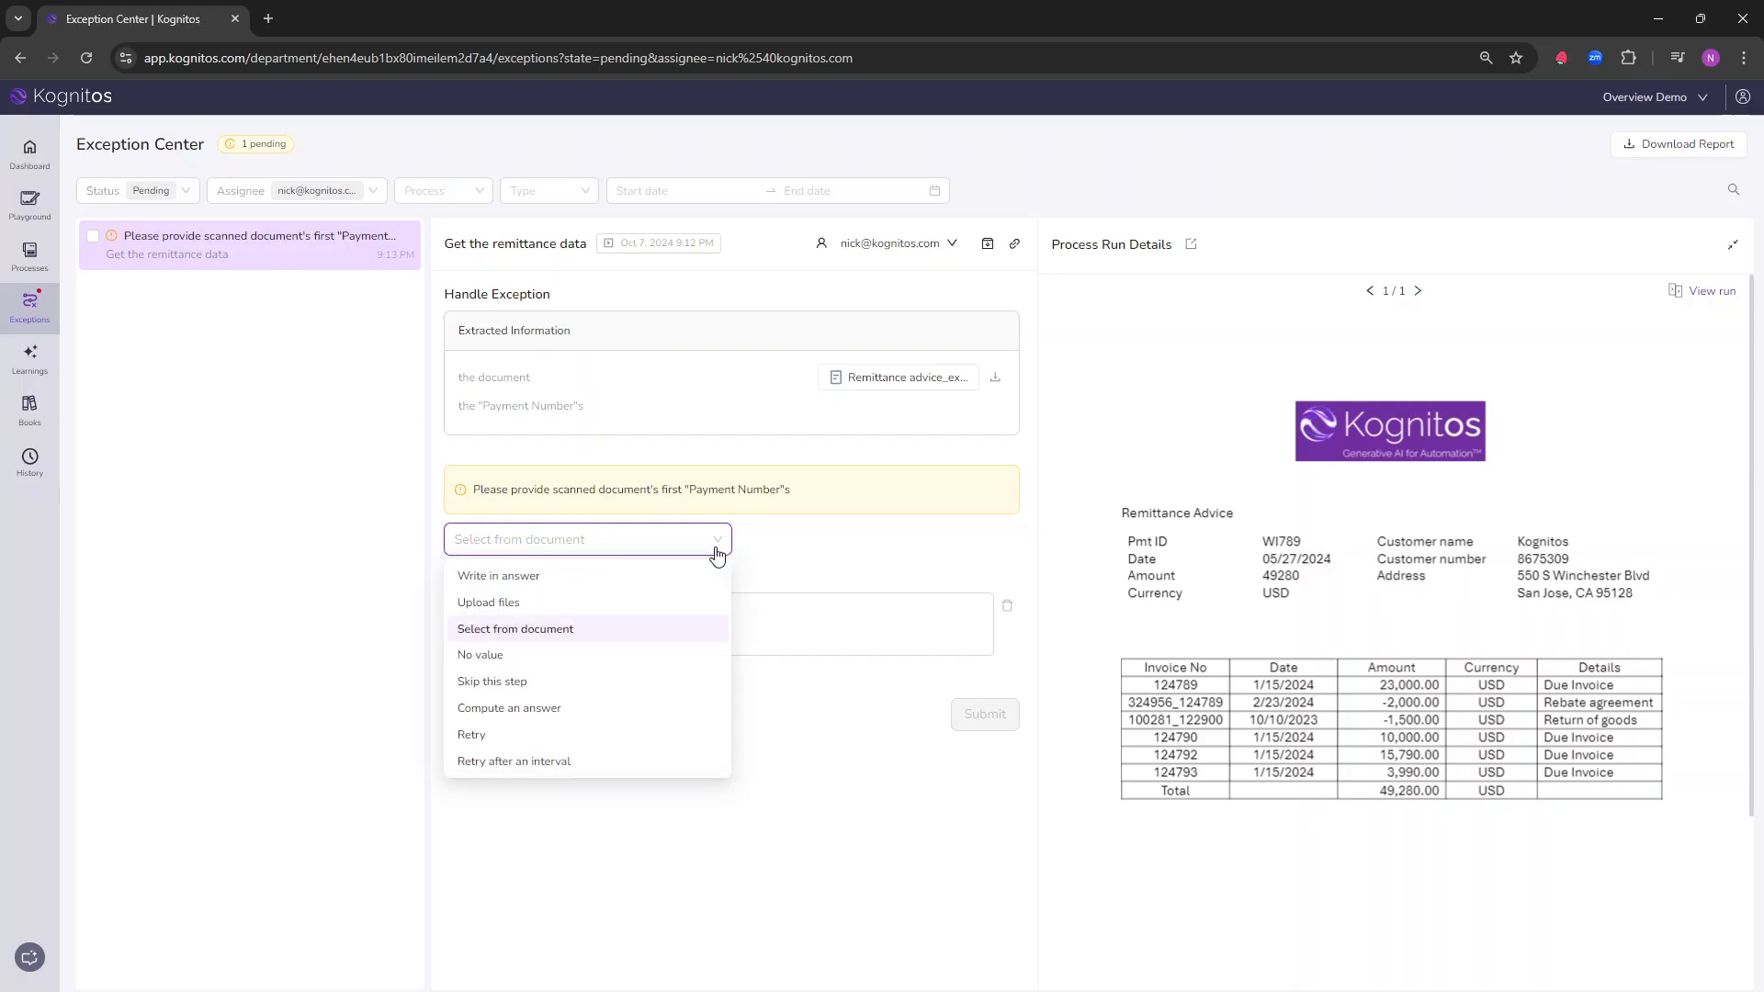
click(499, 710)
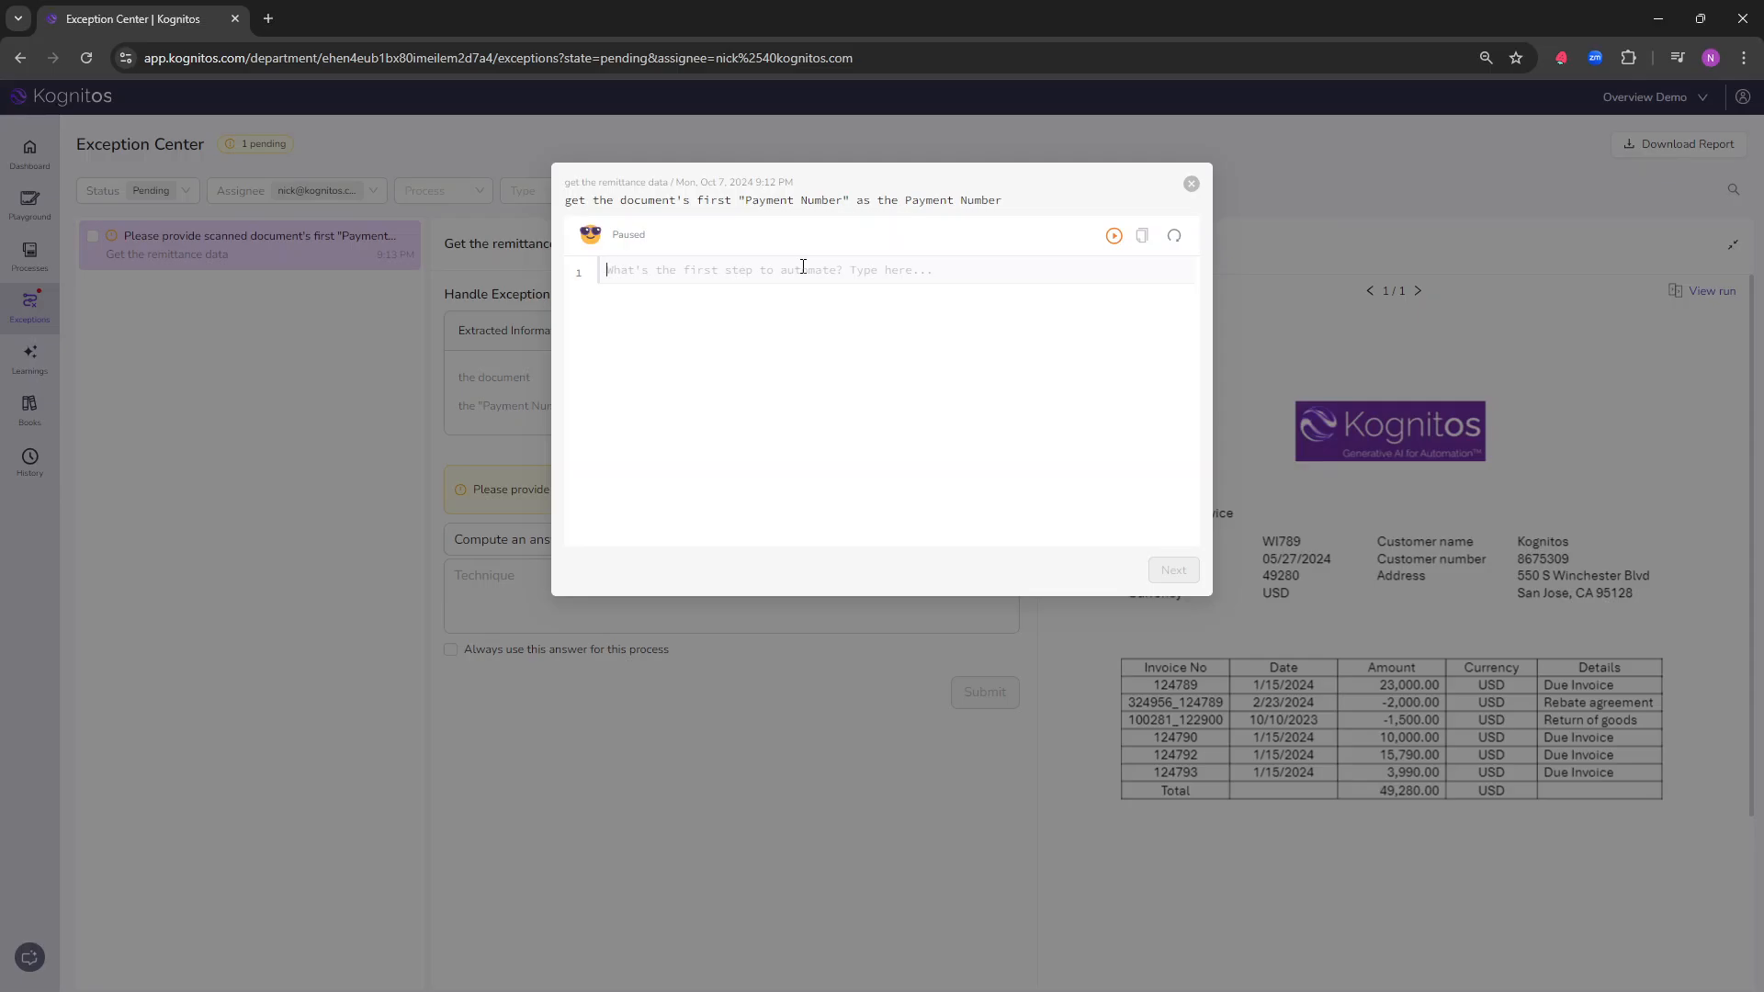
text(get the )
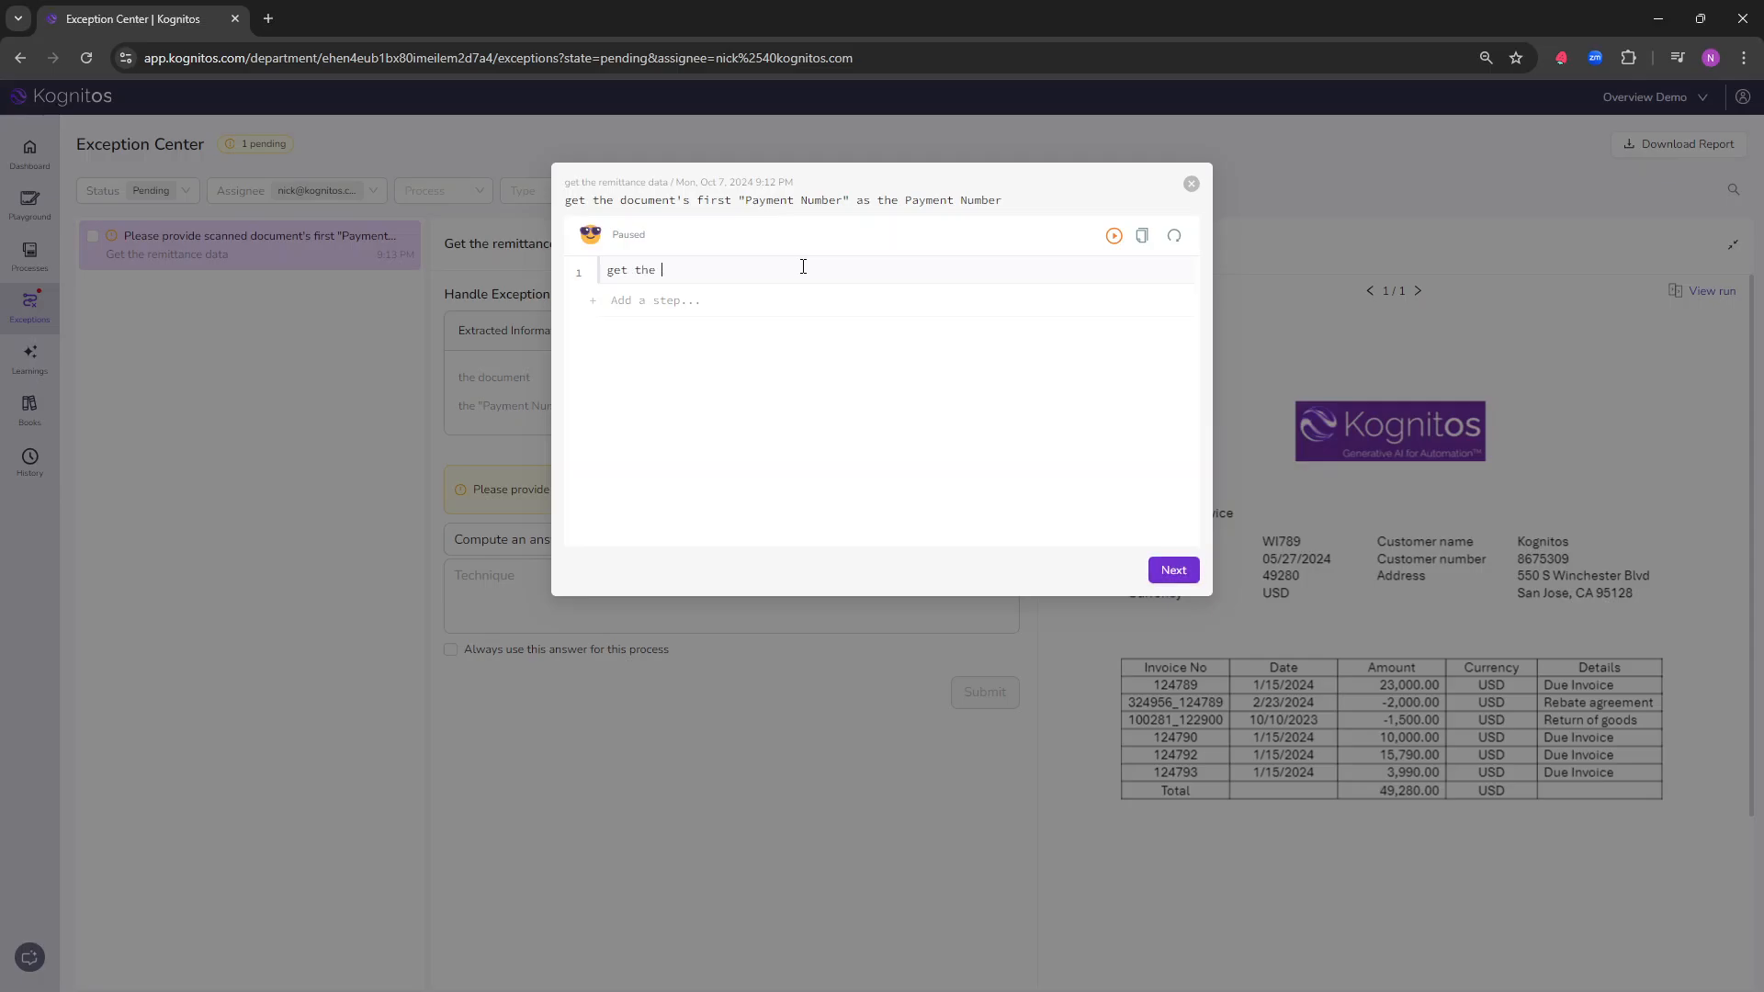
text(docuemnt's)
key(BackSpace)
key(BackSpace)
key(BackSpace)
key(BackSpace)
key(BackSpace)
key(BackSpace)
text(mte)
key(BackSpace)
key(BackSpace)
text(ent)
text(t's first )
text("PM)
text(IOD)
key(BackSpace)
key(BackSpace)
text(D")
Step: Run the "PMT ID" instruction and check the returned value against its highlighted source in Remittance advice_ex2.pdf
click(1114, 236)
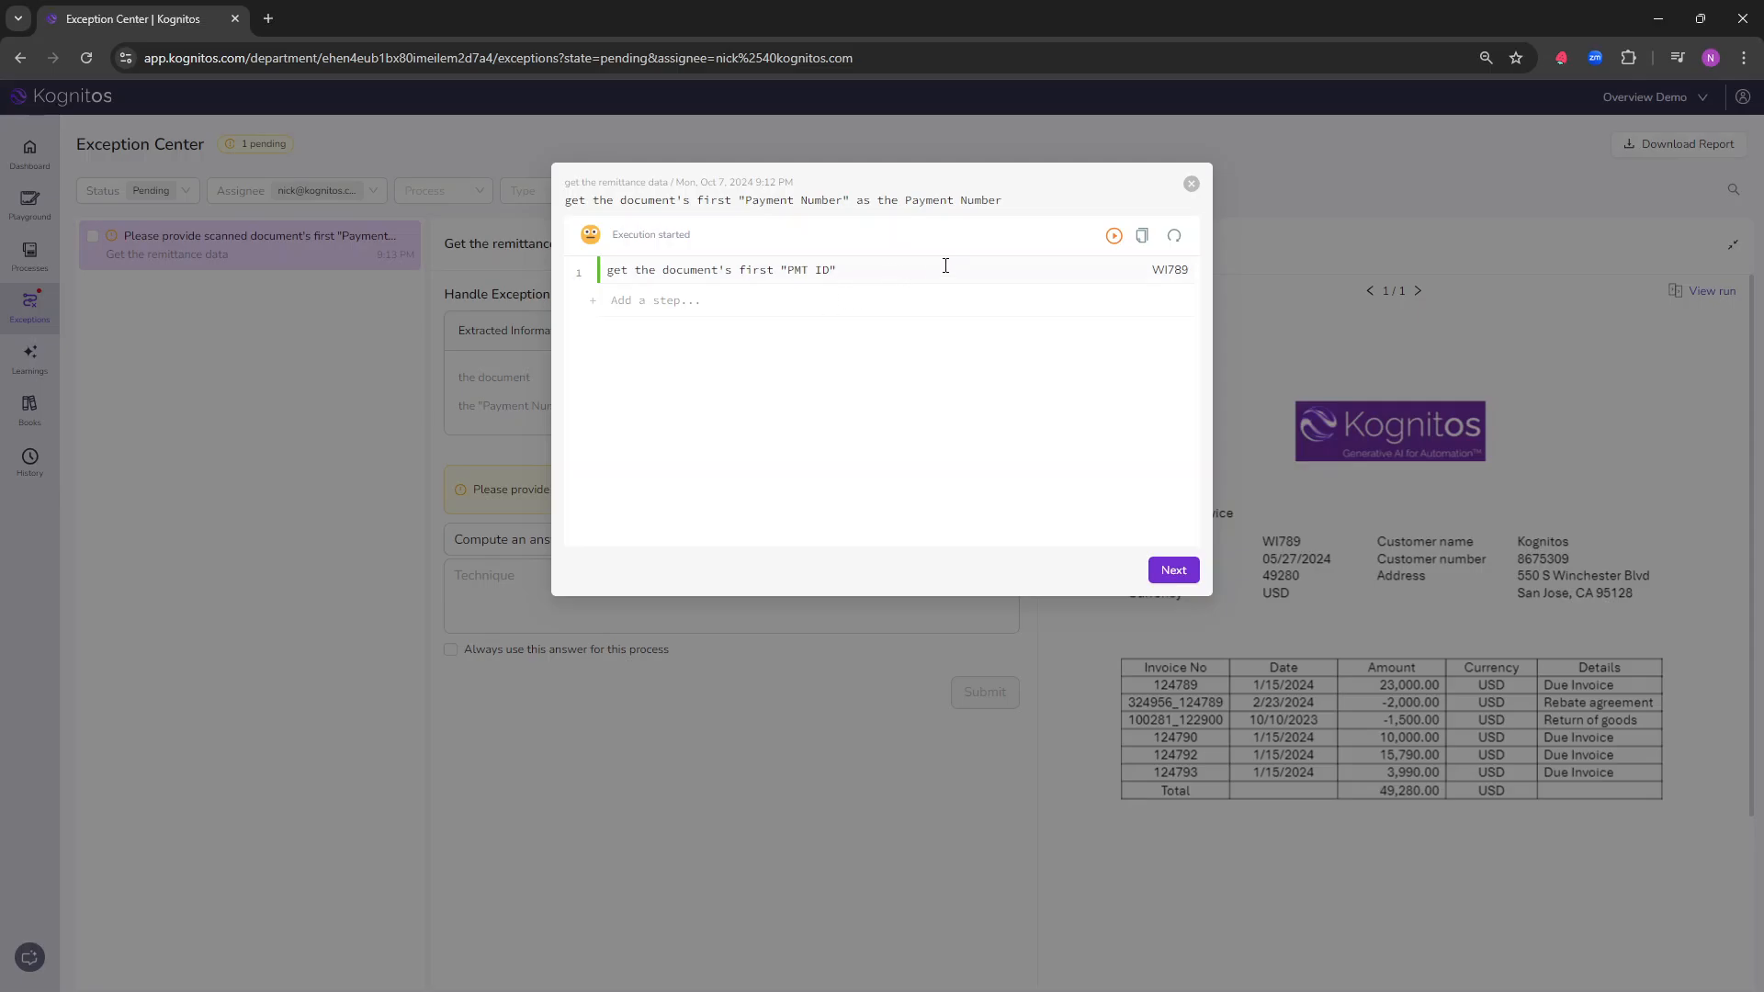
click(1168, 270)
click(632, 292)
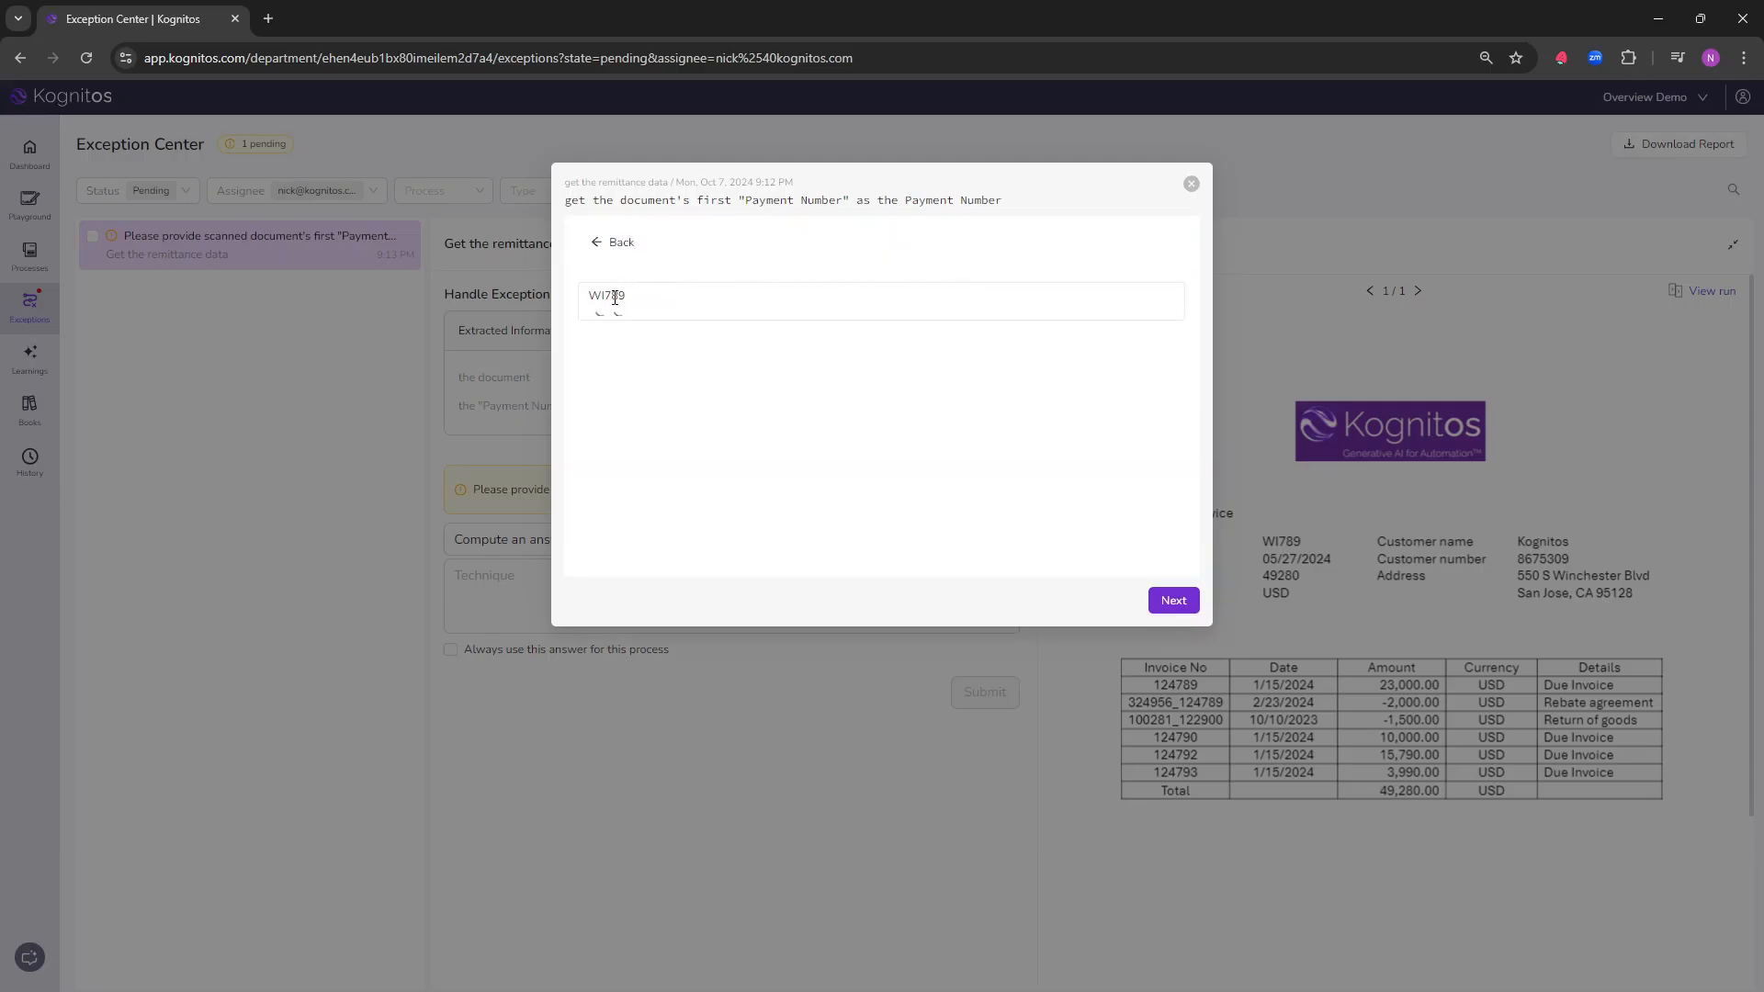
text(Pmt ID WI789)
click(717, 325)
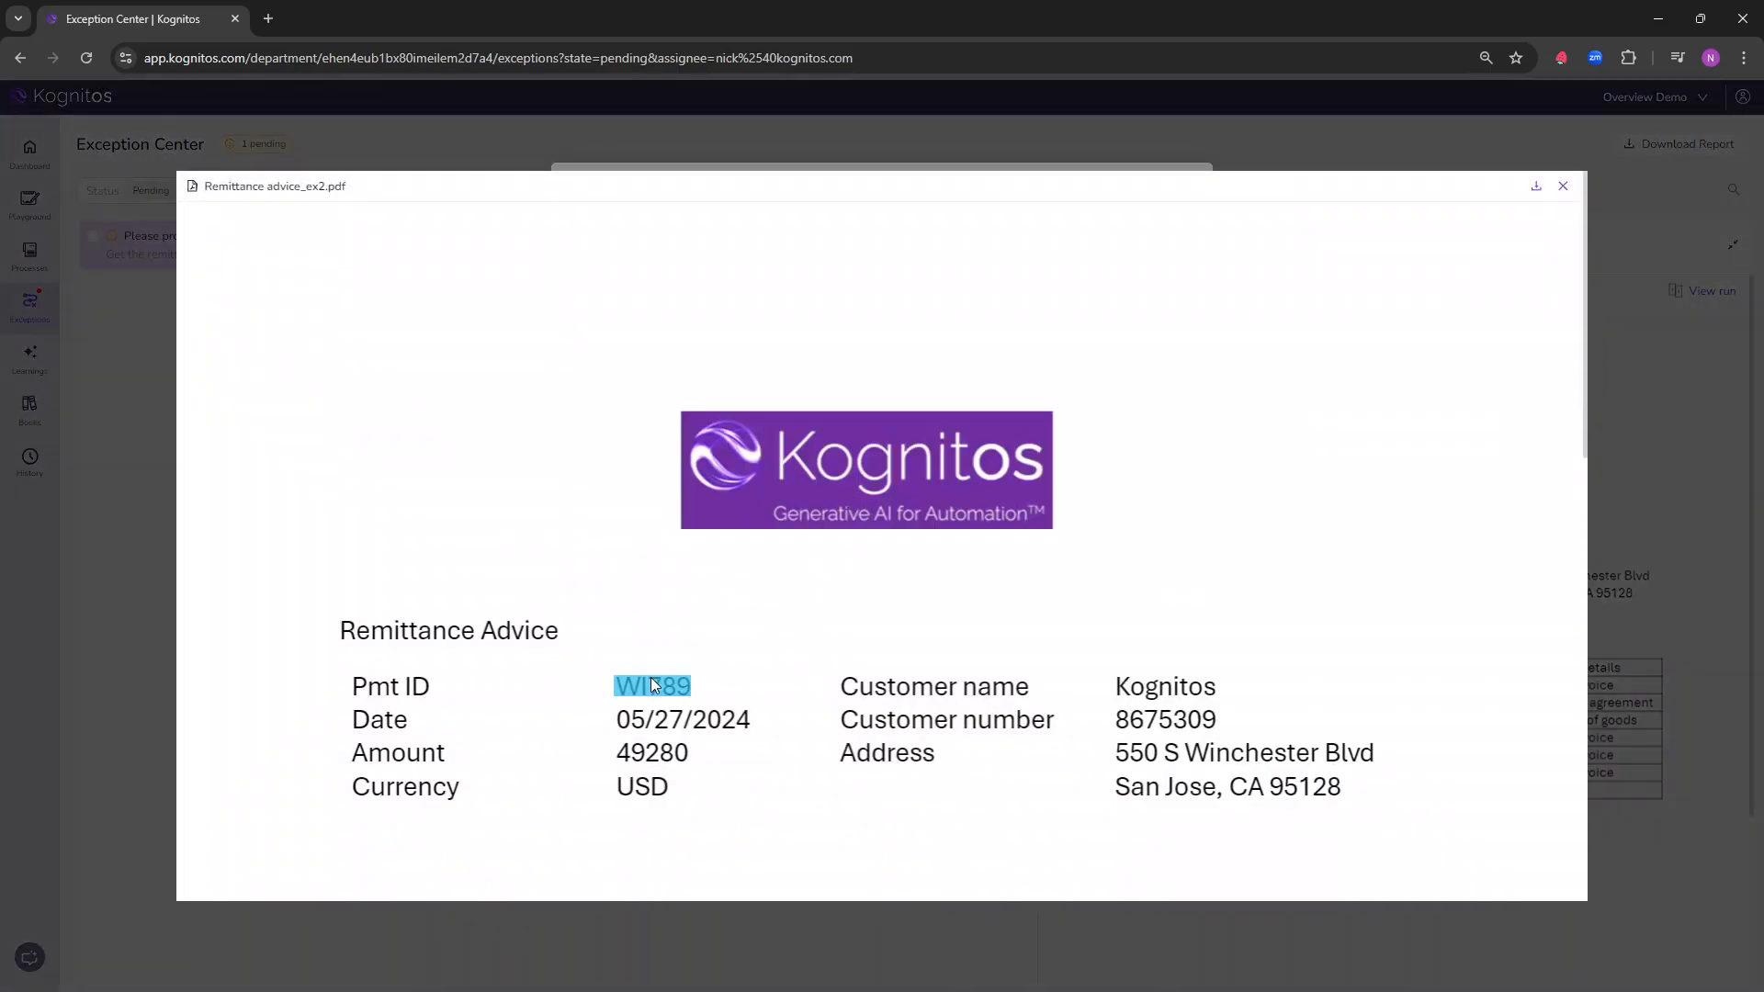
click(1563, 185)
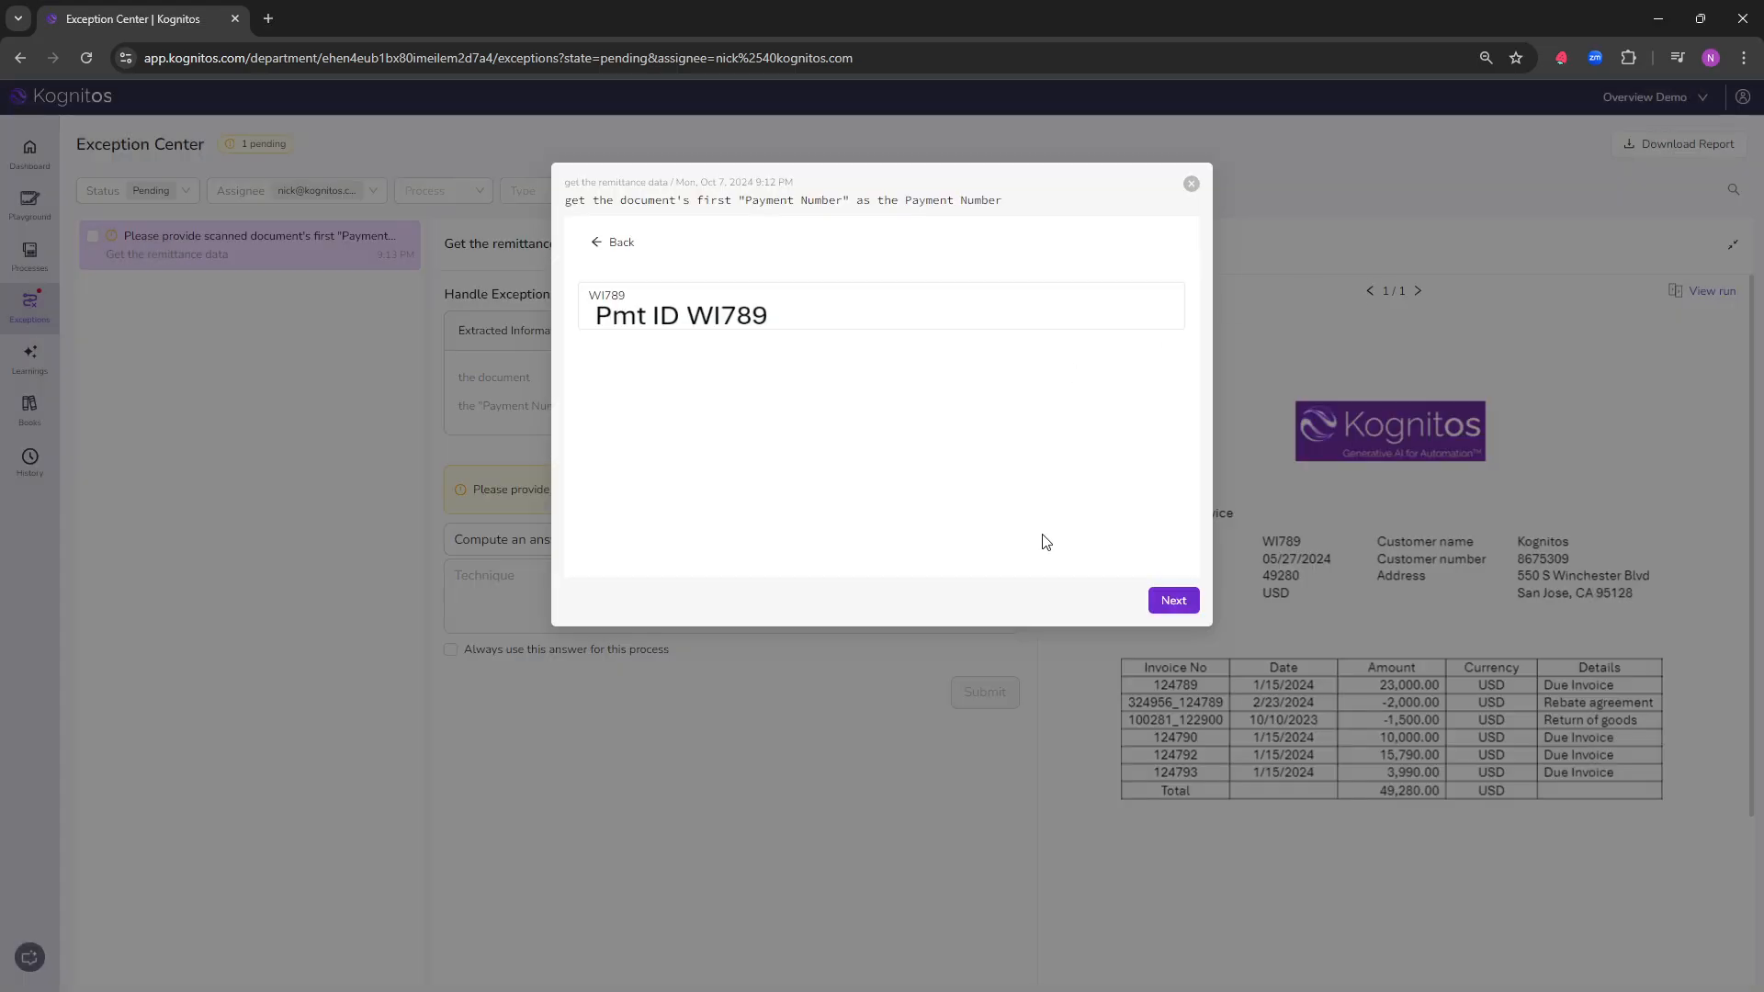
Step: Use this method as the exception's answer, always apply it to this process in both Draft and Published Mode, and submit it
click(1173, 600)
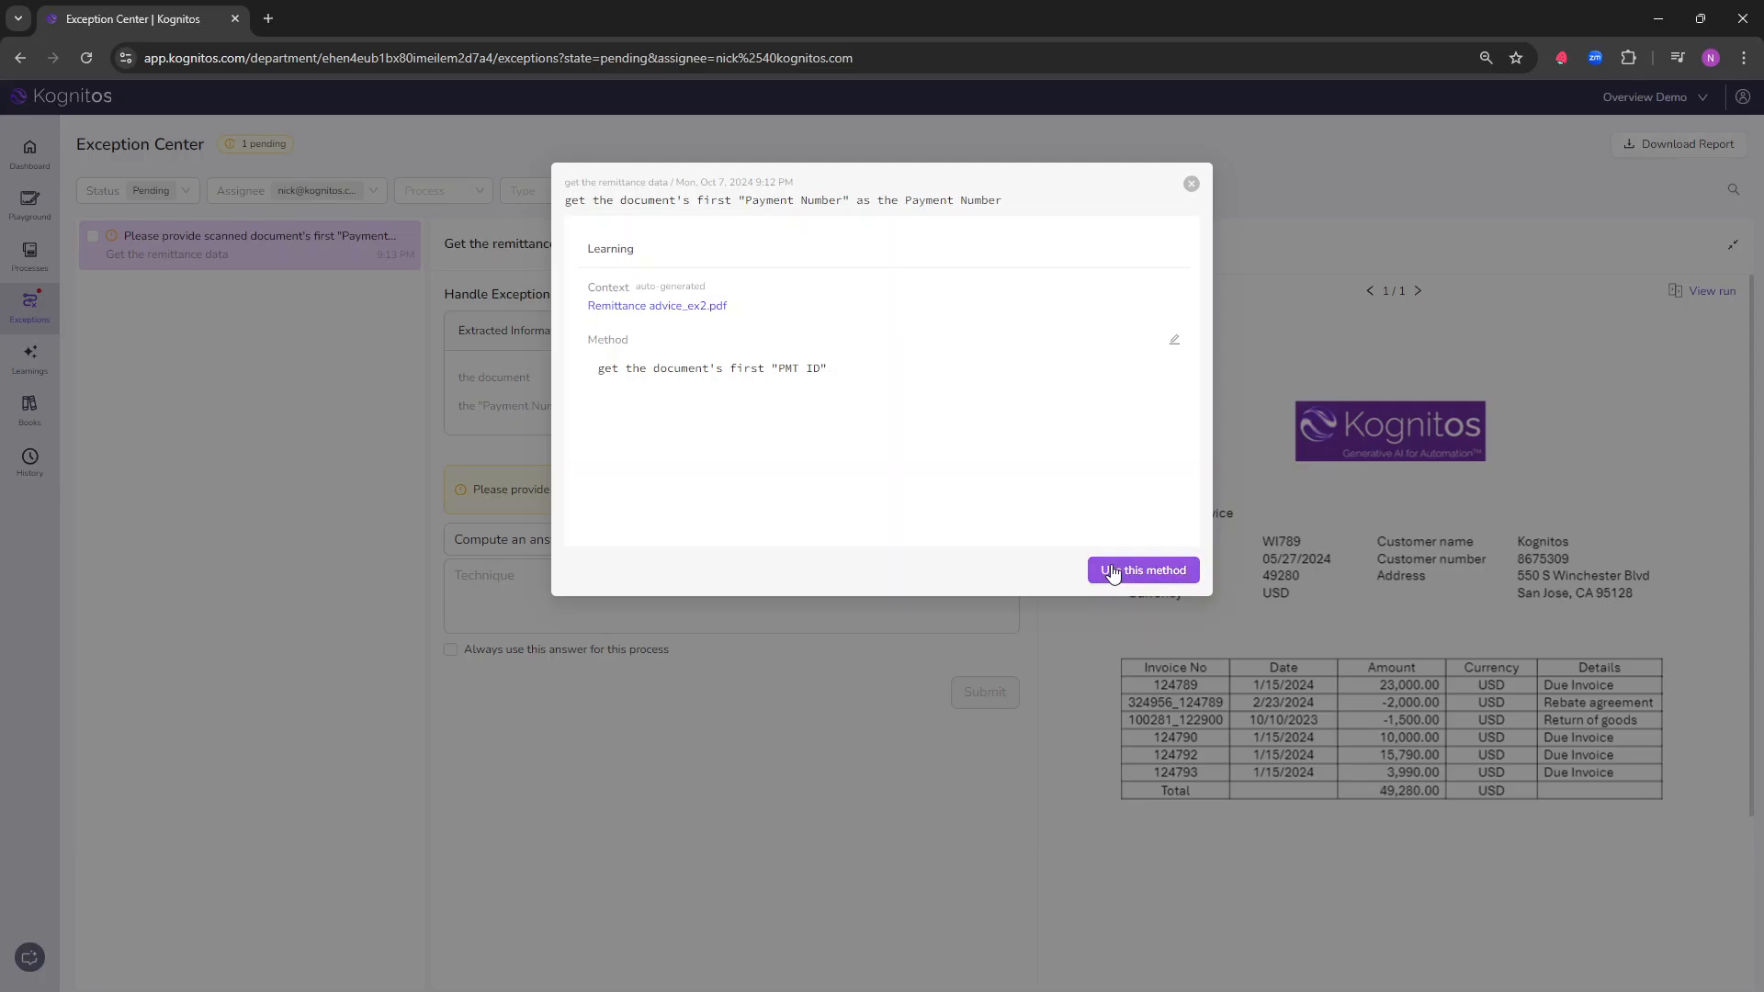
click(1113, 573)
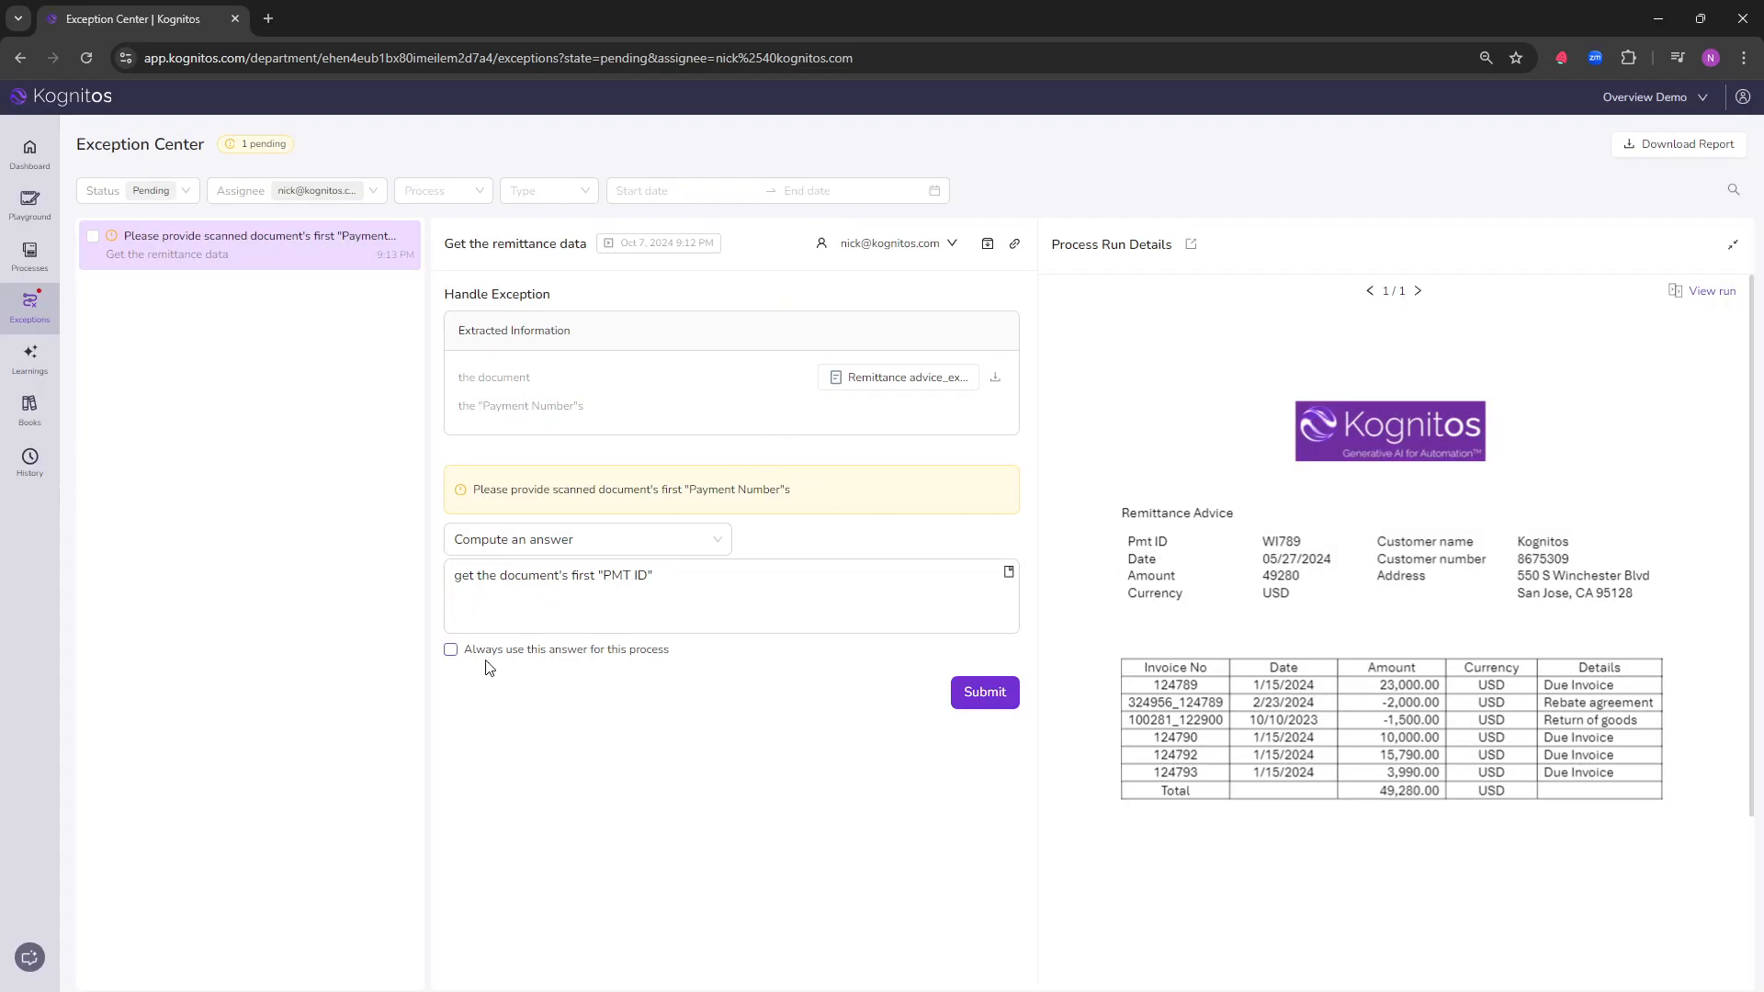
click(449, 651)
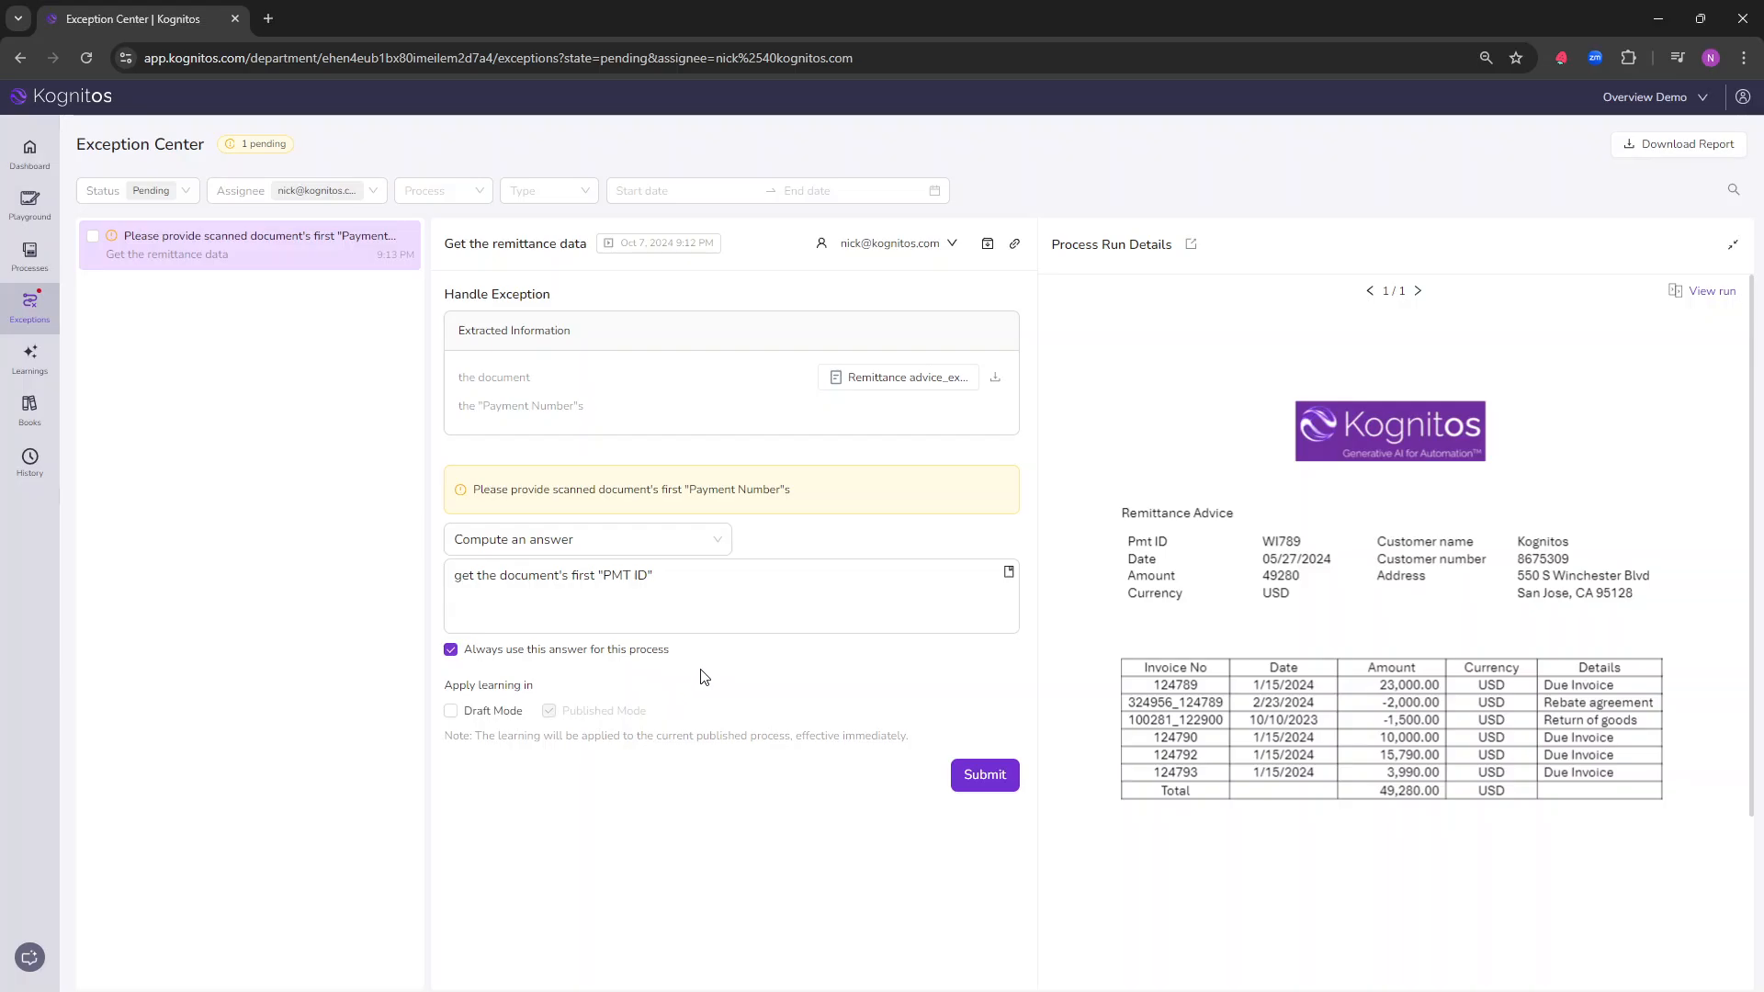
click(450, 712)
click(1006, 779)
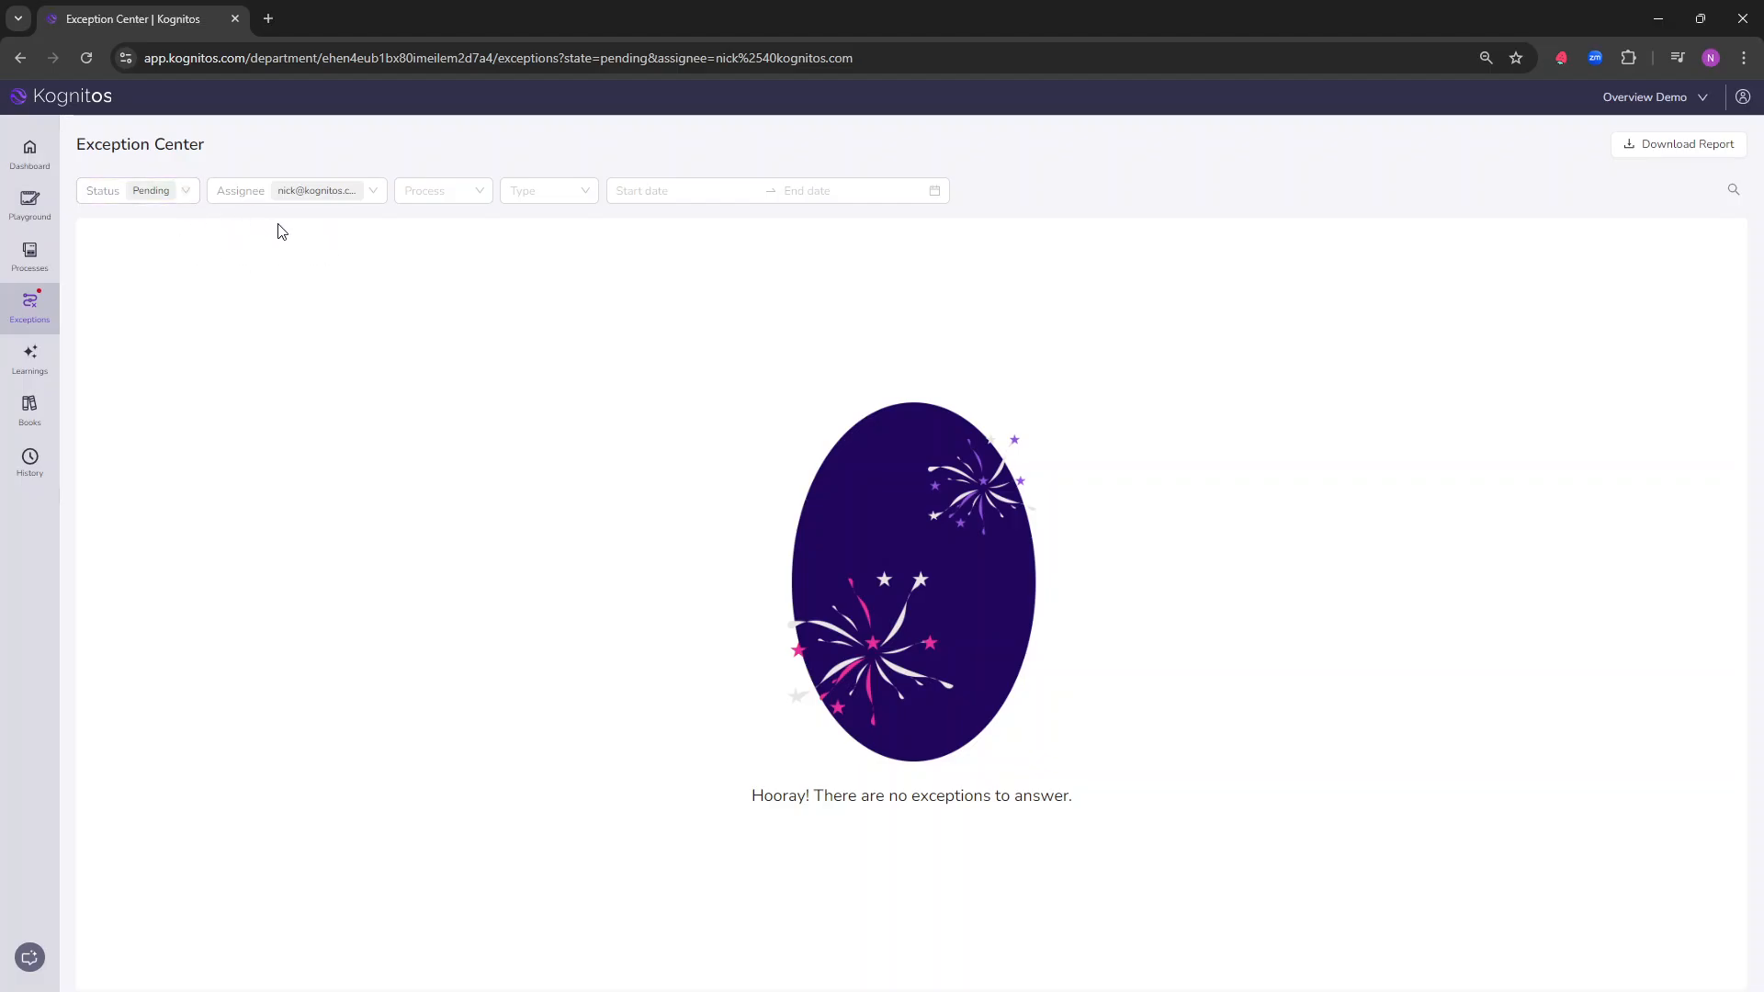
Step: Clear the Assignee and Status filters in the Exception Center
click(373, 190)
click(186, 191)
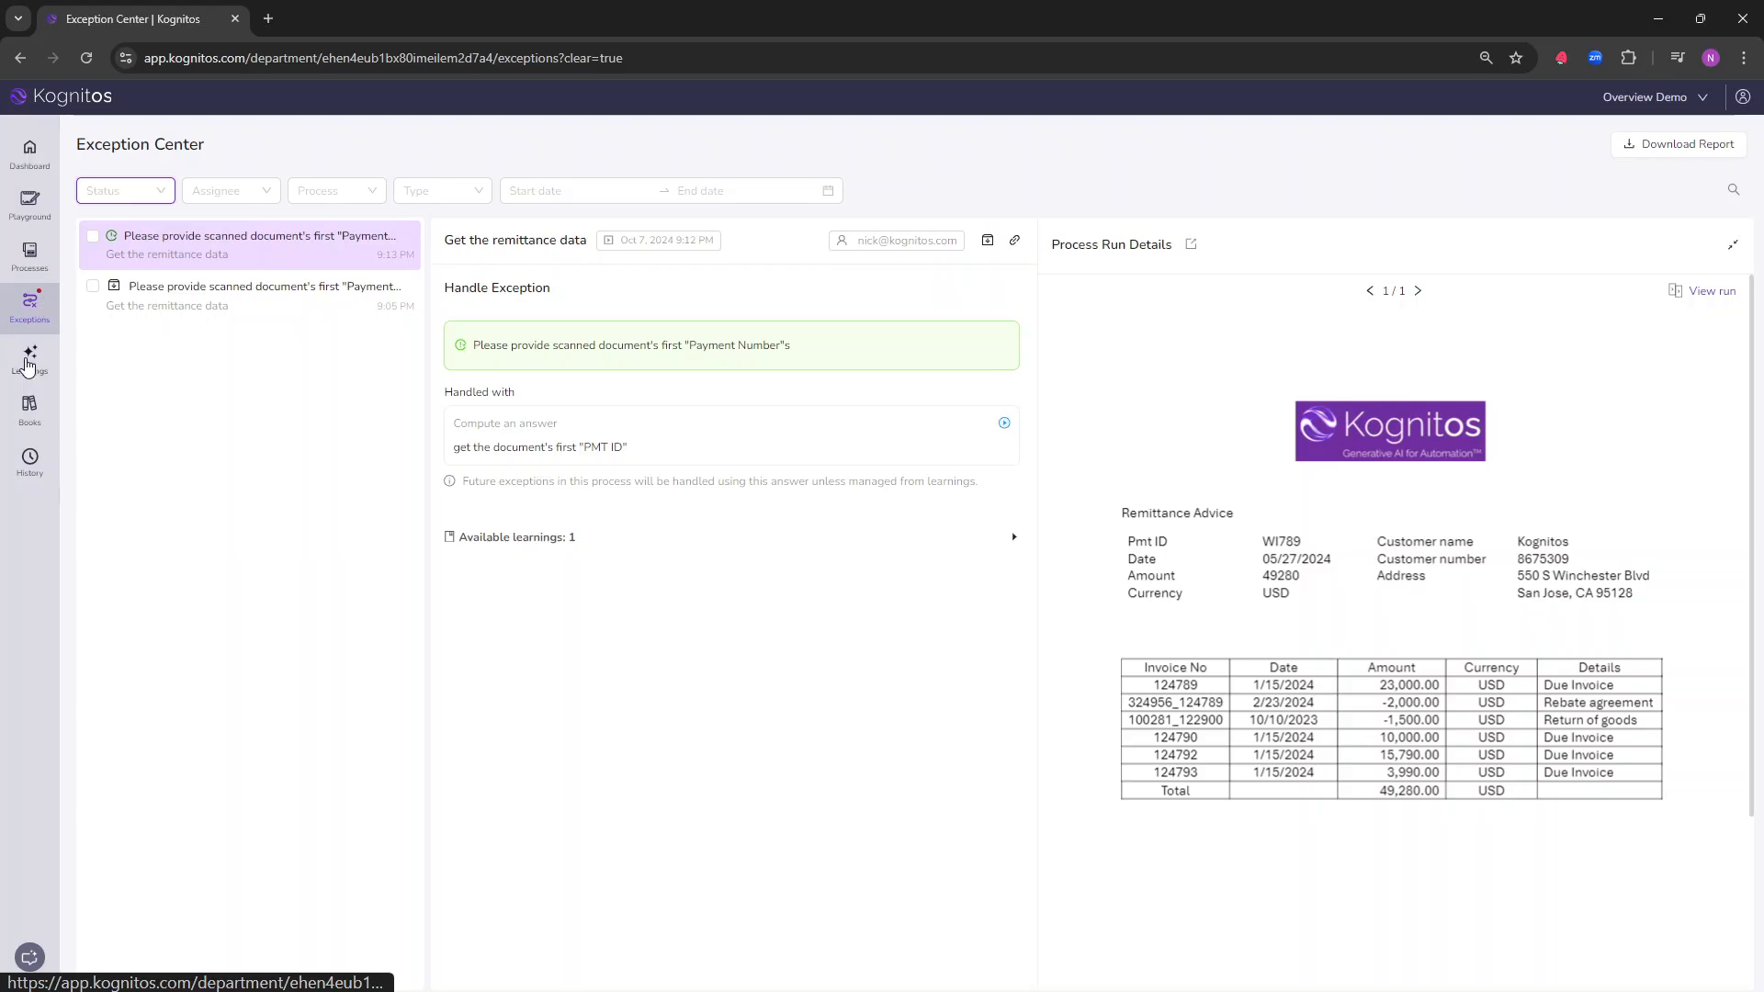
Step: Open the department's learnings and review the Payment Number learning's process, command line, learnt method and answer type
click(28, 364)
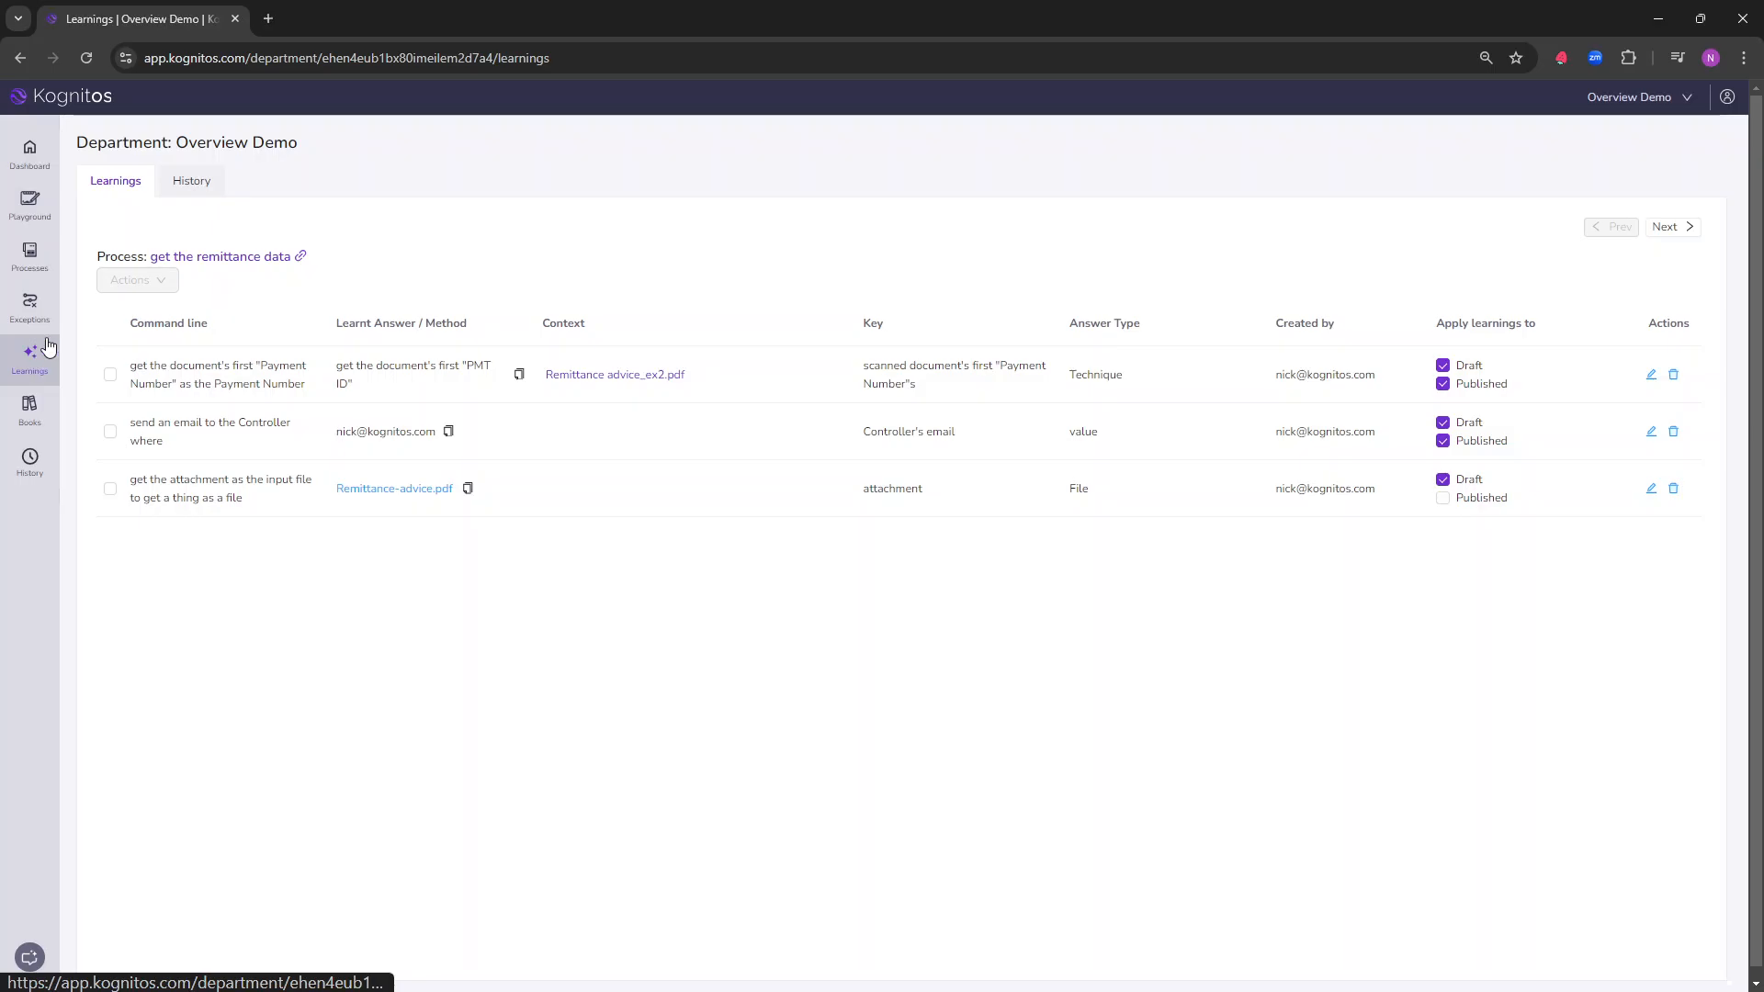
drag(150, 257, 292, 250)
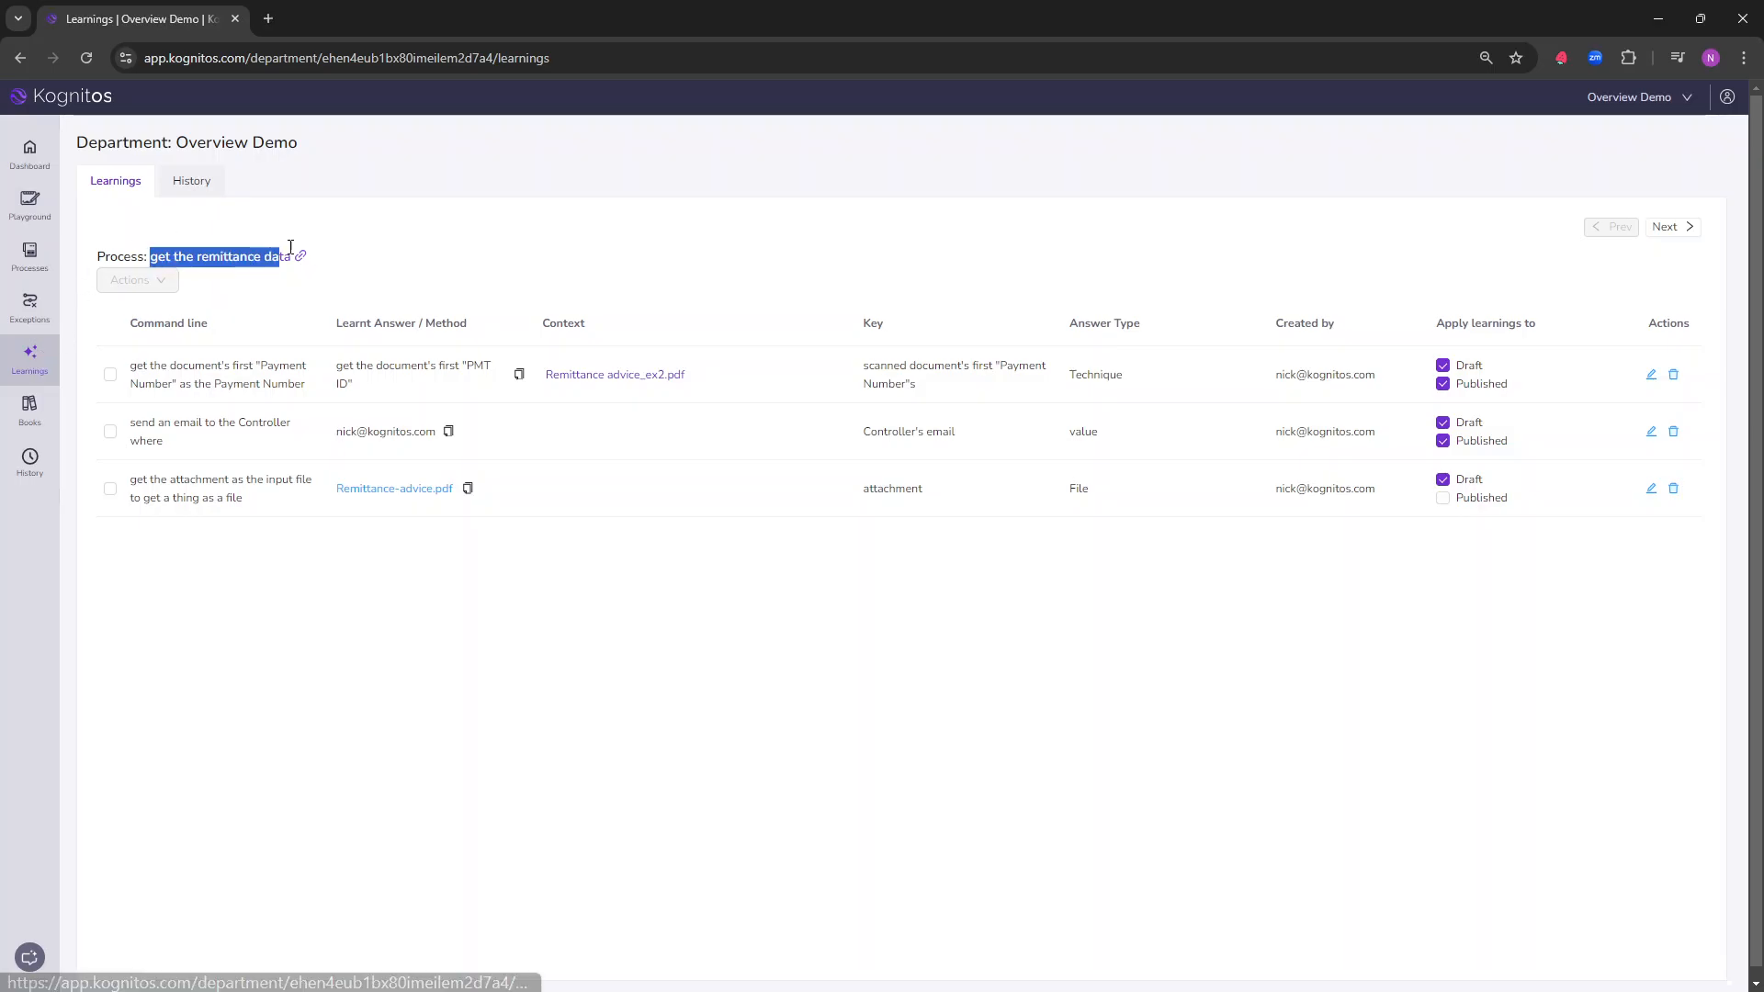
click(359, 254)
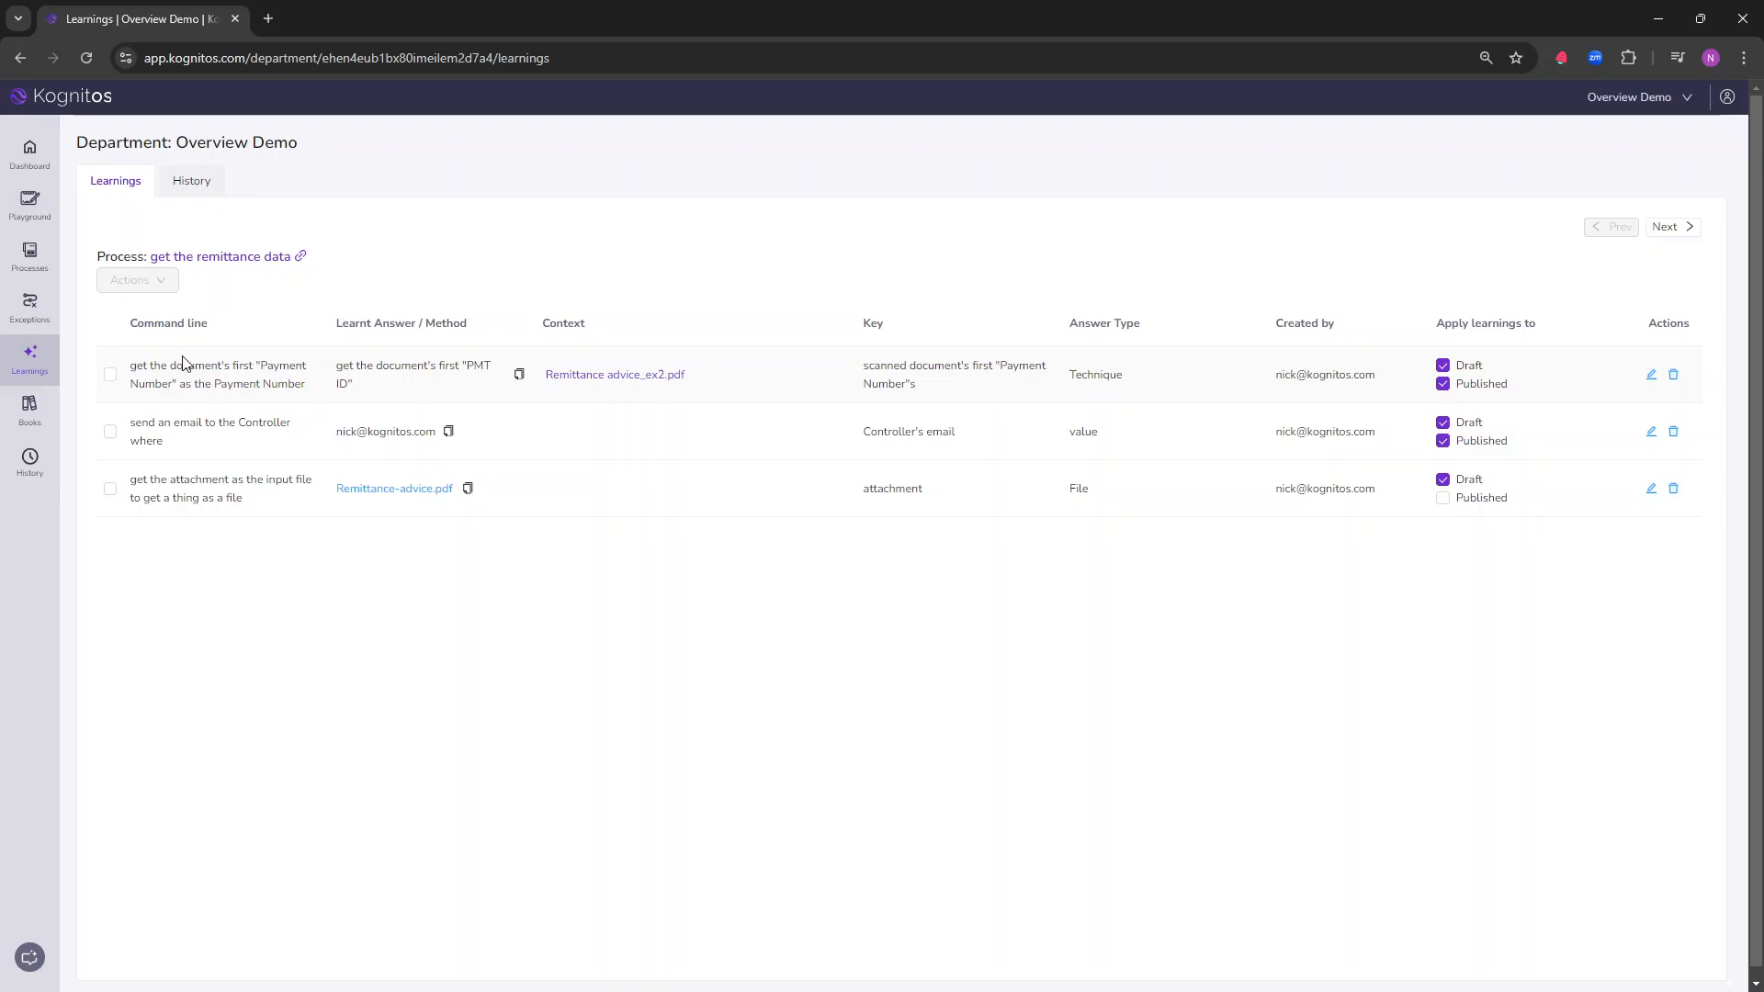
drag(183, 365, 306, 391)
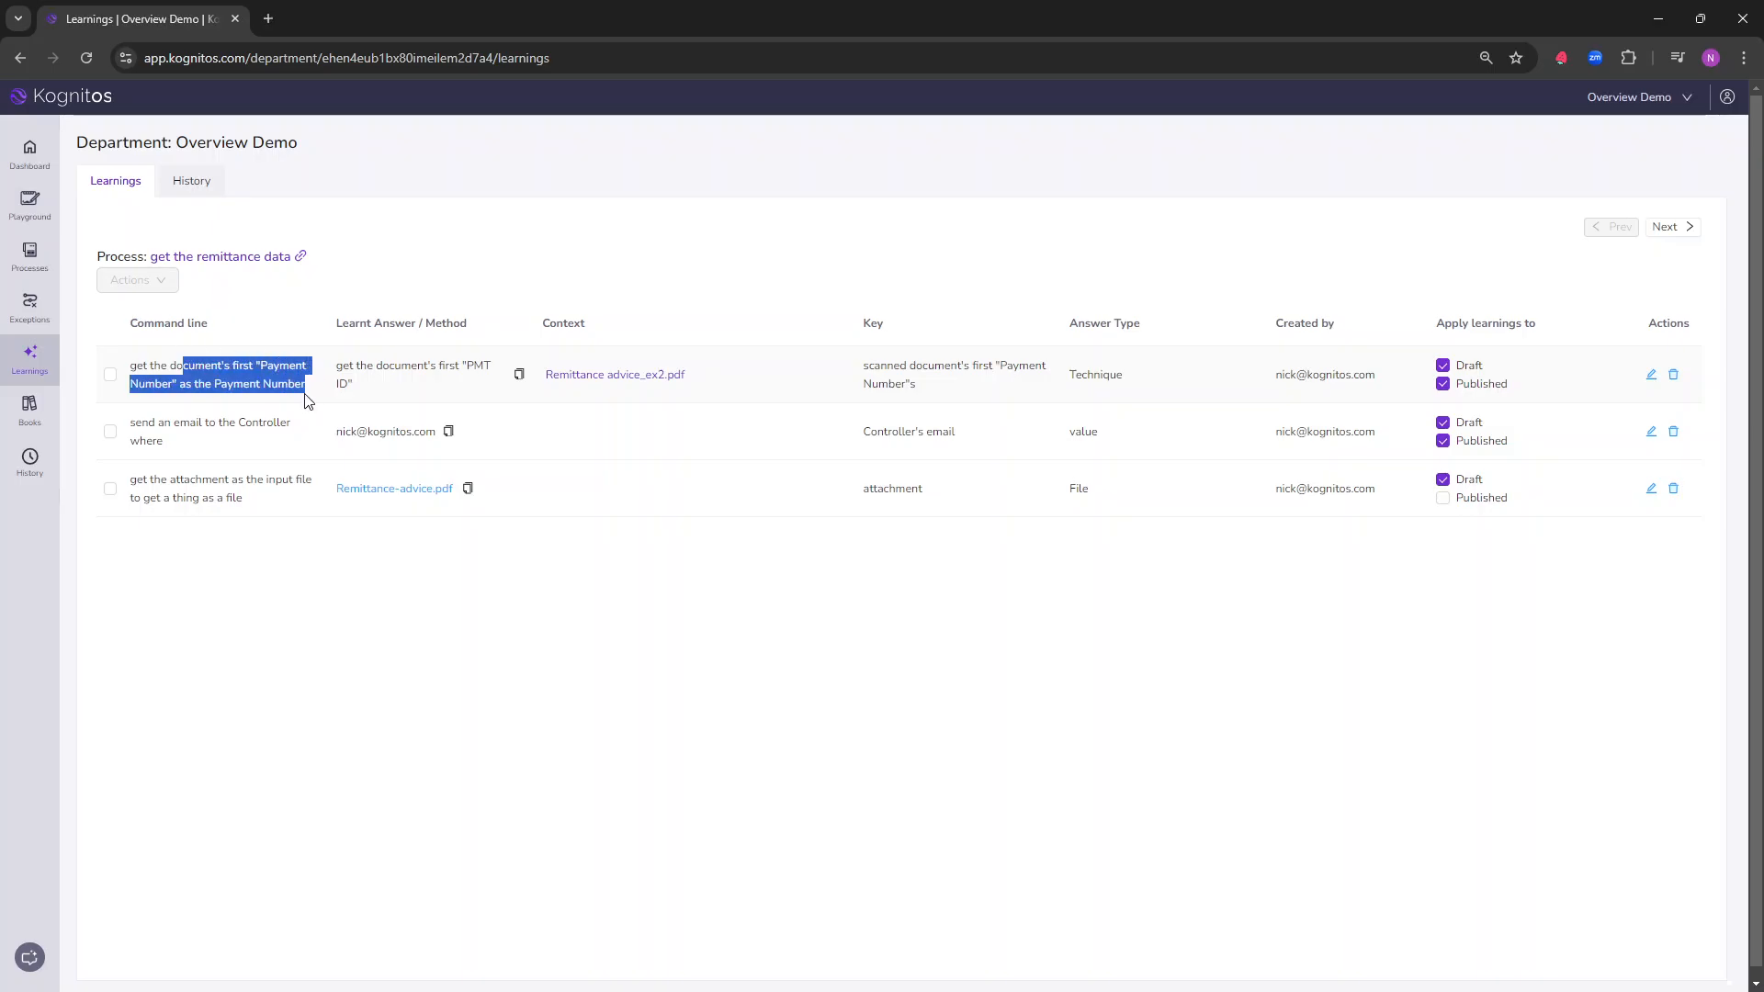
click(141, 358)
drag(138, 364, 484, 386)
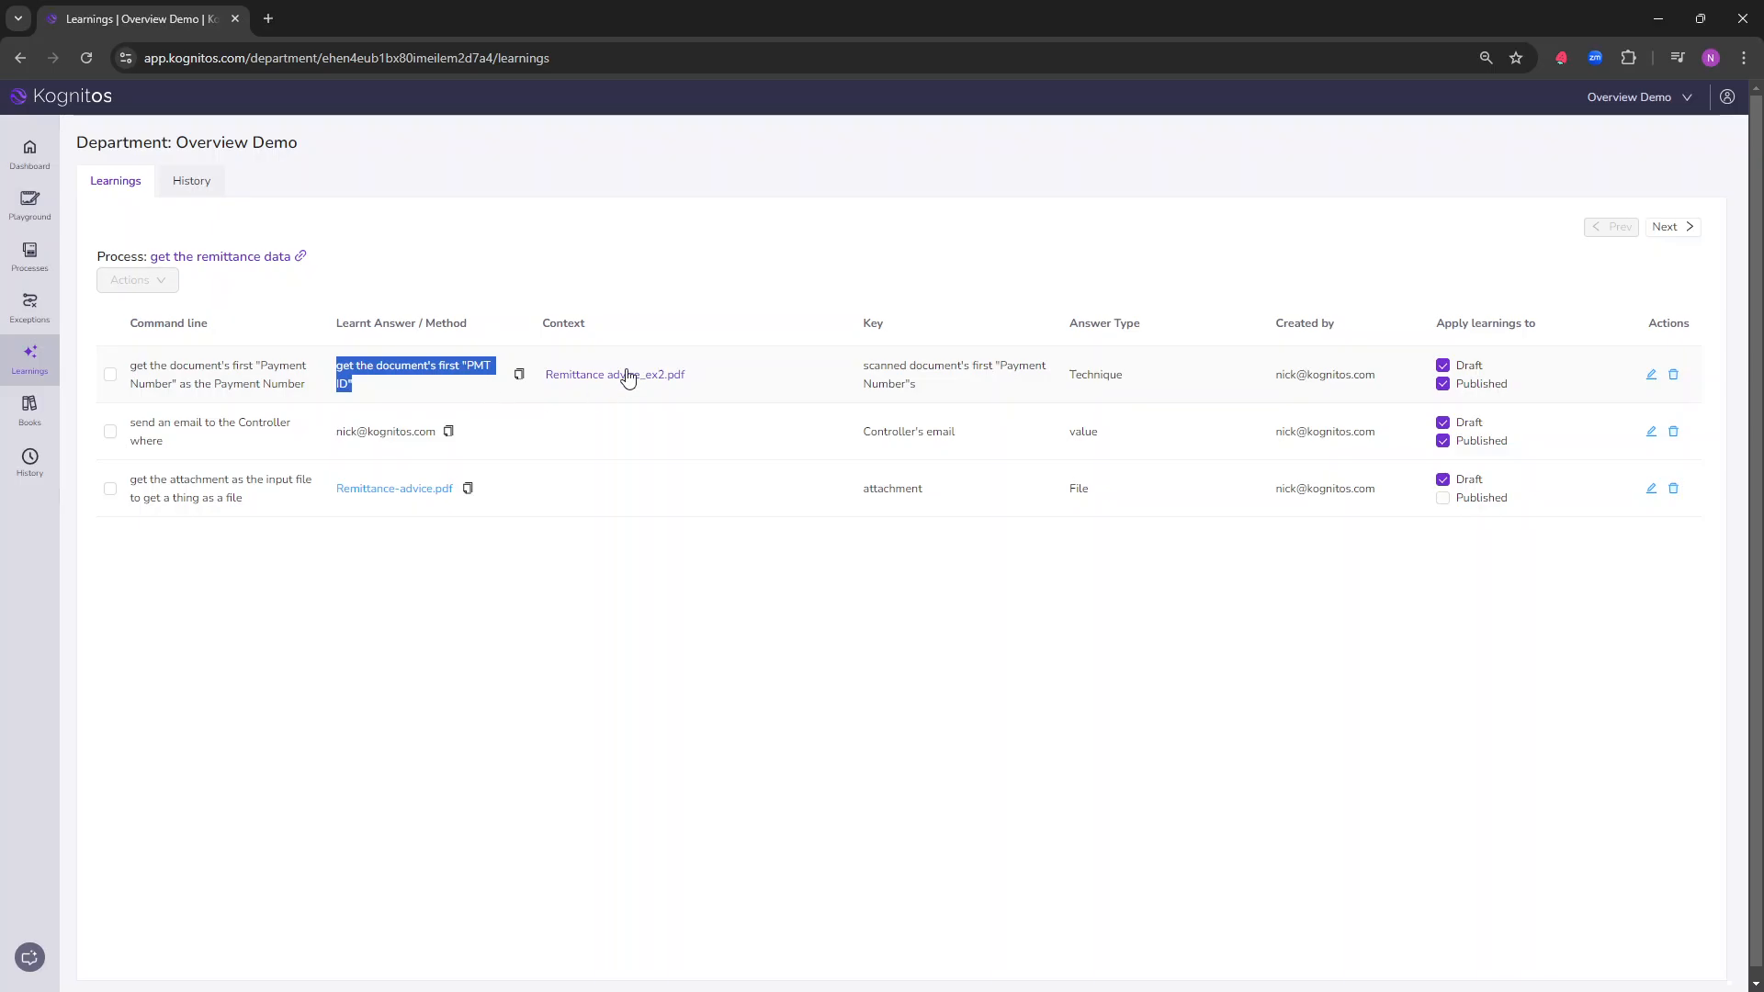
drag(1076, 375, 1156, 382)
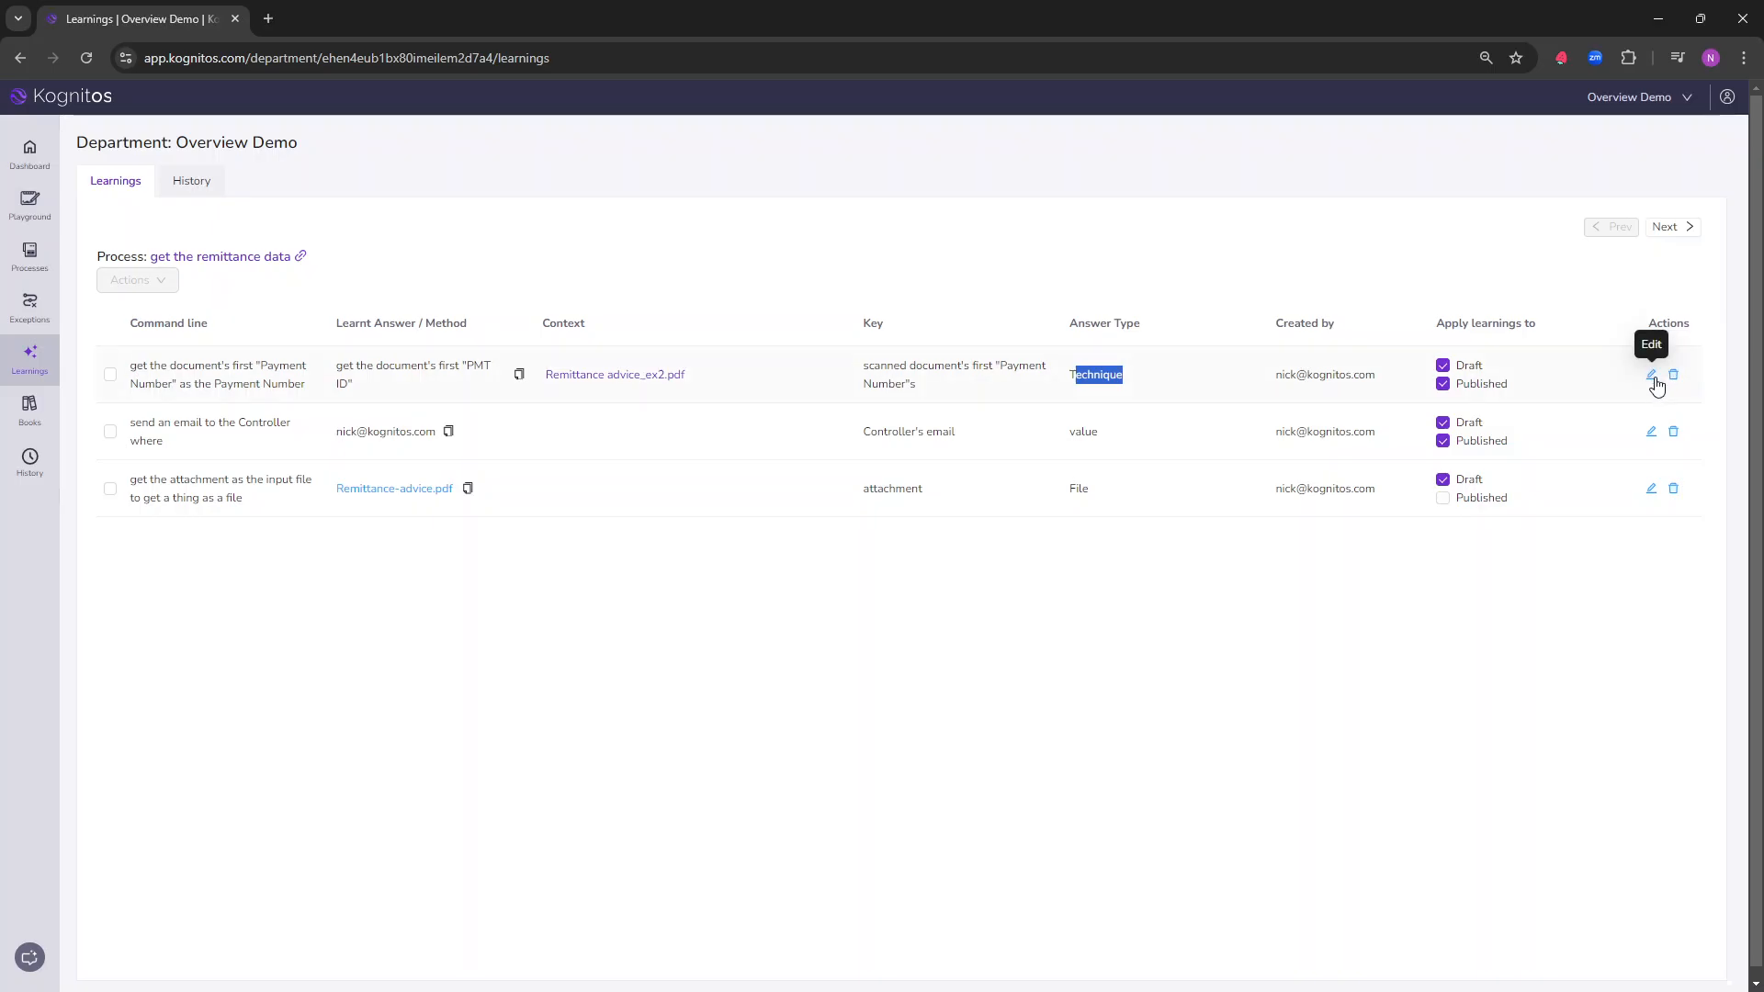
Step: Stop applying the Payment Number learning to Draft and apply it to Draft again
click(1442, 366)
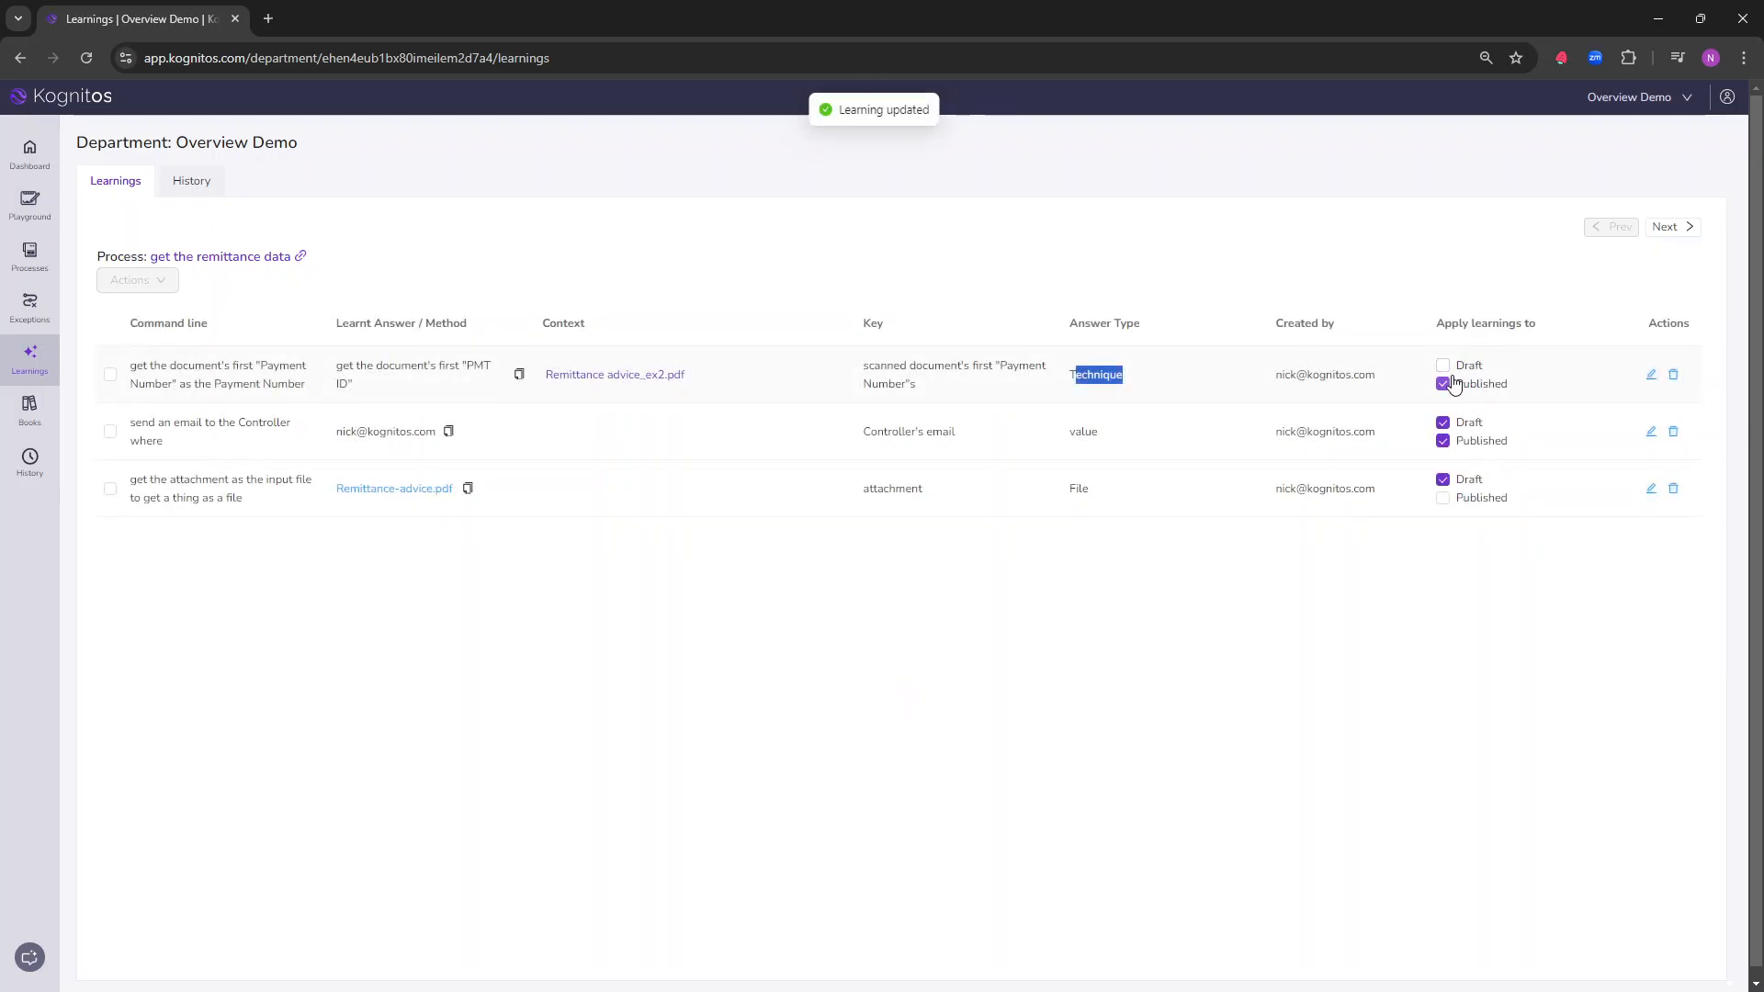
click(1448, 366)
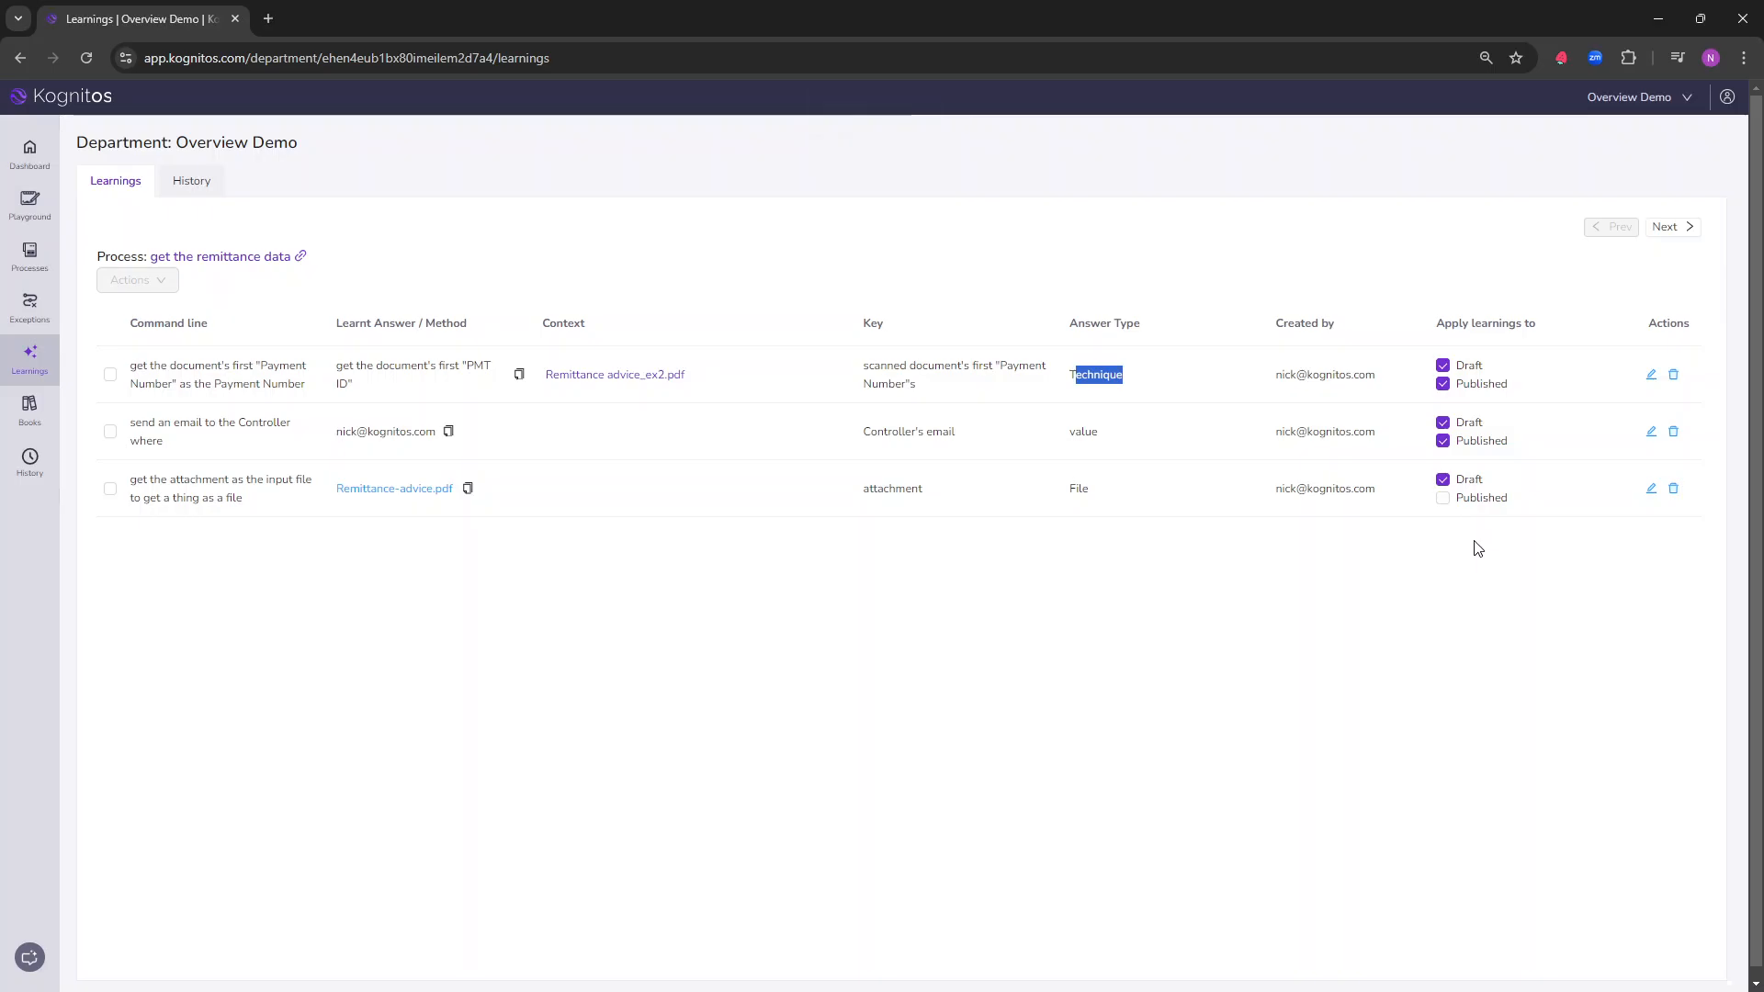
click(1329, 609)
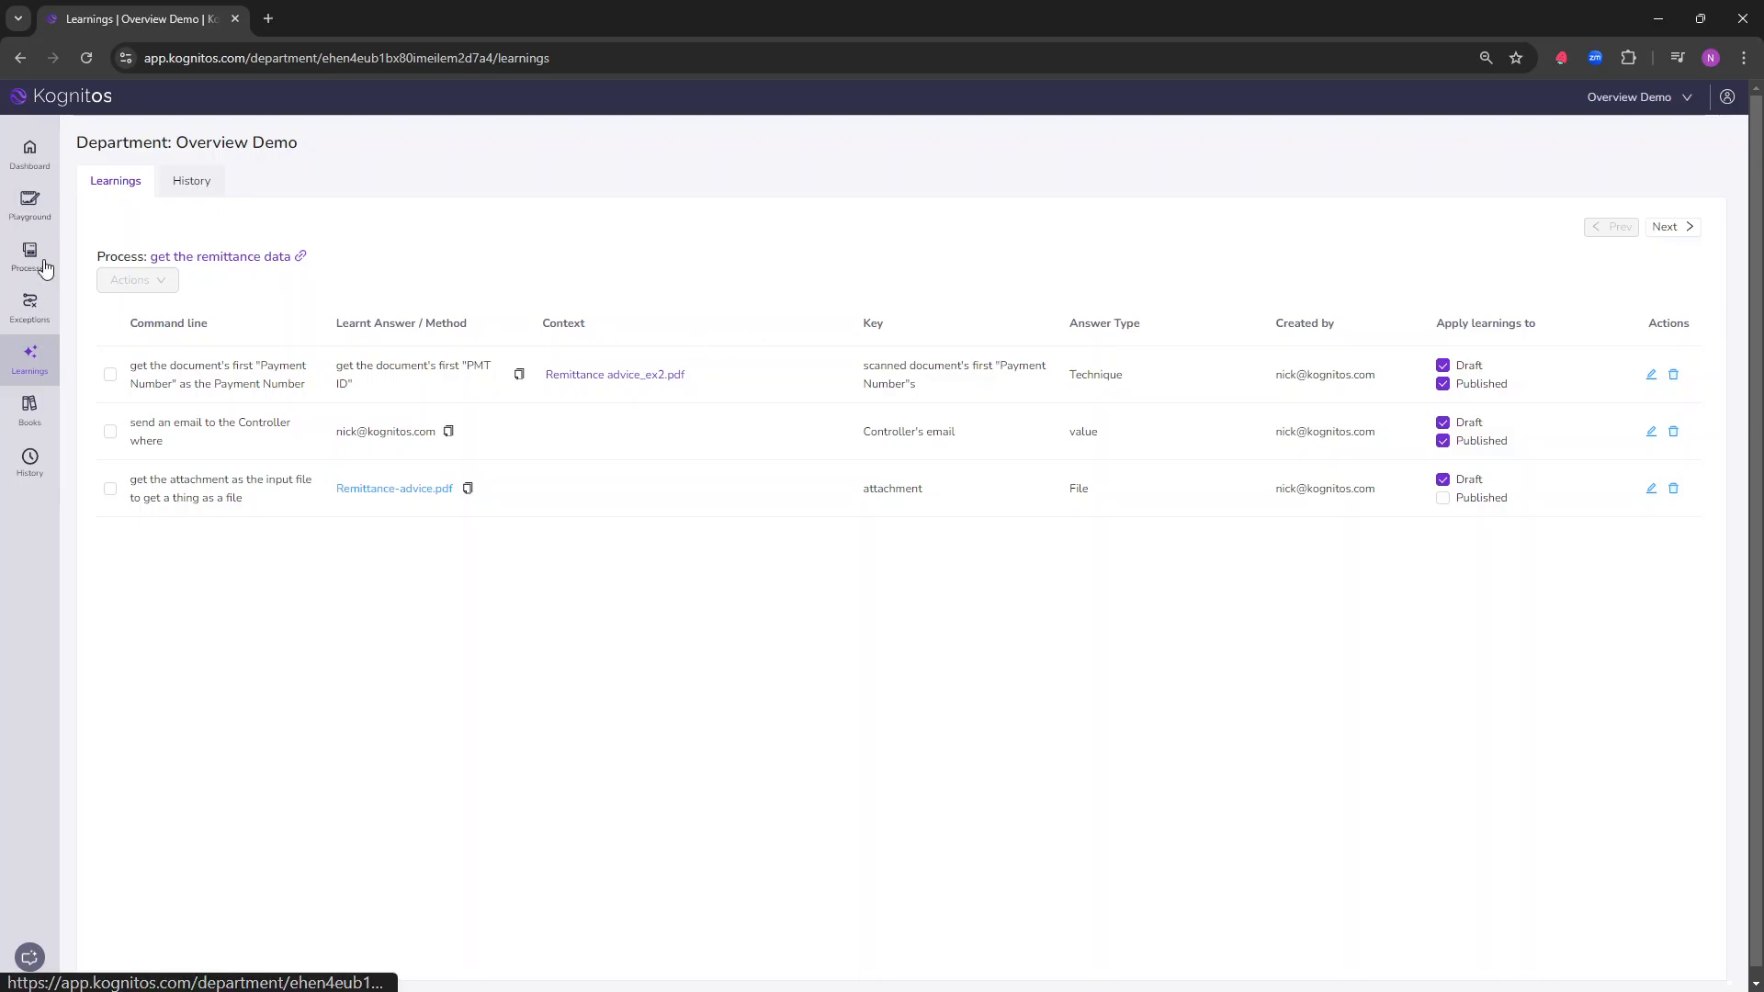
Step: Open the "to get the remittance data" playground, insert a blank line below the first comment and rerun the process
click(39, 209)
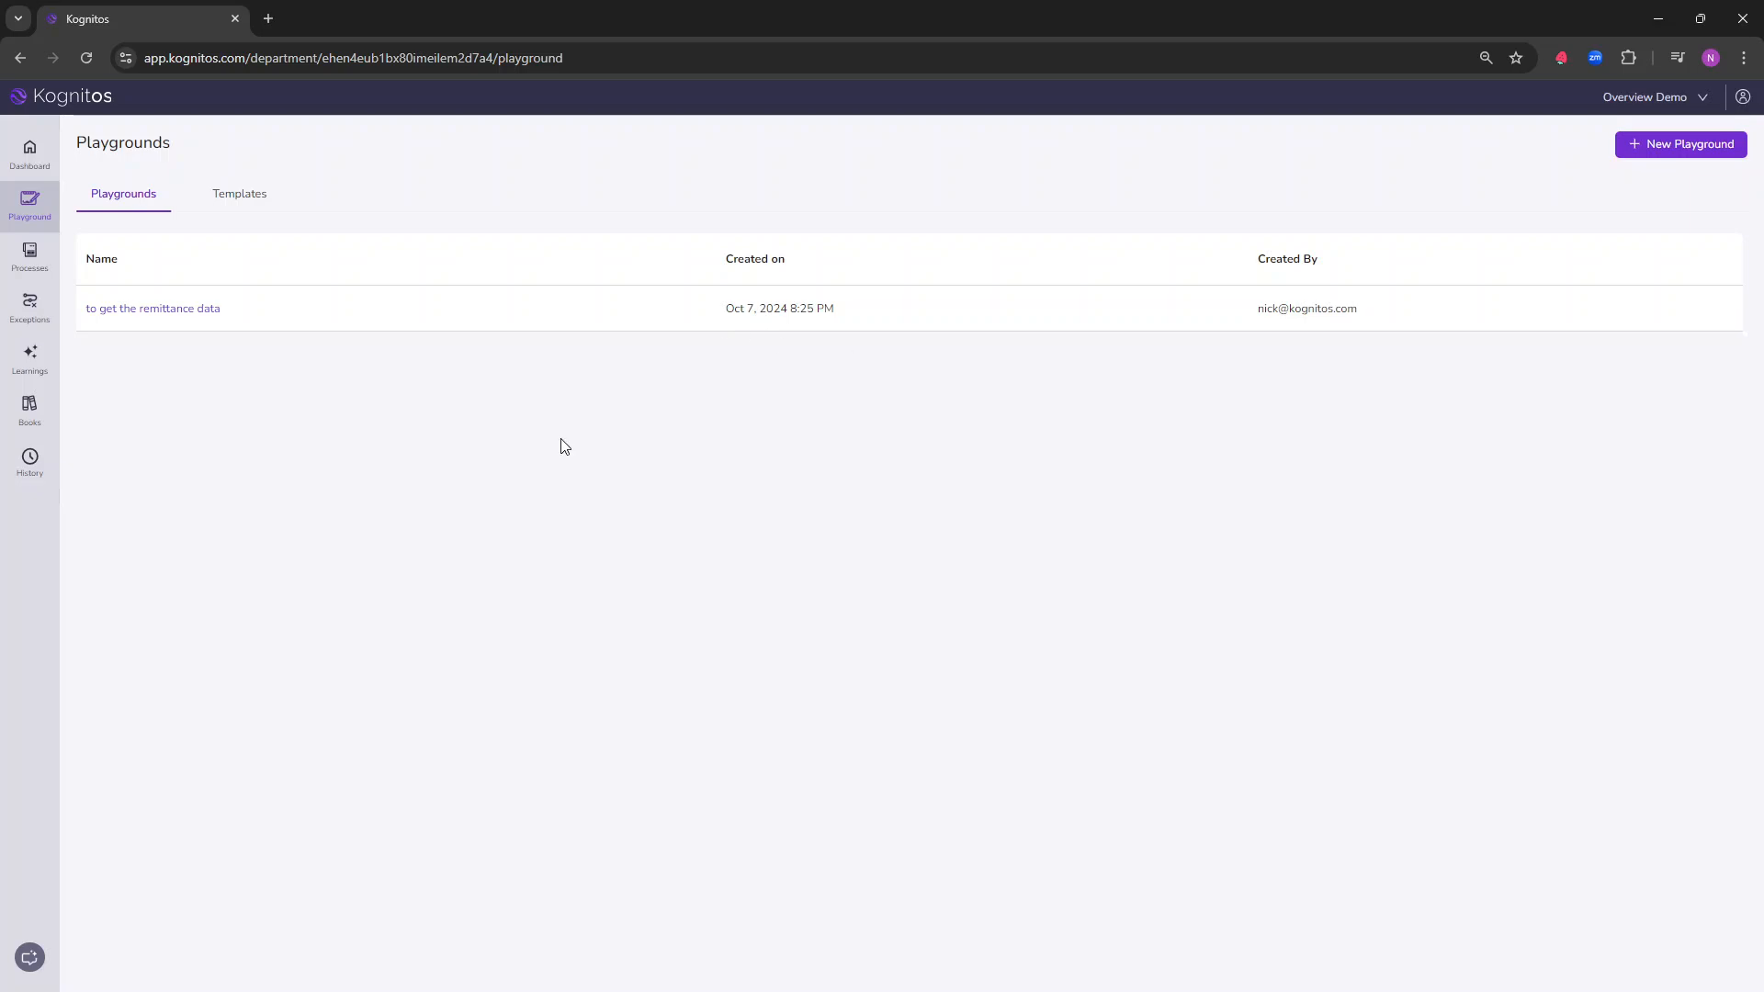
click(192, 318)
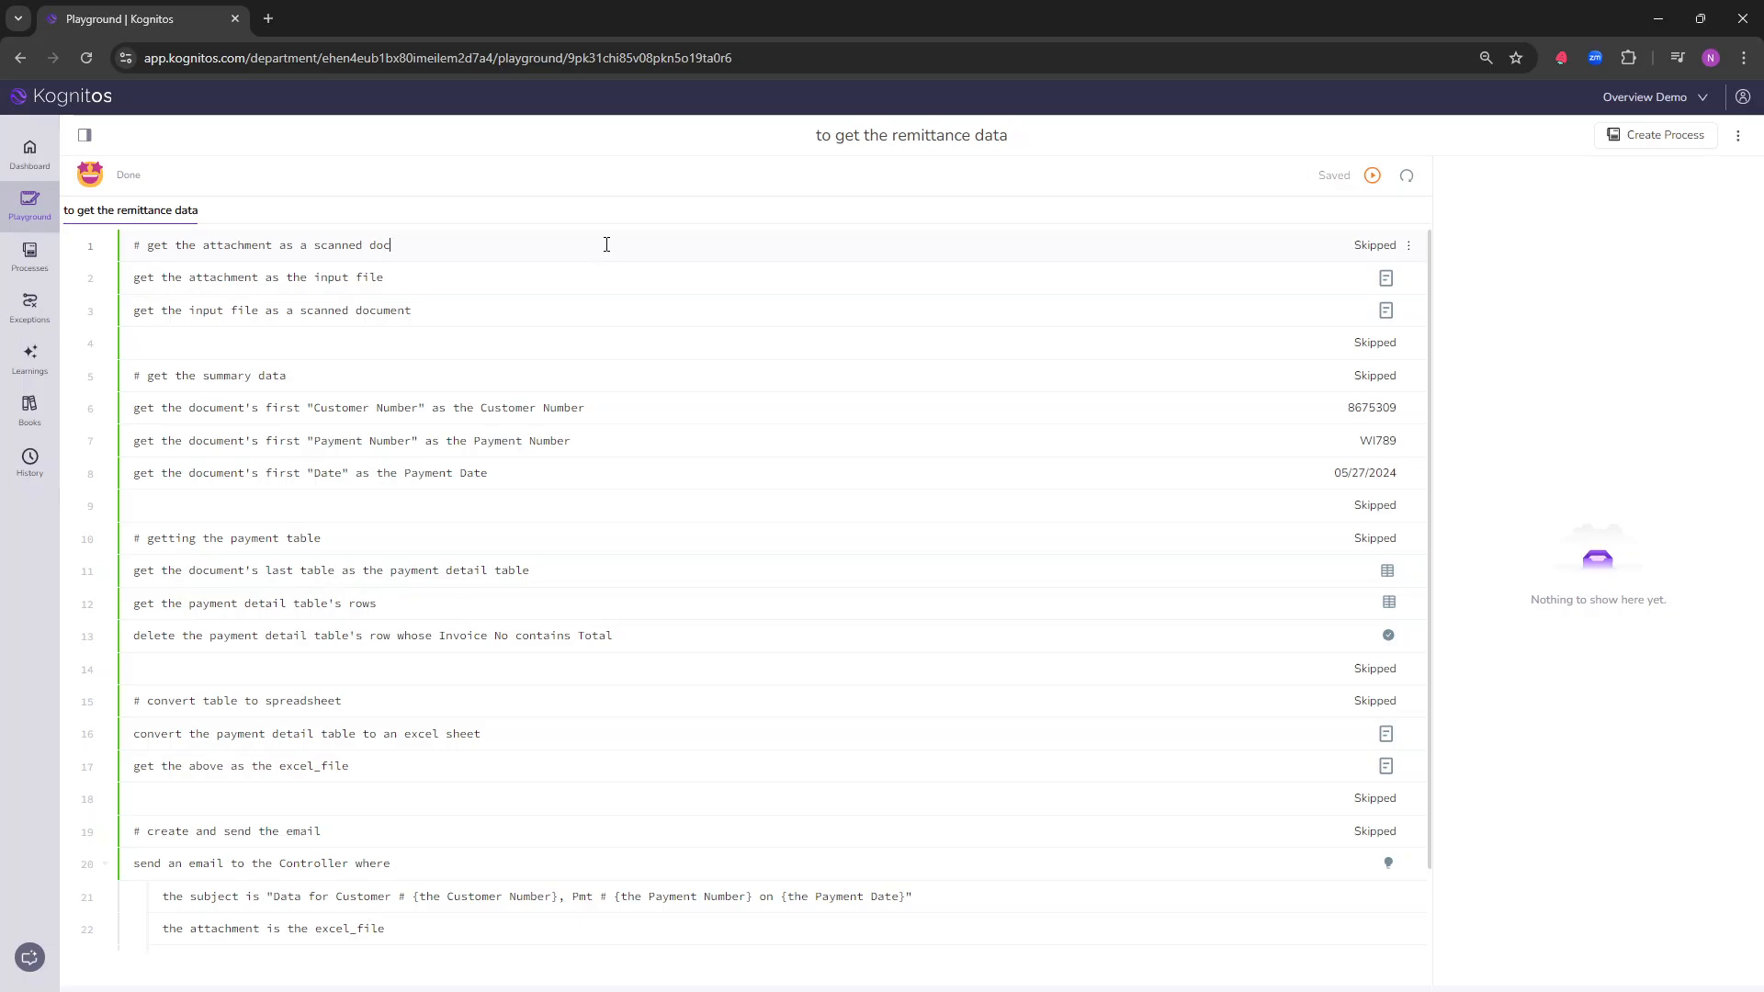
key(Return)
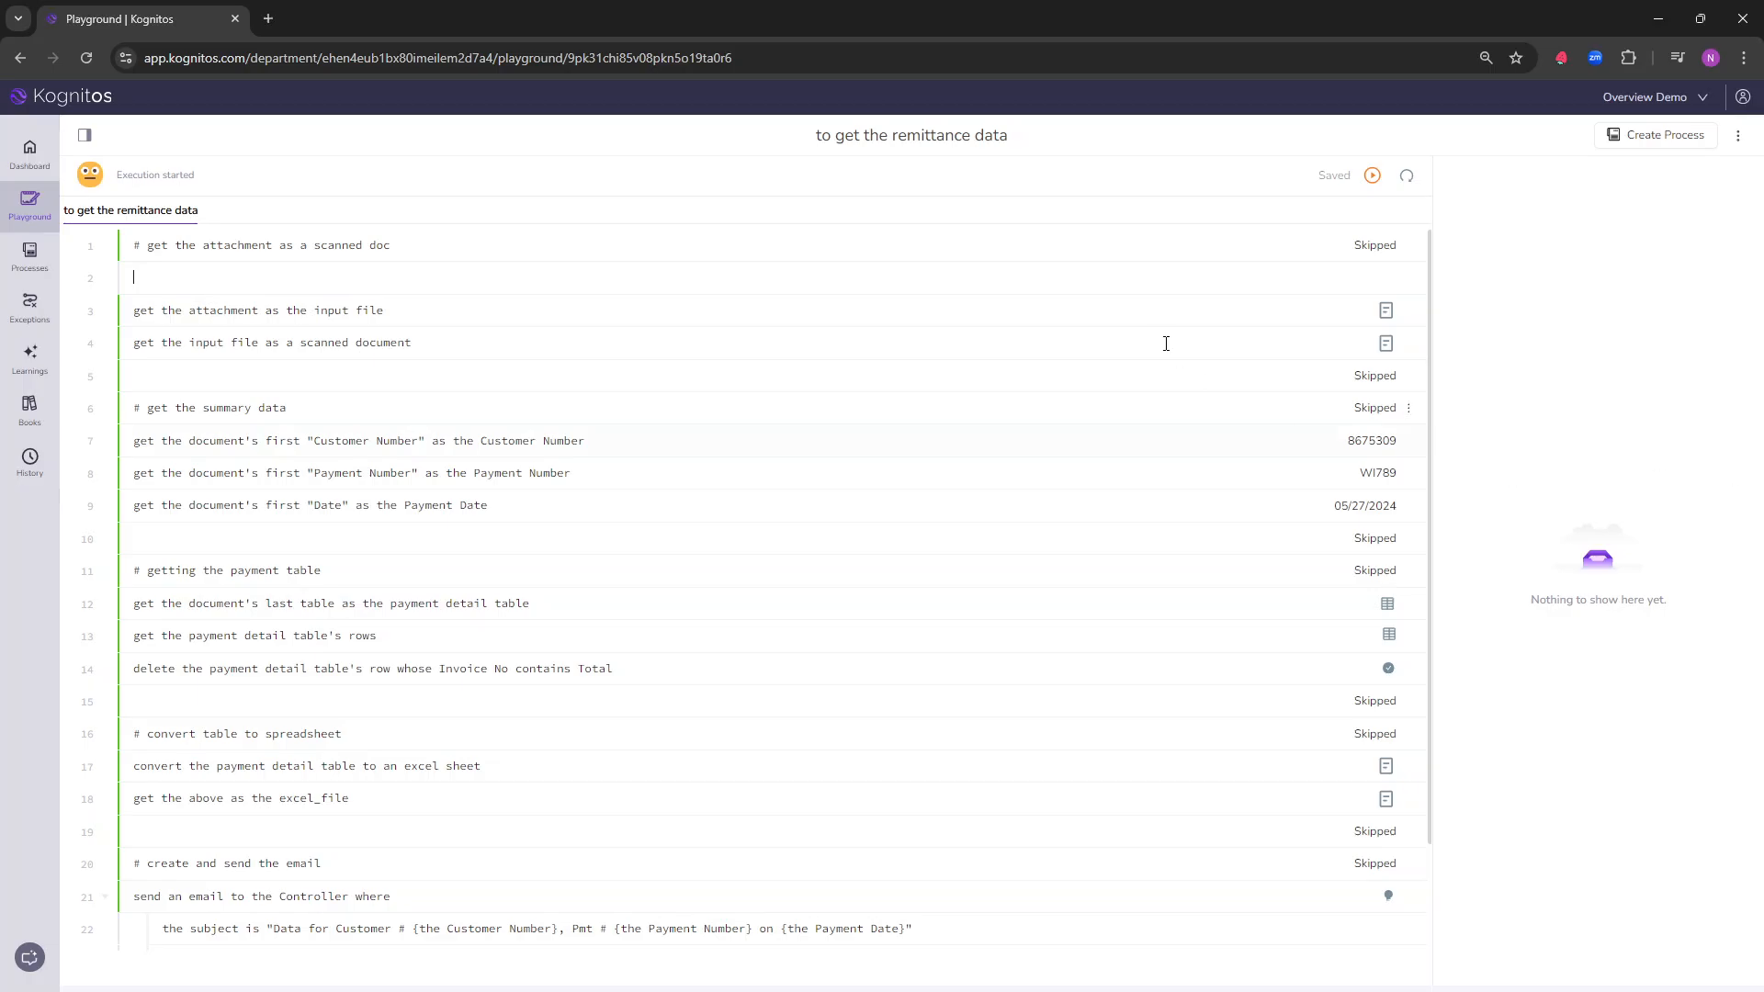
click(1372, 175)
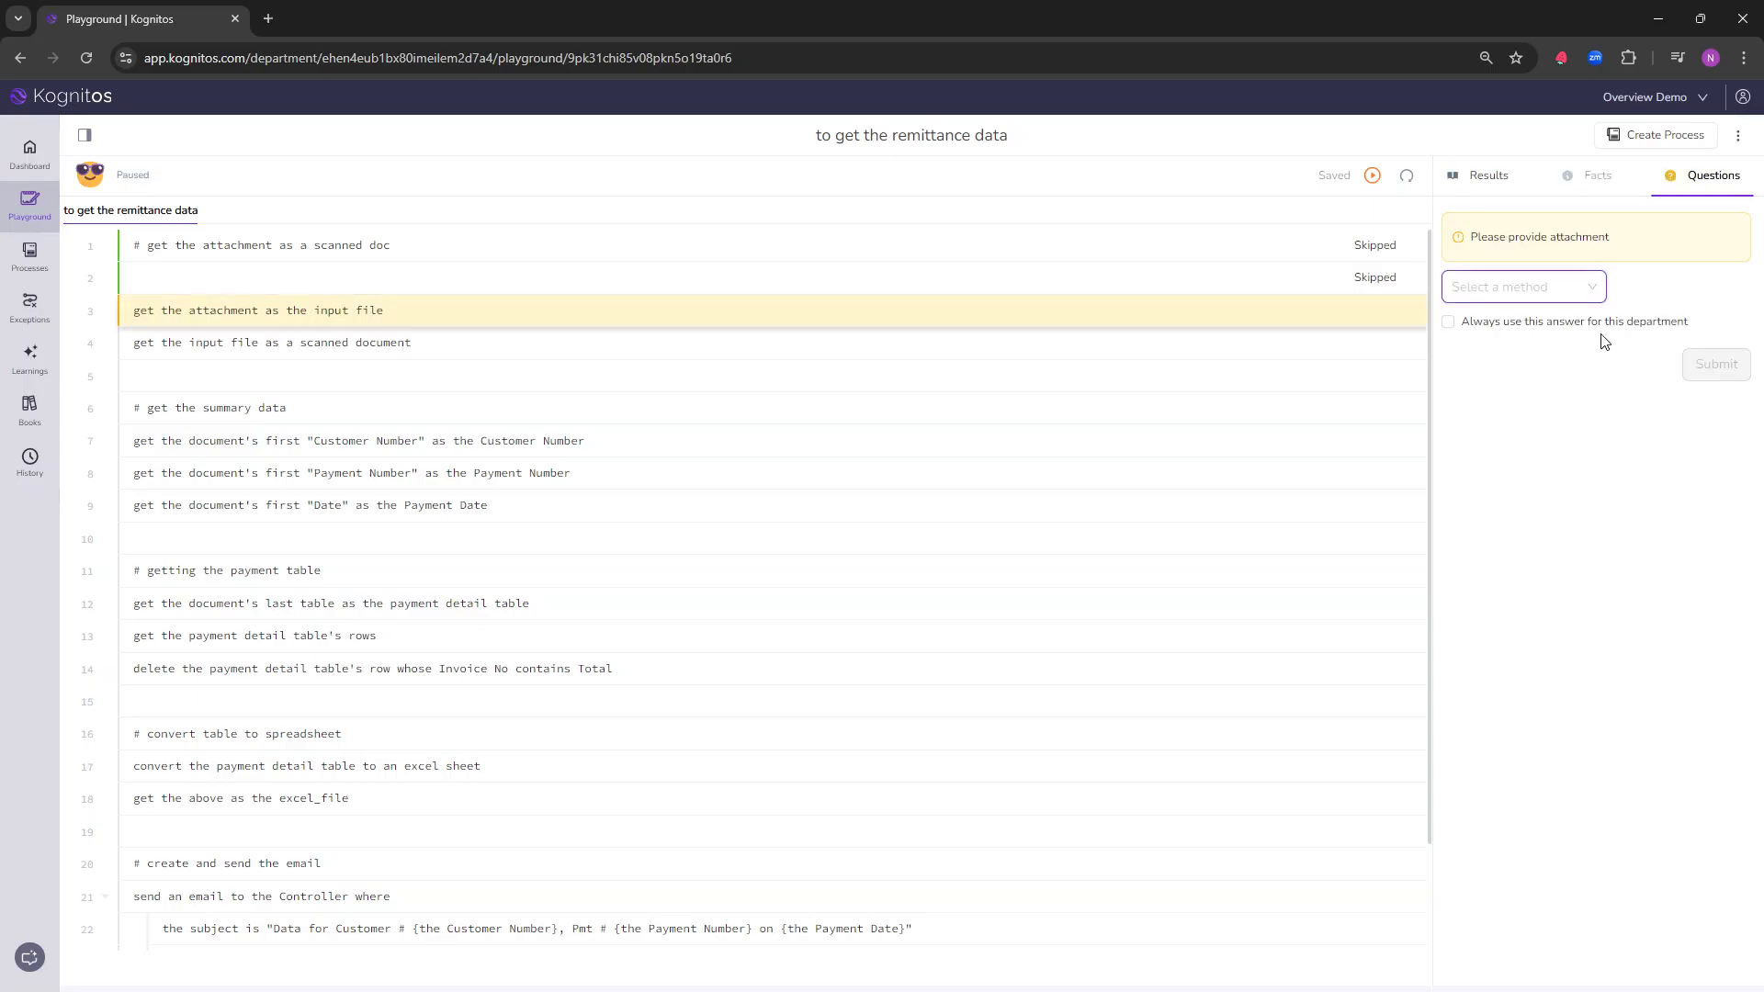
Step: Answer the attachment question by uploading Remittance advice_ex1.pdf, set it to always be used for this department, and submit
click(1596, 287)
click(1532, 352)
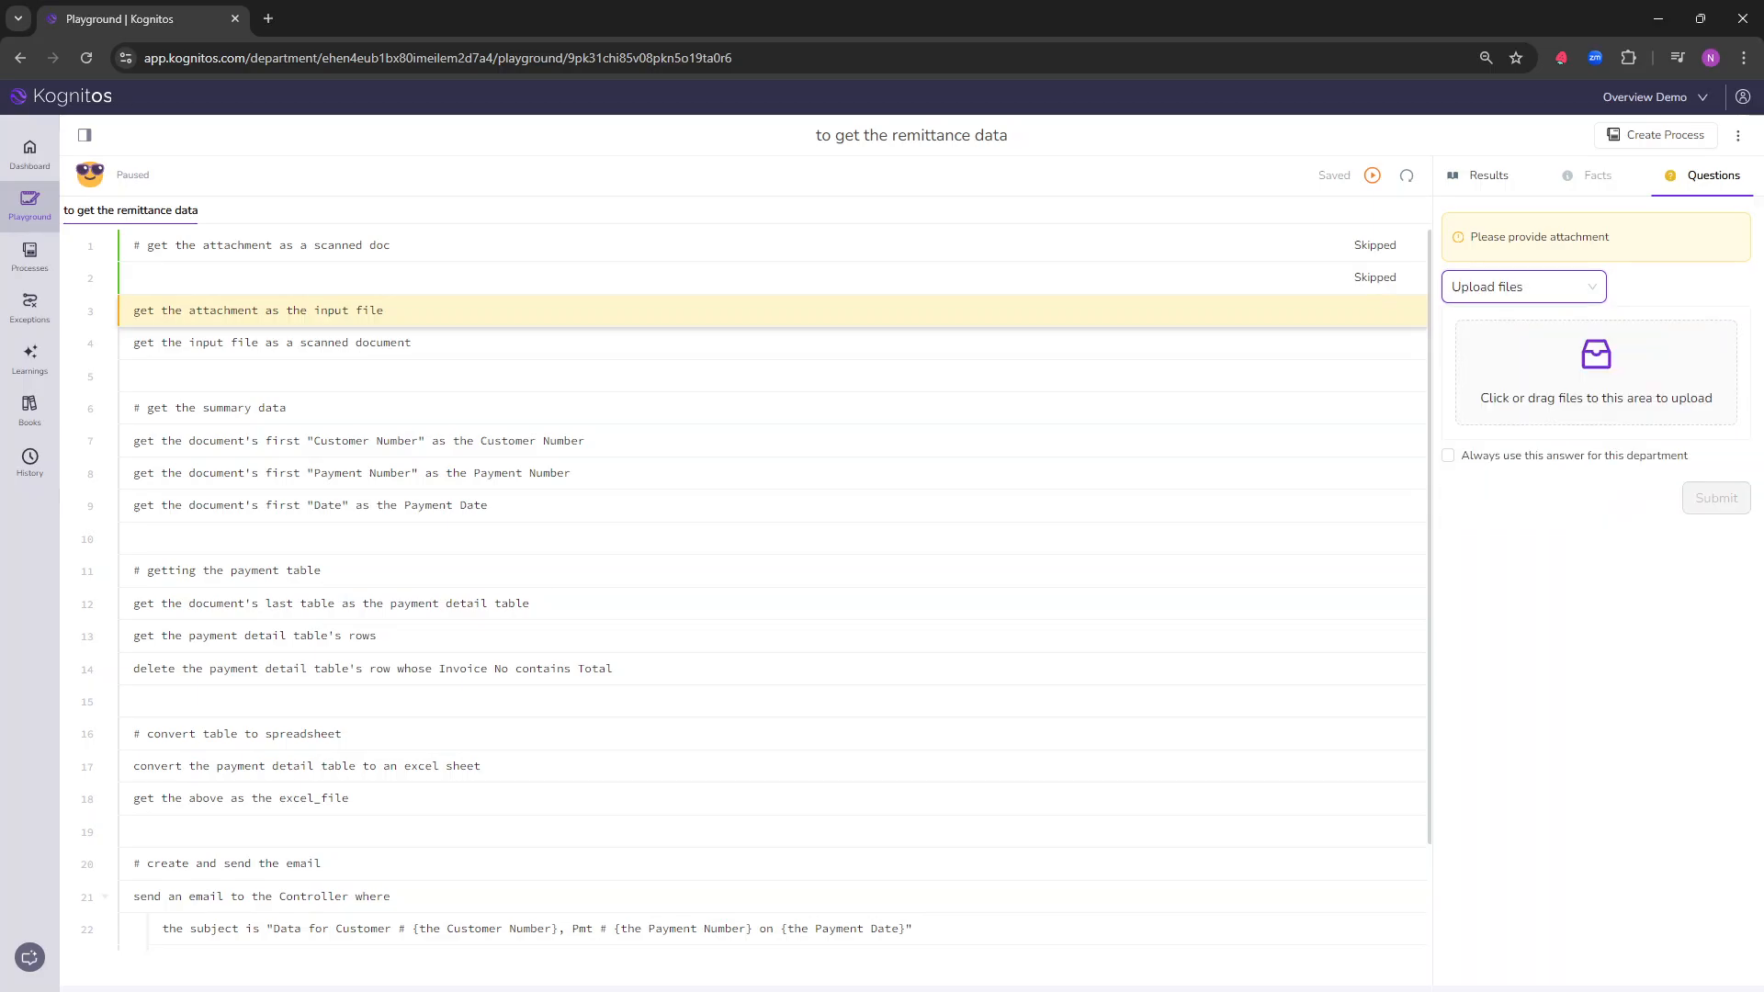
drag(1763, 478, 1045, 303)
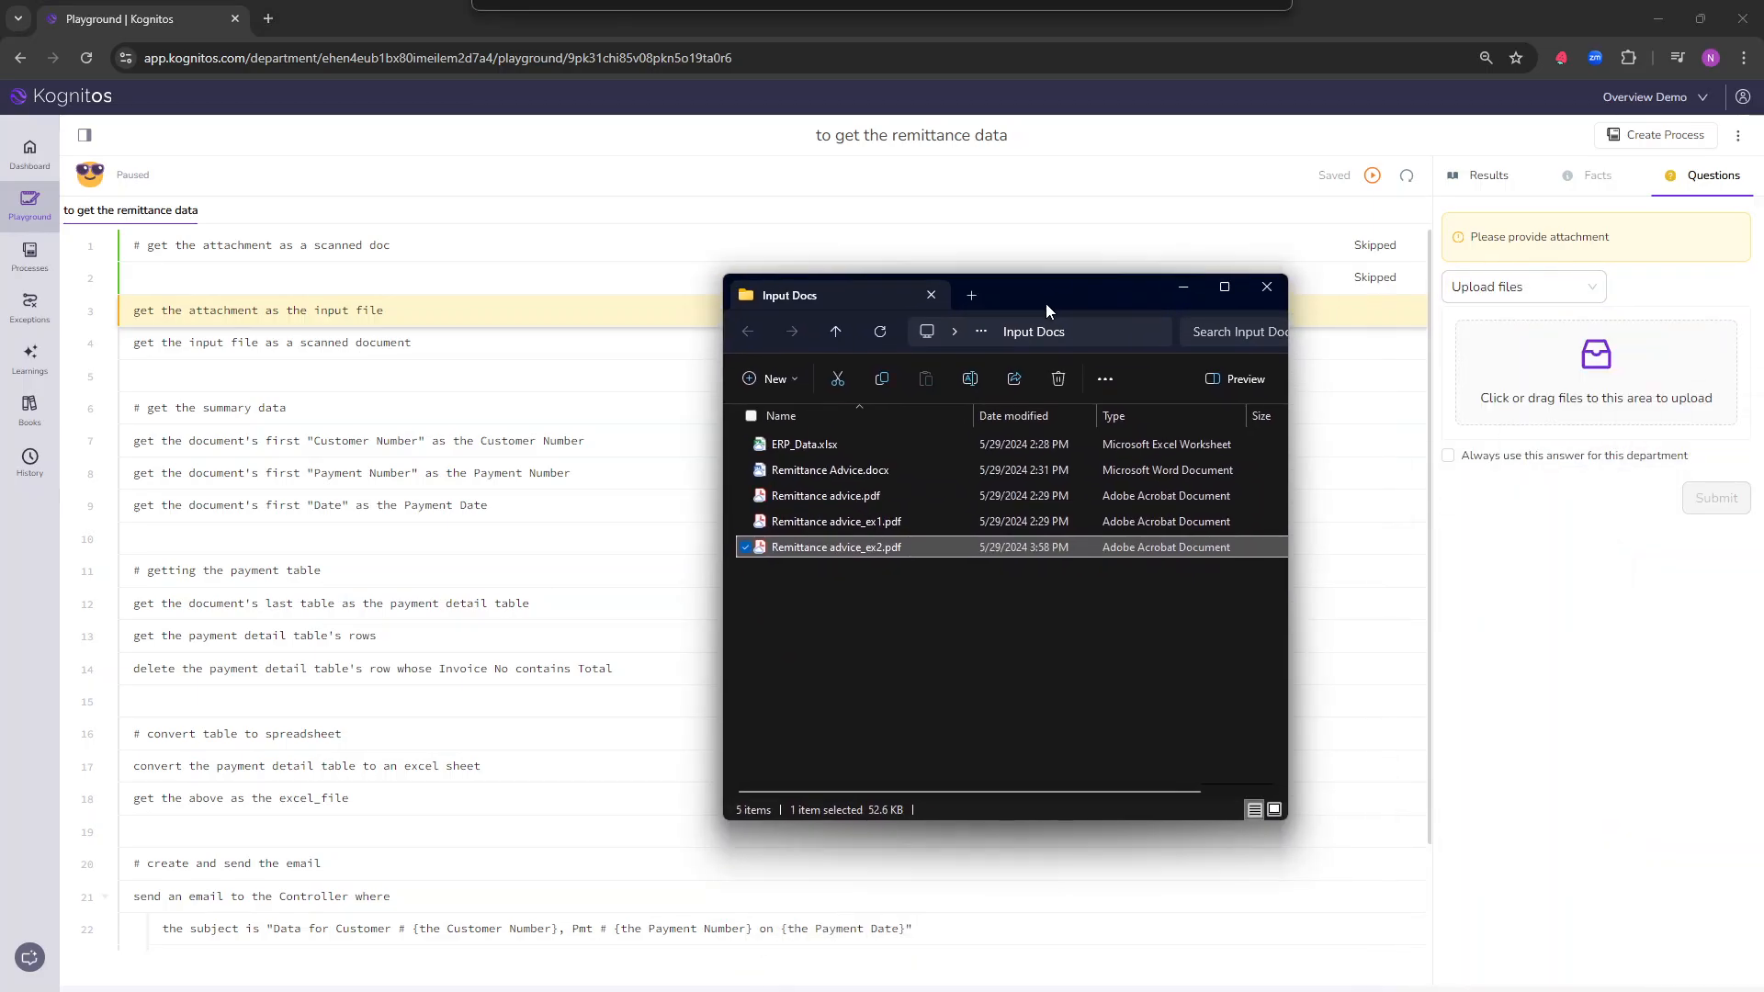
drag(876, 522, 1552, 377)
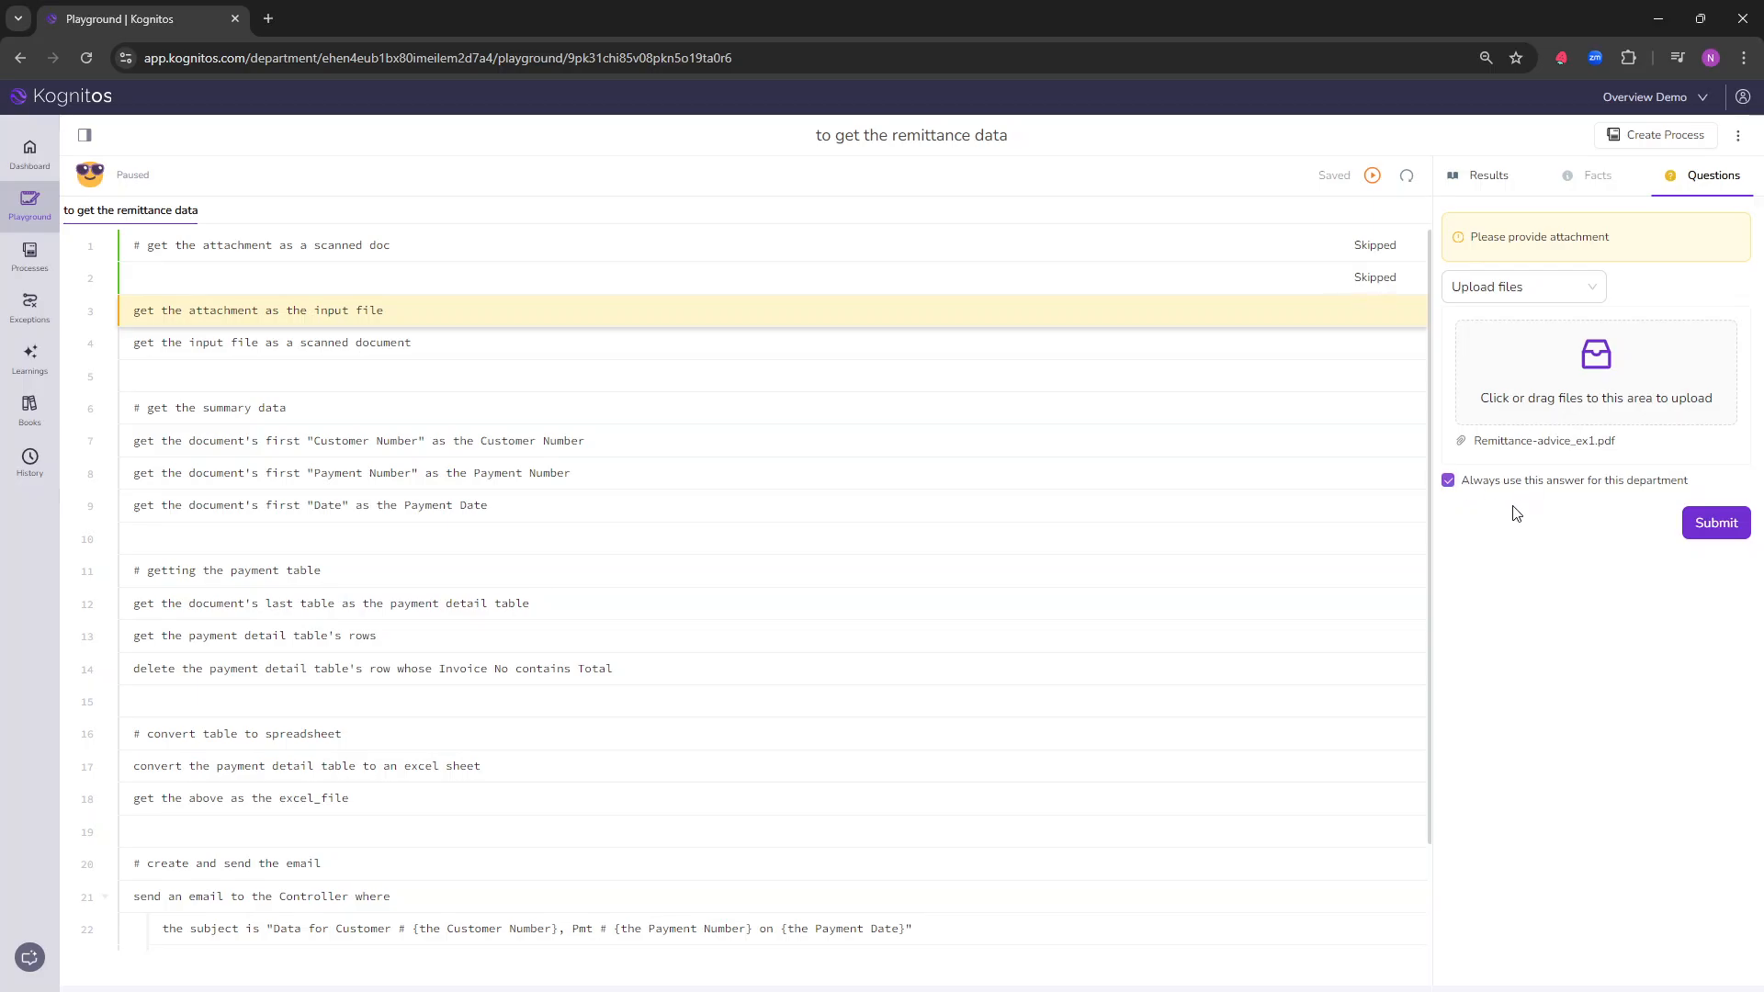
click(1715, 524)
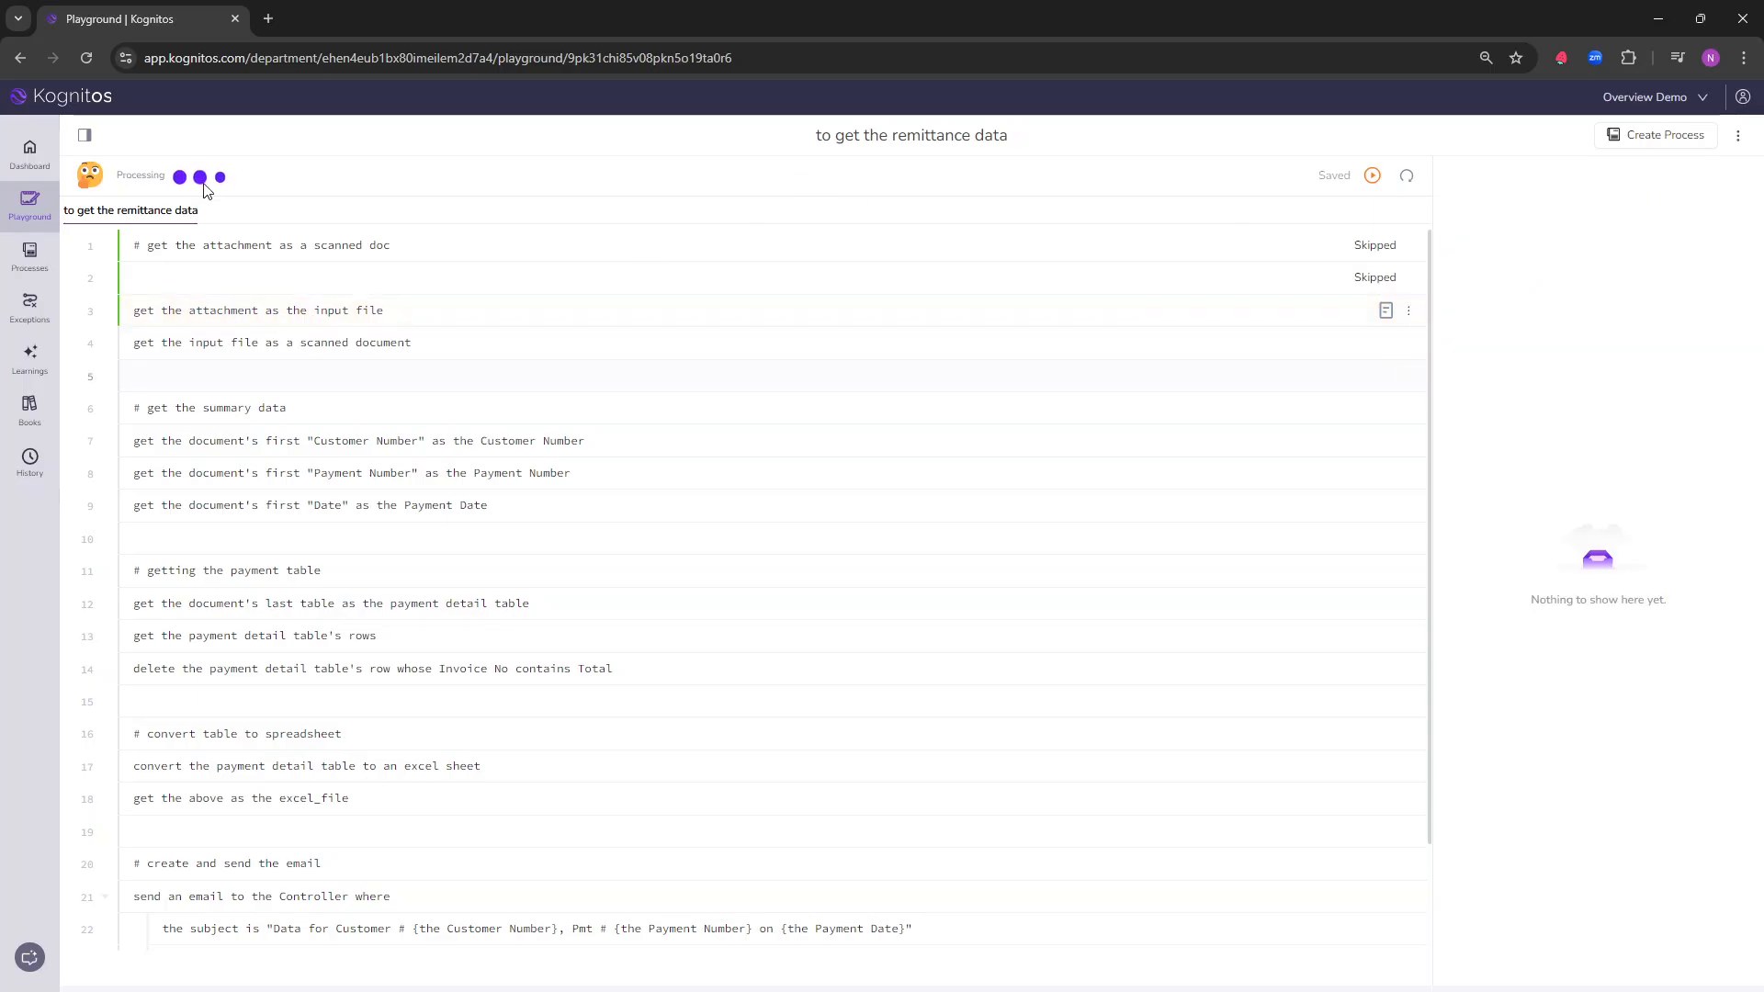
Step: Delete the Playground learning that answers the attachment with Remittance-advice_ex1.pdf from the department's learnings
click(31, 361)
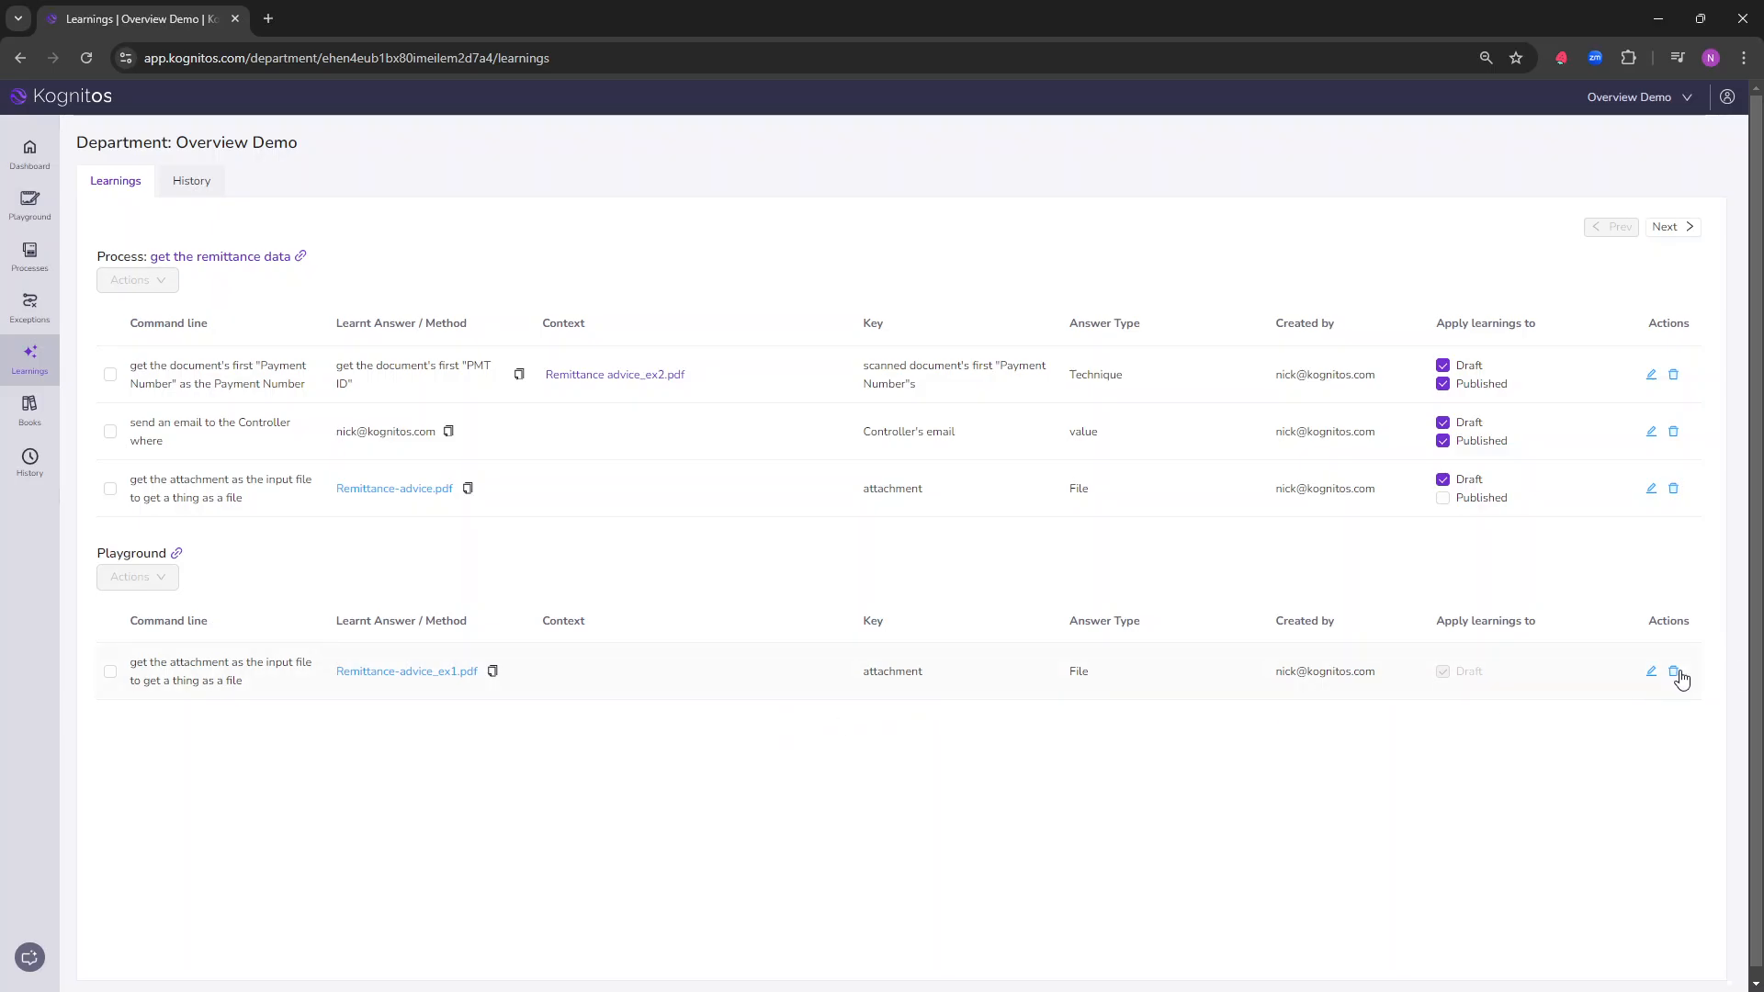
click(1673, 674)
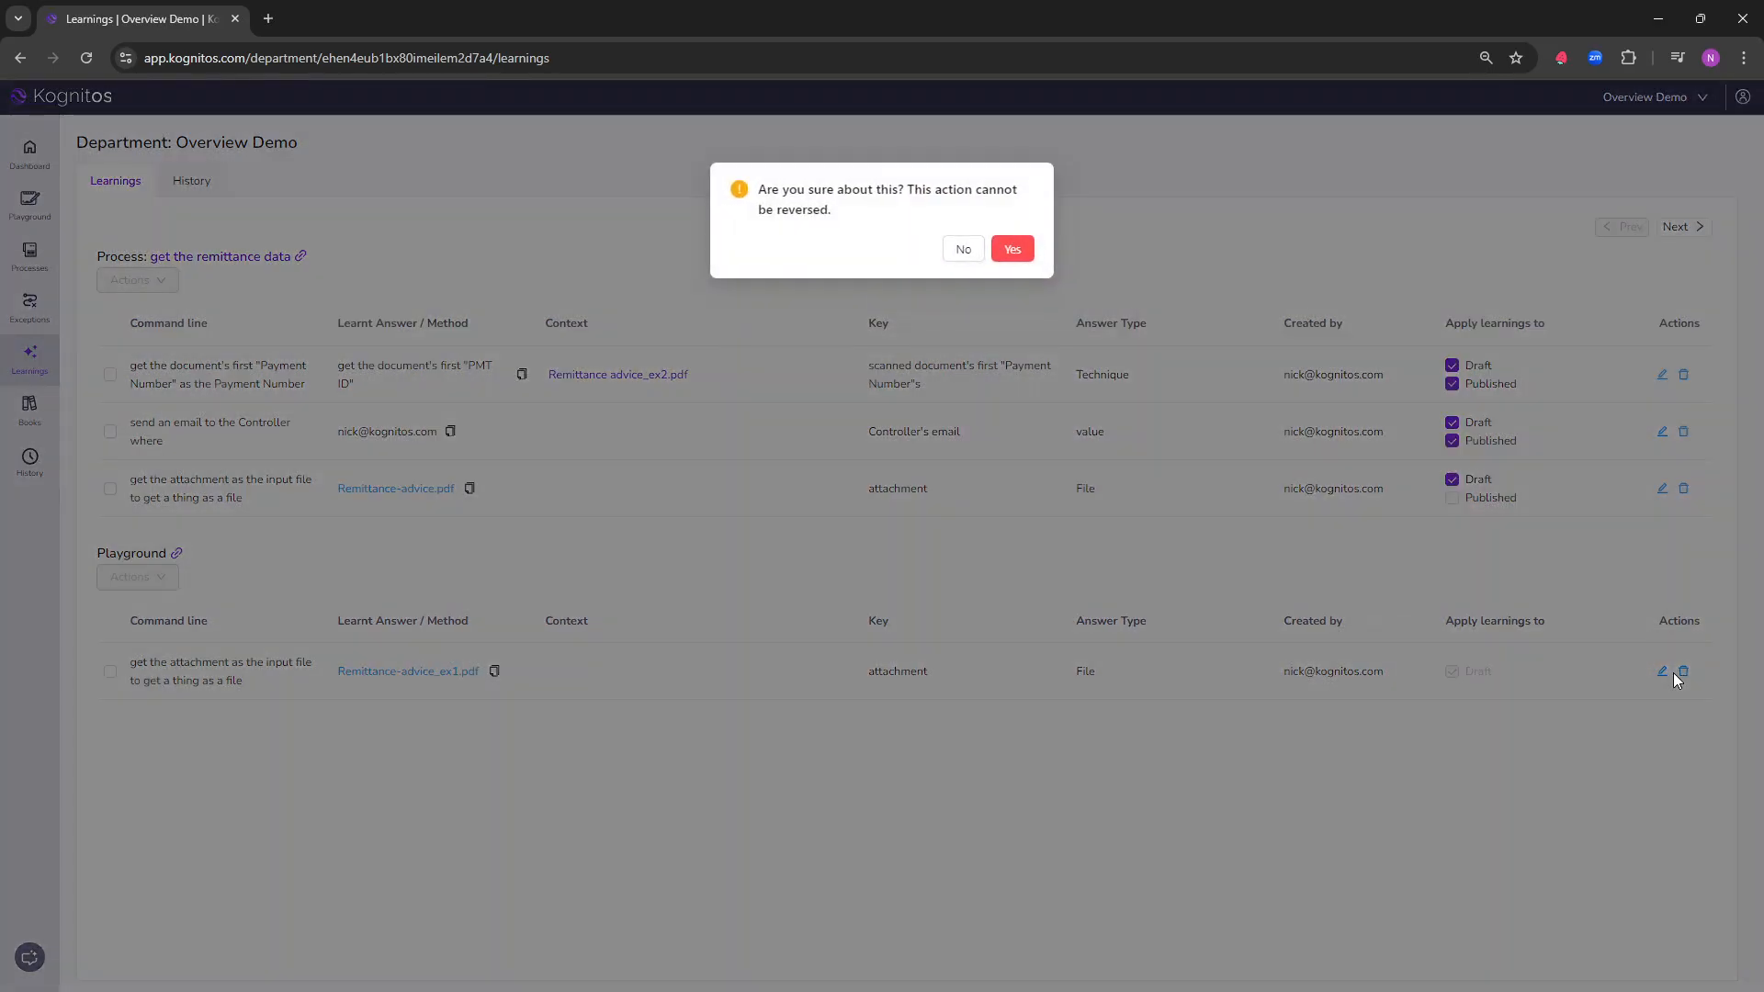
click(1027, 253)
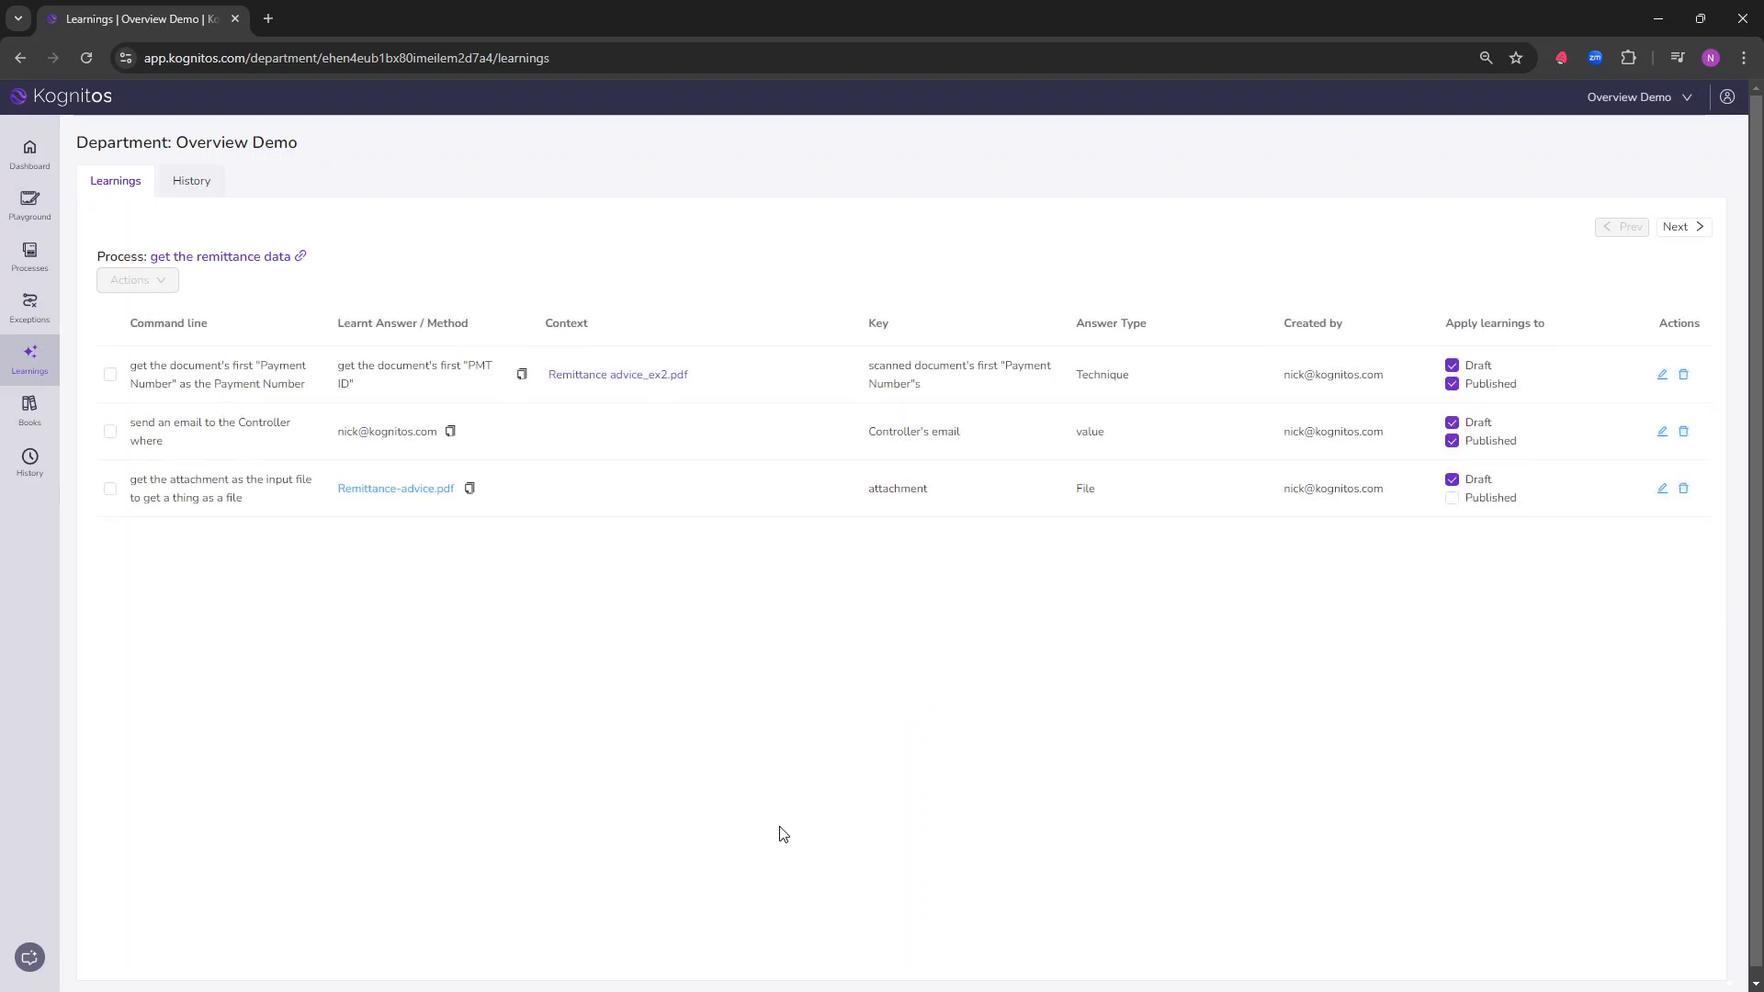